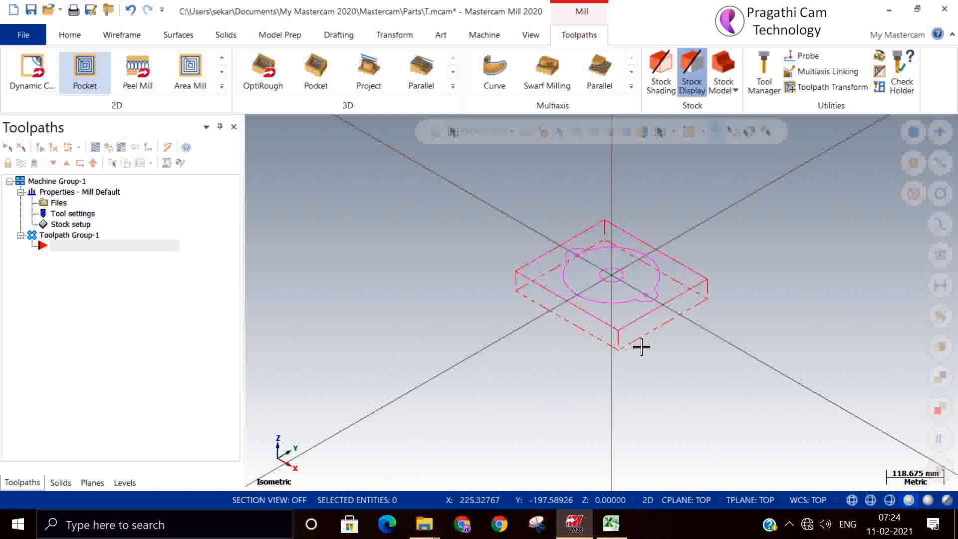
Start a 2D Pocket toolpath and chain the outer rectangle together with the lobed circular profile.
scroll(643, 279, "up", 3)
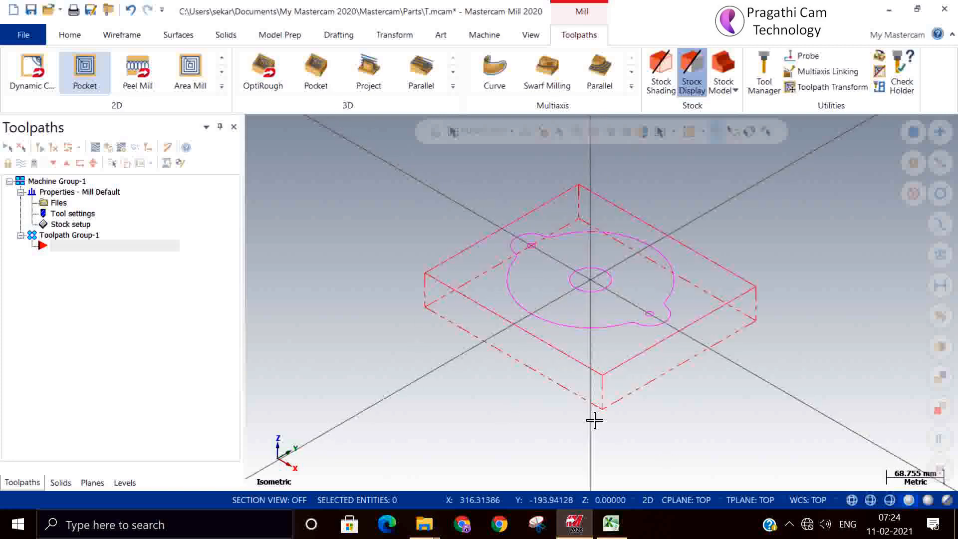
scroll(492, 399, "down", 2)
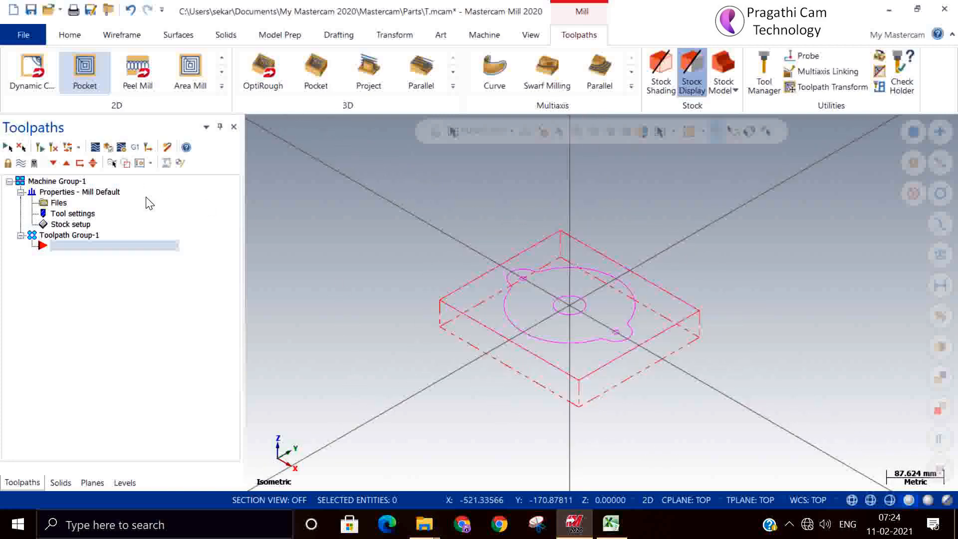
left_click(89, 72)
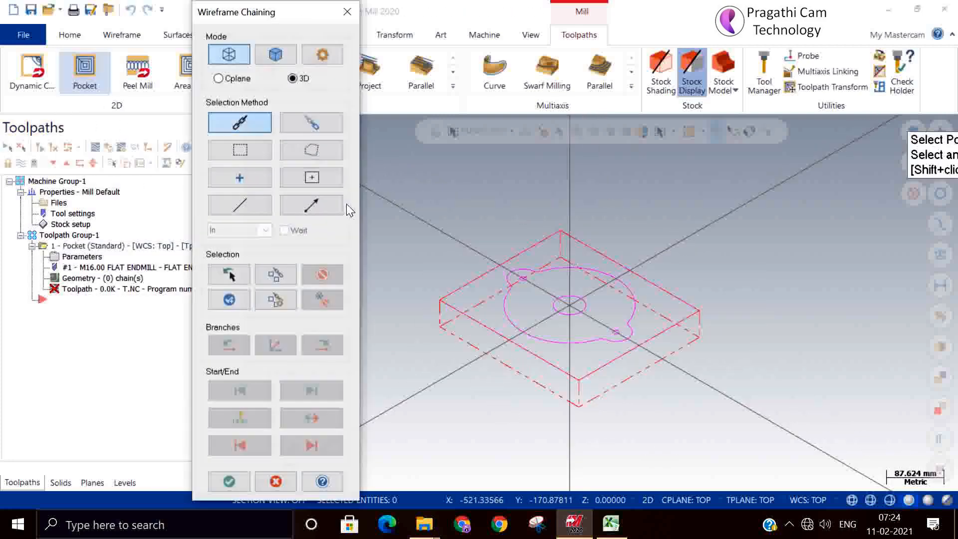
left_click(464, 319)
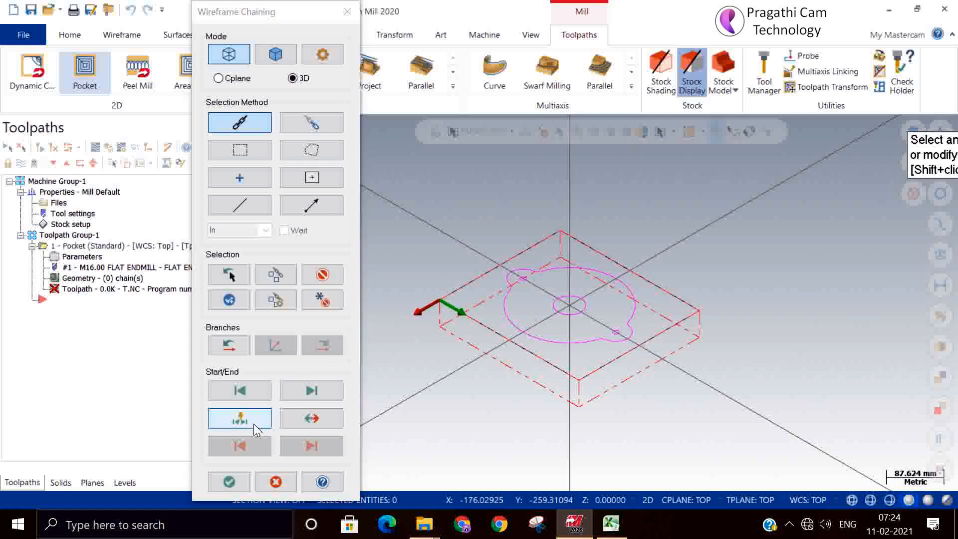
left_click(228, 303)
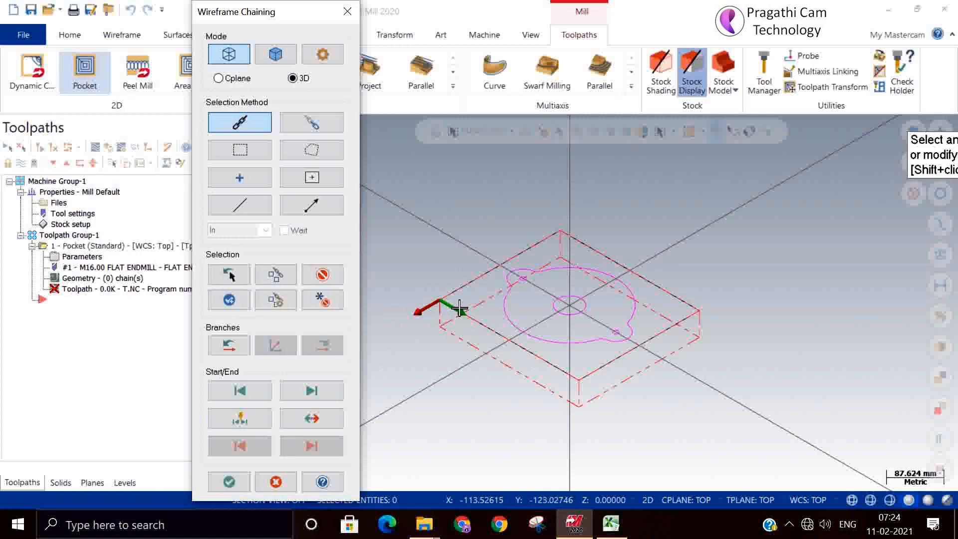
left_click(499, 313)
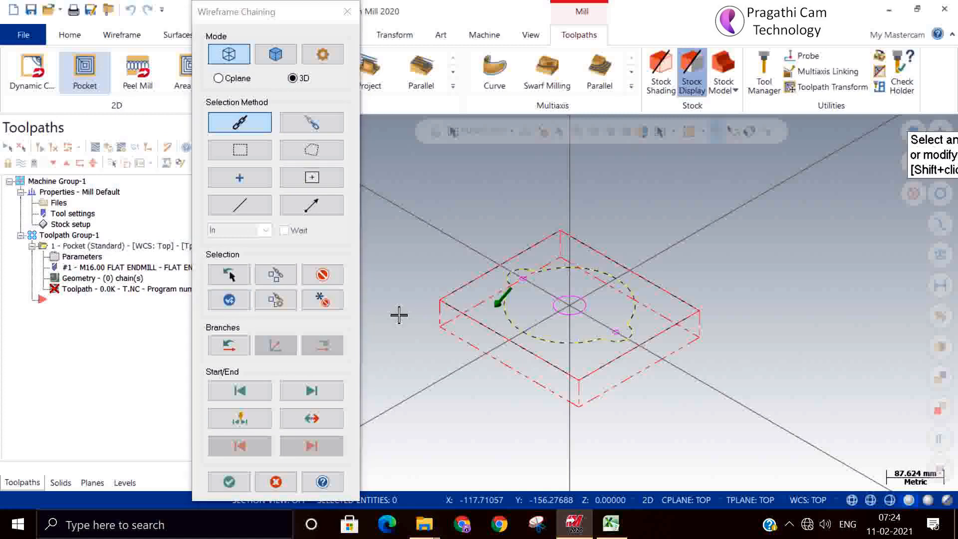
left_click(232, 481)
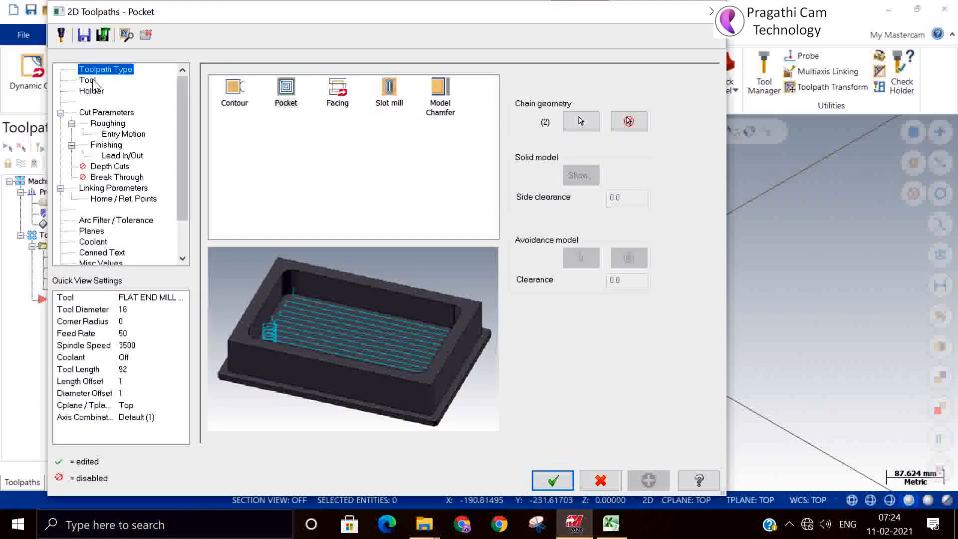
Set the pocket type to Facing and the stock to leave on walls and floors to 0.
left_click(92, 79)
left_click(112, 114)
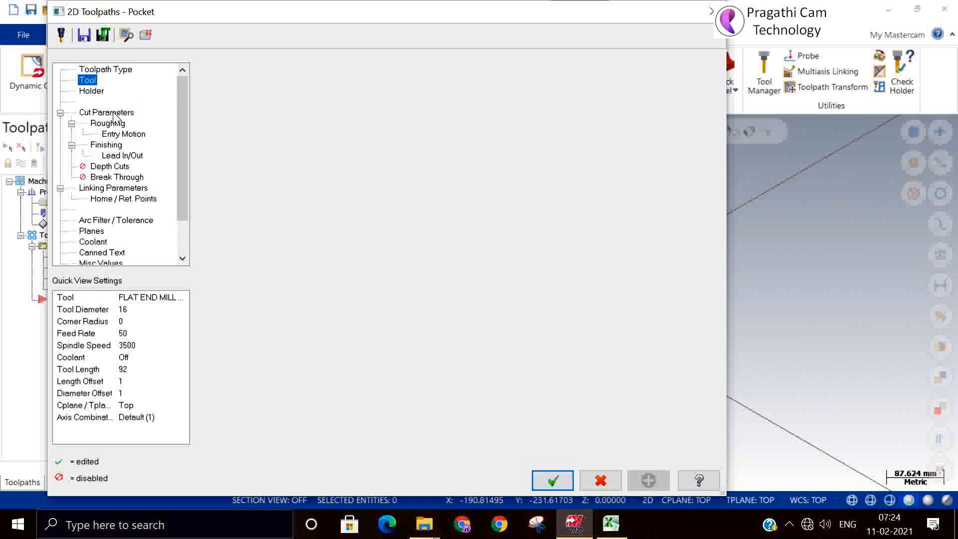
left_click(597, 101)
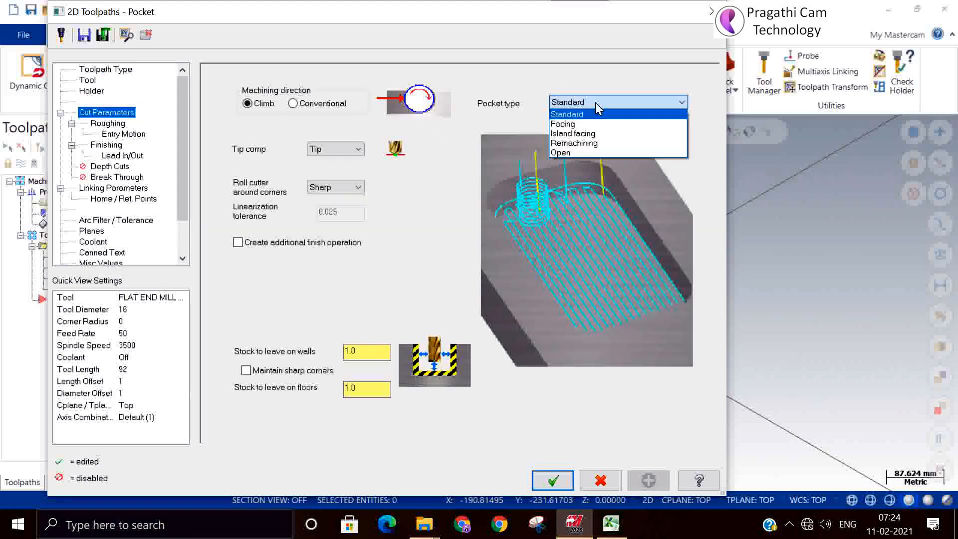
left_click(594, 124)
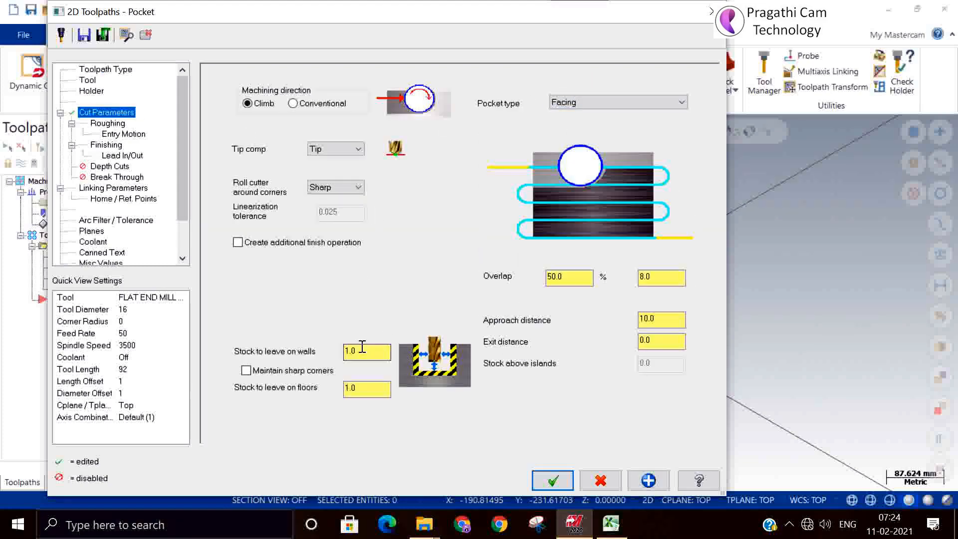
left_click_drag(362, 347, 271, 345)
type("0")
key("Tab")
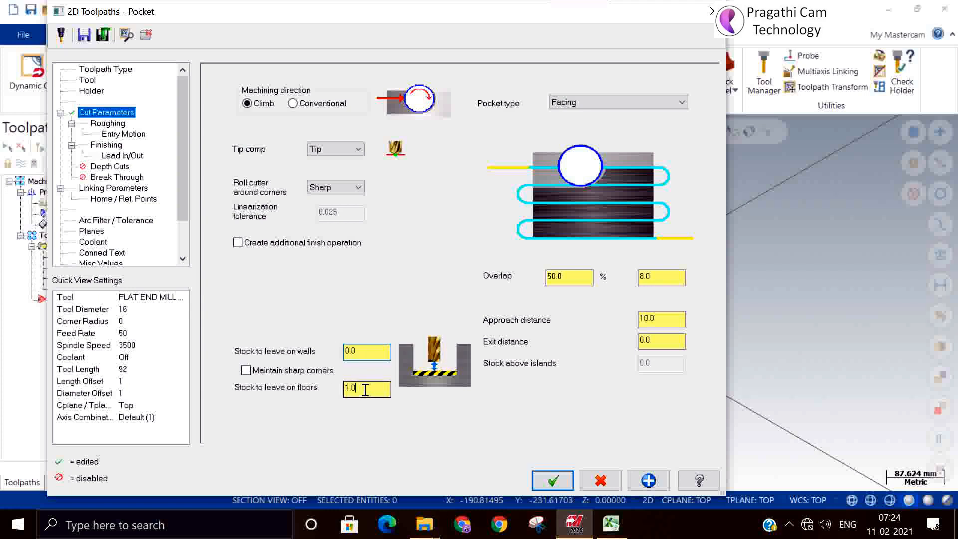
type("0")
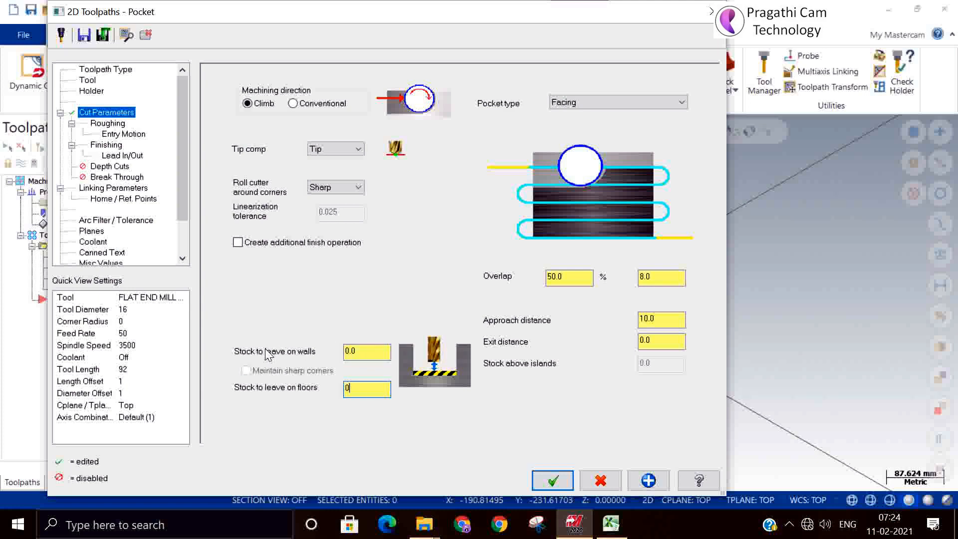
Enable depth cuts with a max rough step of 1.
left_click(120, 167)
left_click(243, 86)
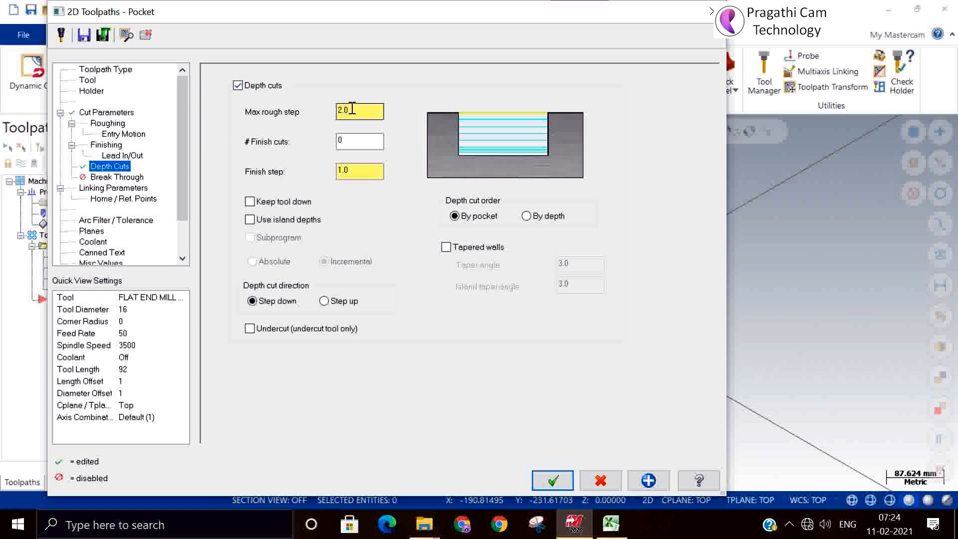
double_click(352, 109)
type("1")
Set the retract, feed plane and depth to absolute, enter a depth of -10, and generate the facing pocket toolpath.
left_click(122, 188)
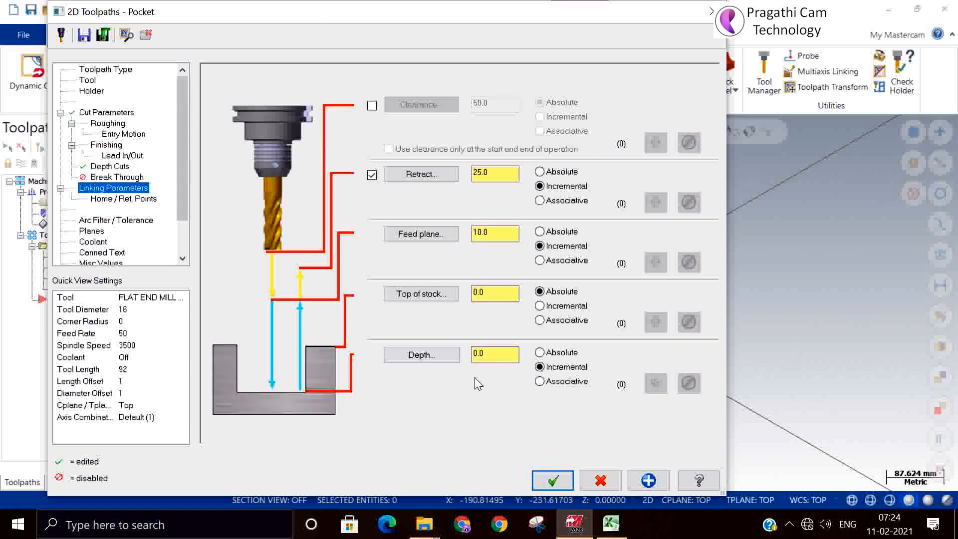
left_click(552, 233)
left_click(549, 172)
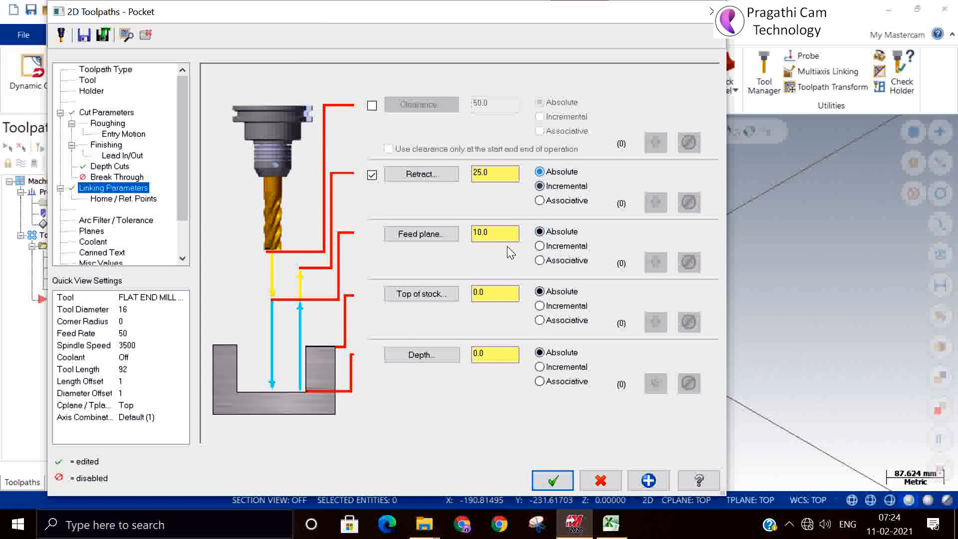
left_click(487, 352)
type("-")
type("10")
left_click(549, 480)
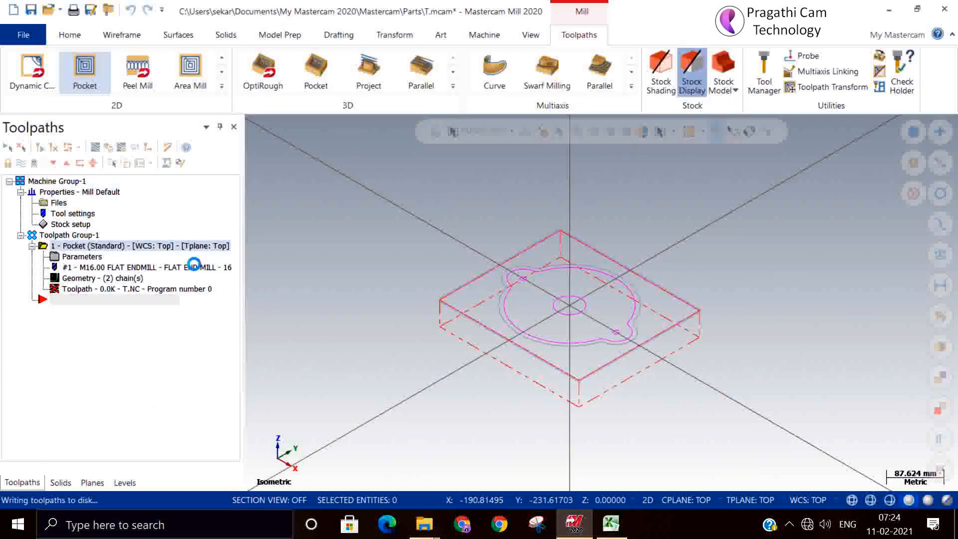
Start a second Pocket toolpath and chain the central circle.
scroll(549, 279, "up", 5)
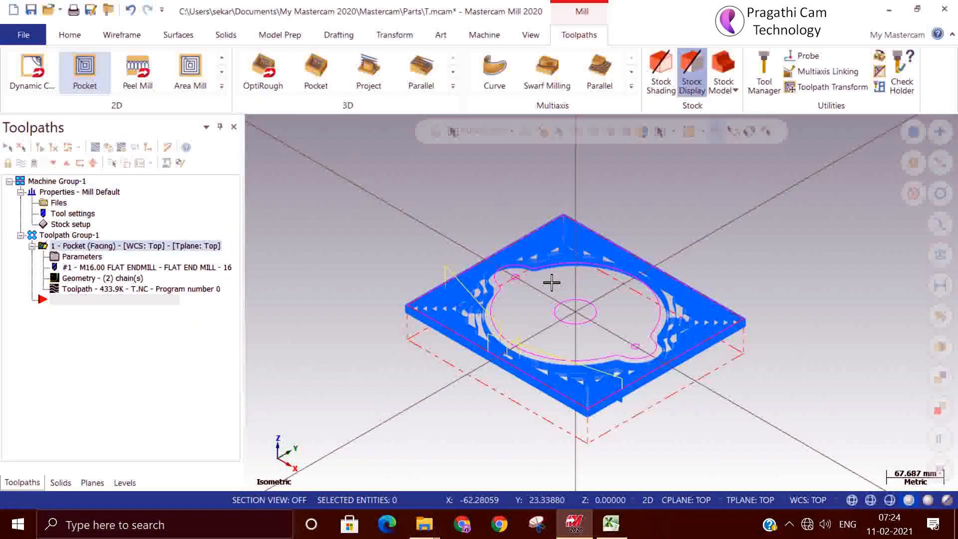
scroll(517, 278, "up", 2)
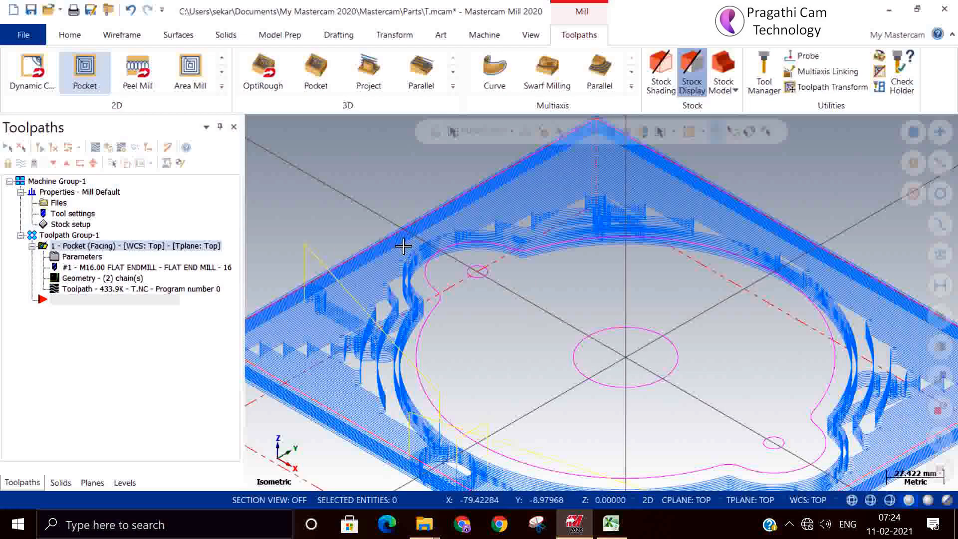
left_click(85, 67)
left_click(572, 351)
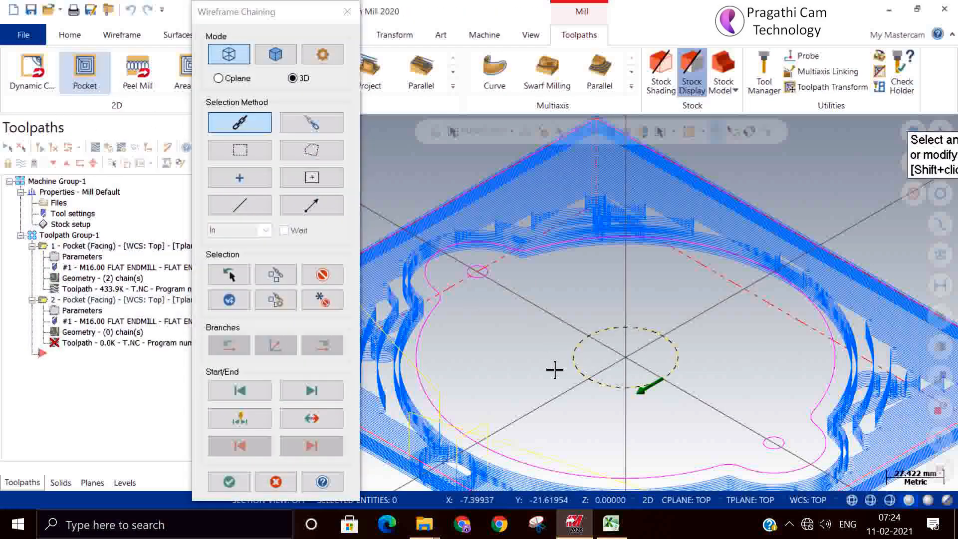
left_click(229, 480)
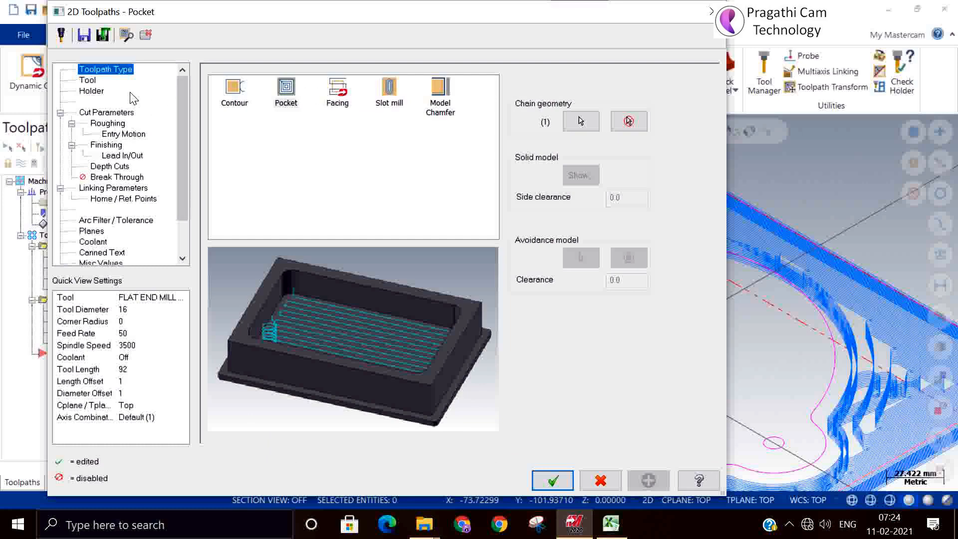
Set the pocket type to Standard and the roughing cutting method to Constant Overlap Spiral.
left_click(87, 81)
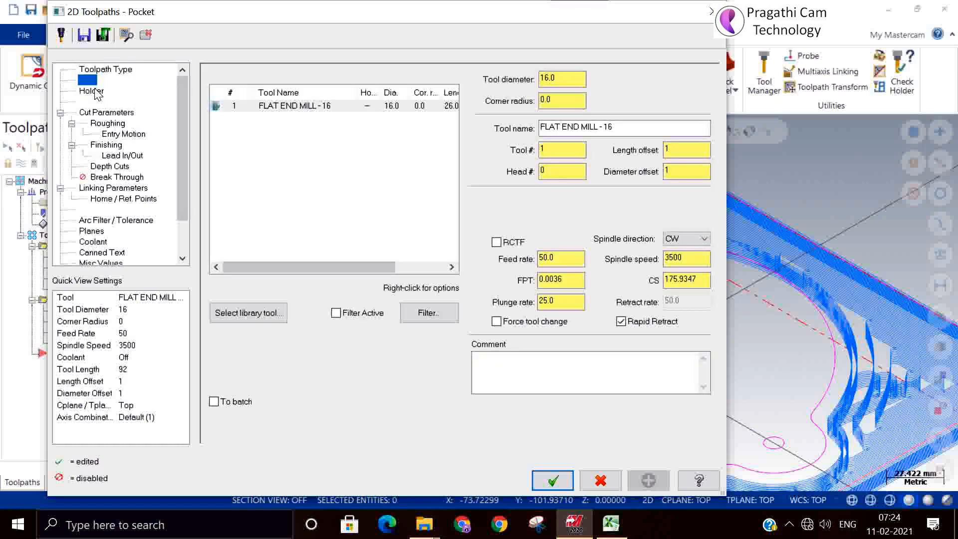
left_click(107, 123)
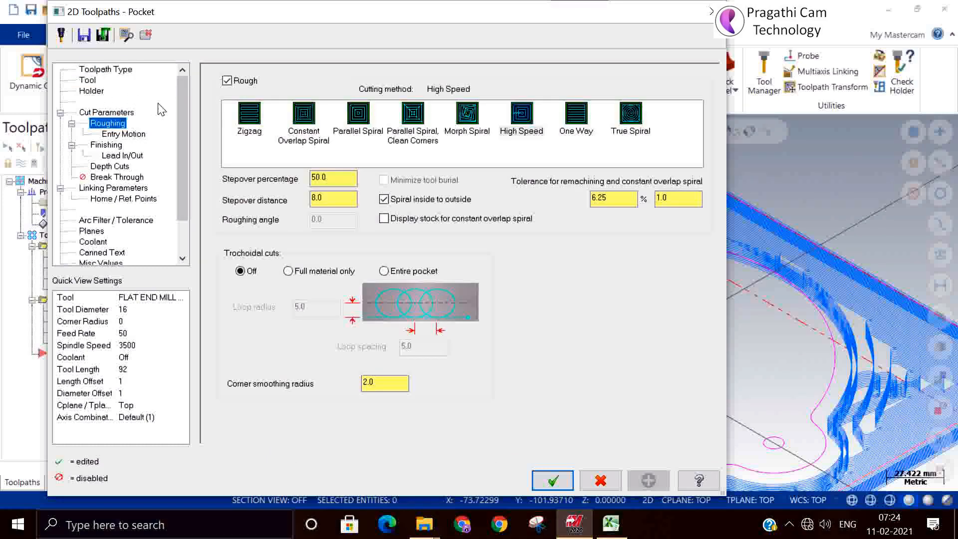
left_click(104, 113)
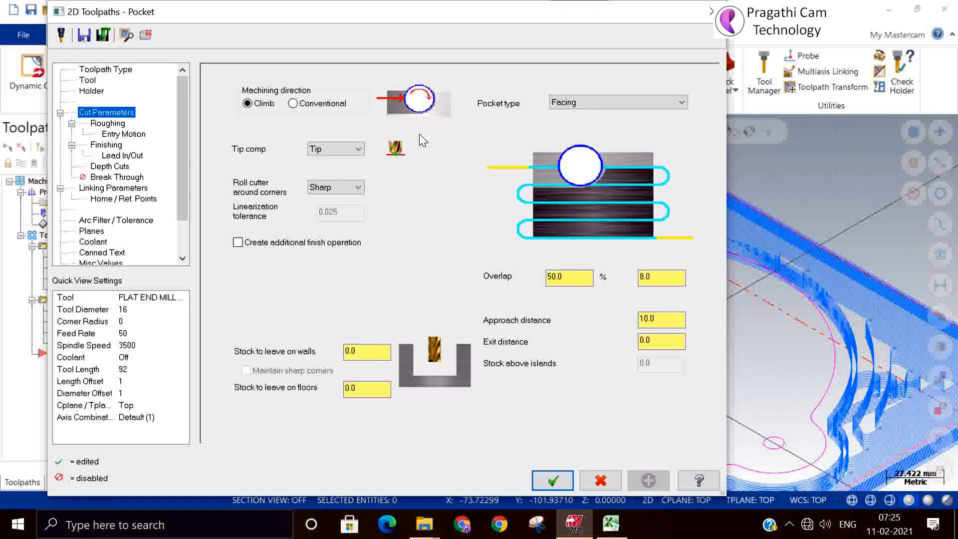
left_click(588, 103)
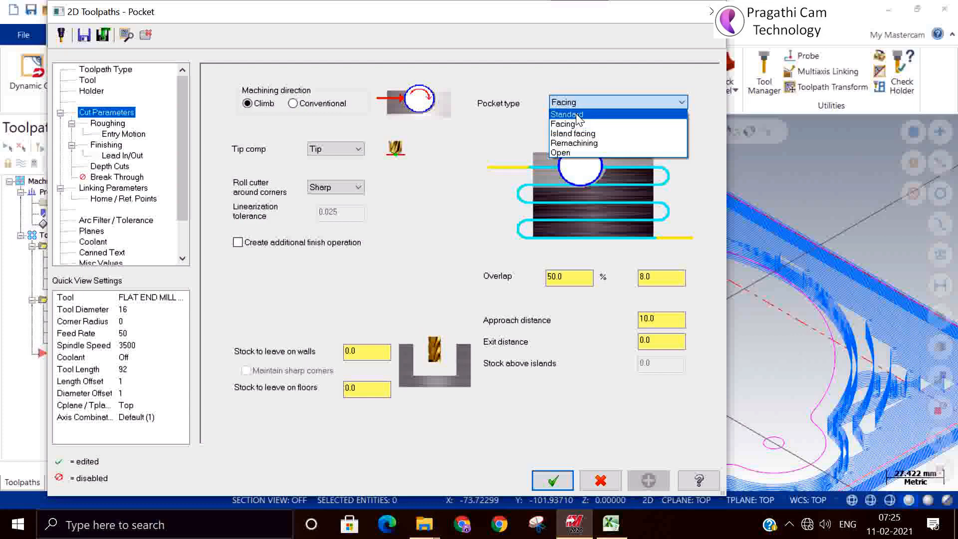
left_click(569, 114)
left_click(109, 124)
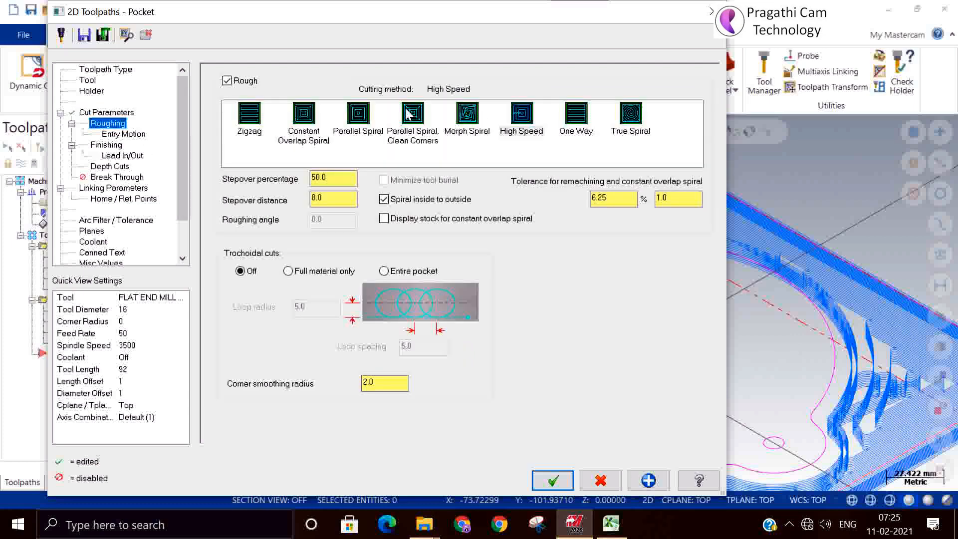
left_click(308, 134)
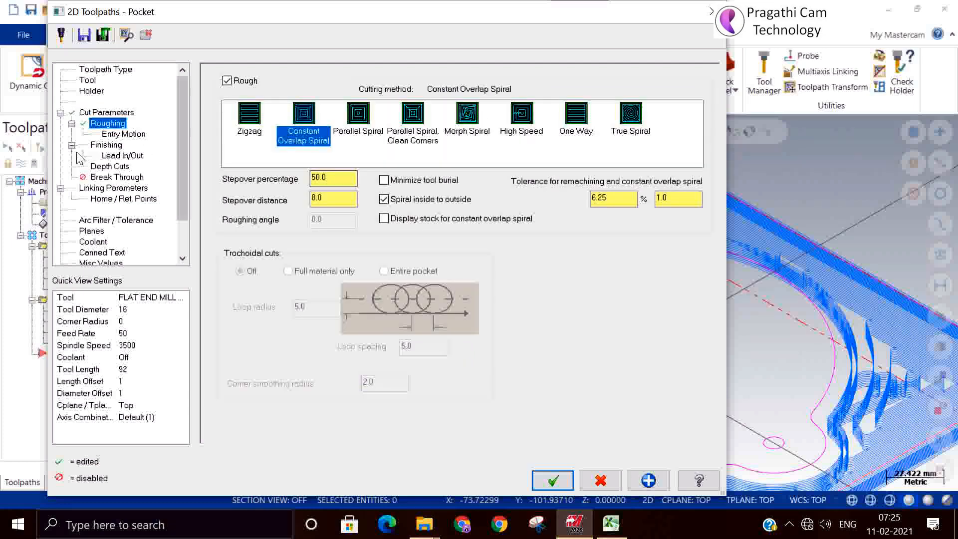
Check the depth cuts, set the absolute depth to -10, and generate the central circle's pocket toolpath.
left_click(110, 166)
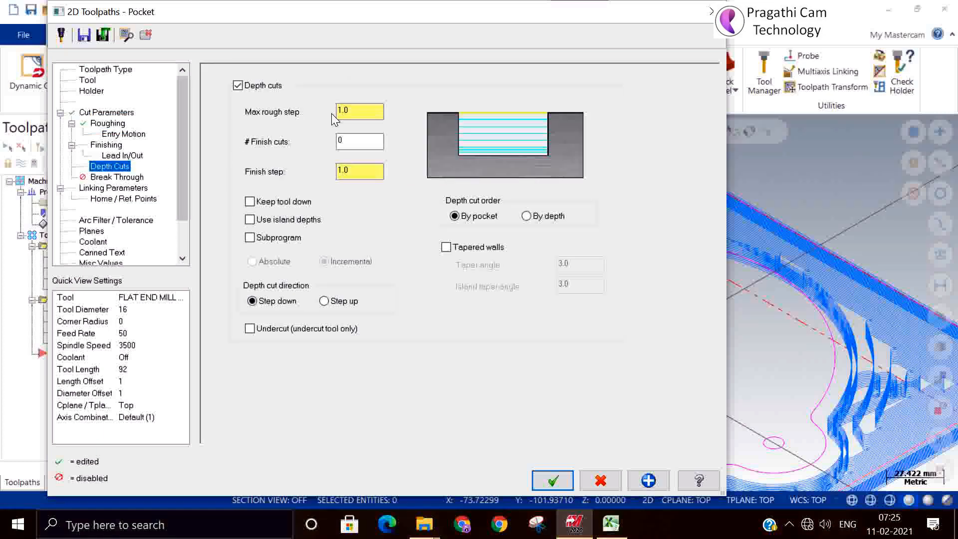
left_click(113, 188)
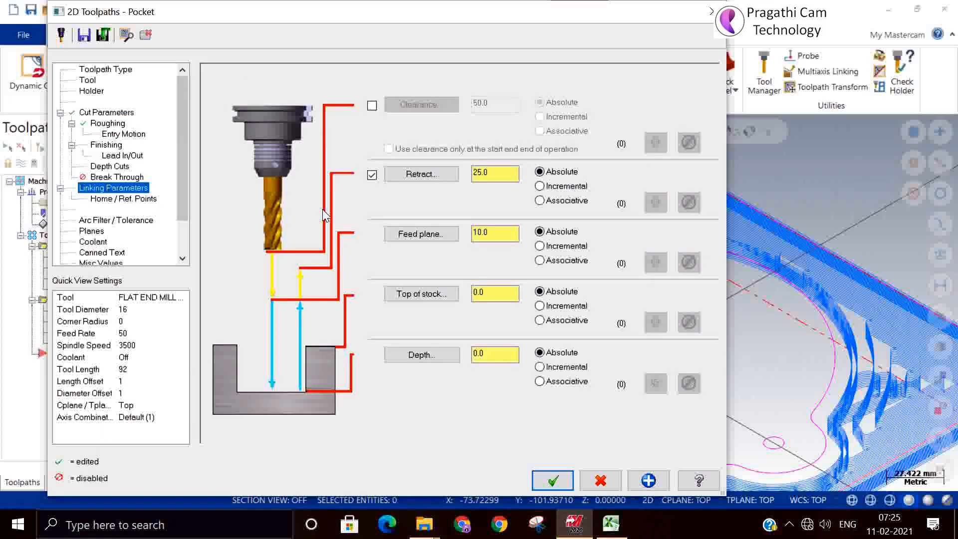
double_click(480, 354)
type("-10")
left_click(552, 479)
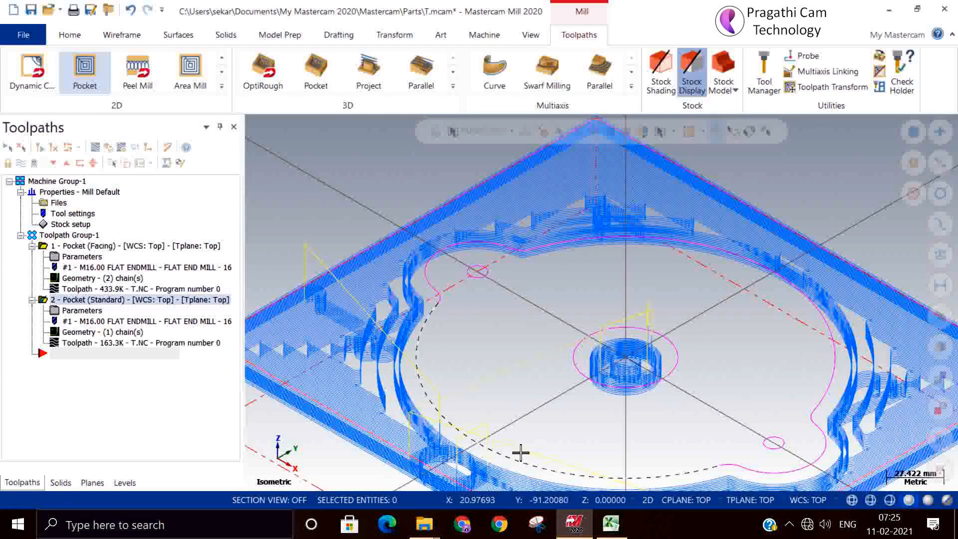
Start a Drill toolpath and select the two small circles on opposite lobes of the profile as hole positions.
scroll(479, 274, "up", 3)
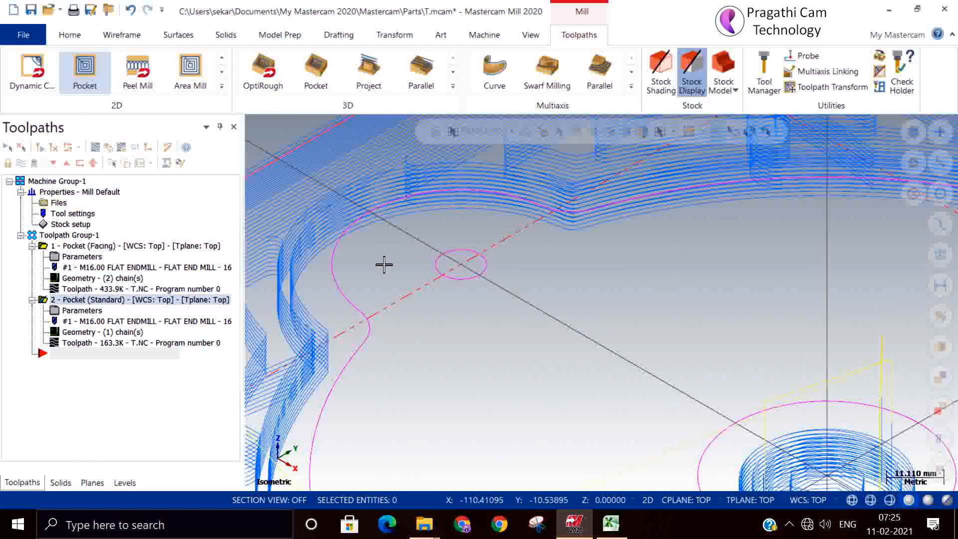
scroll(563, 367, "down", 1)
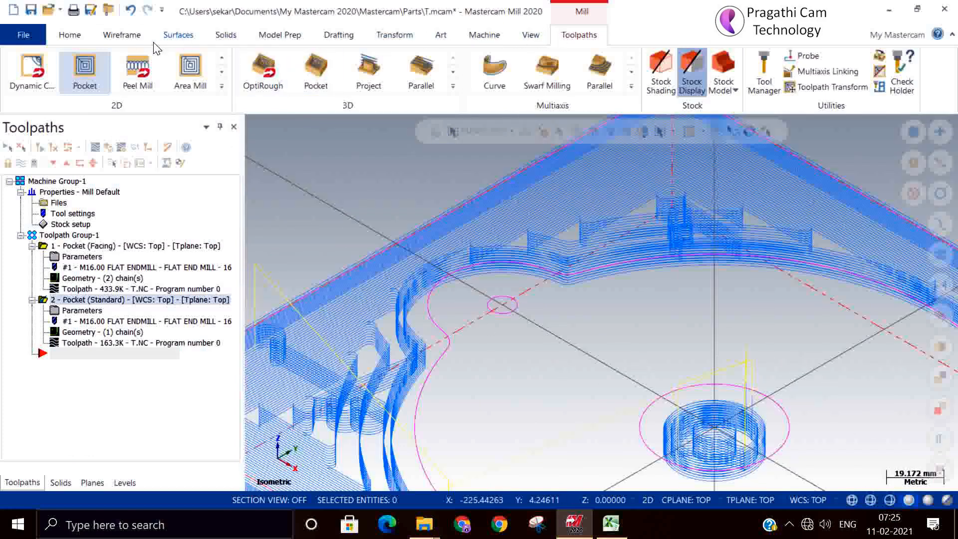
left_click(222, 86)
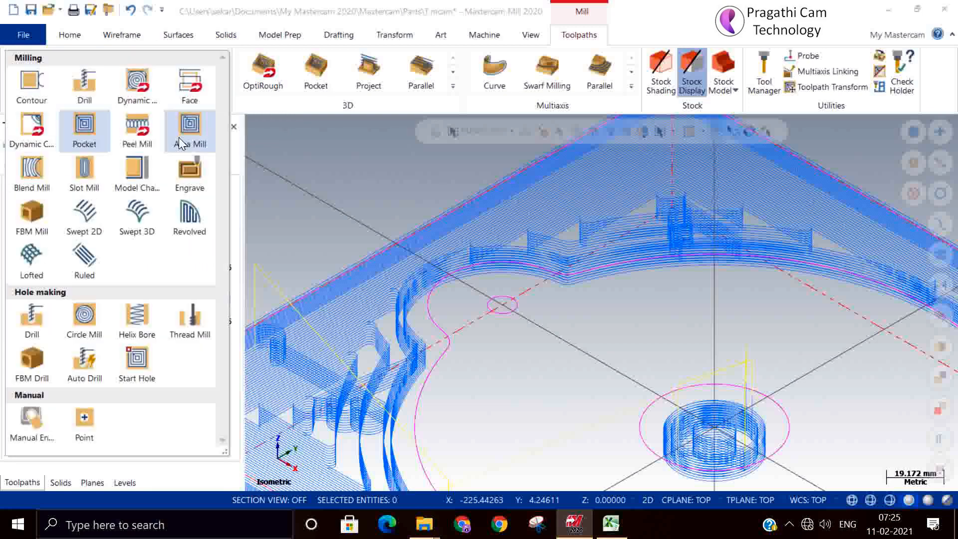
left_click(36, 322)
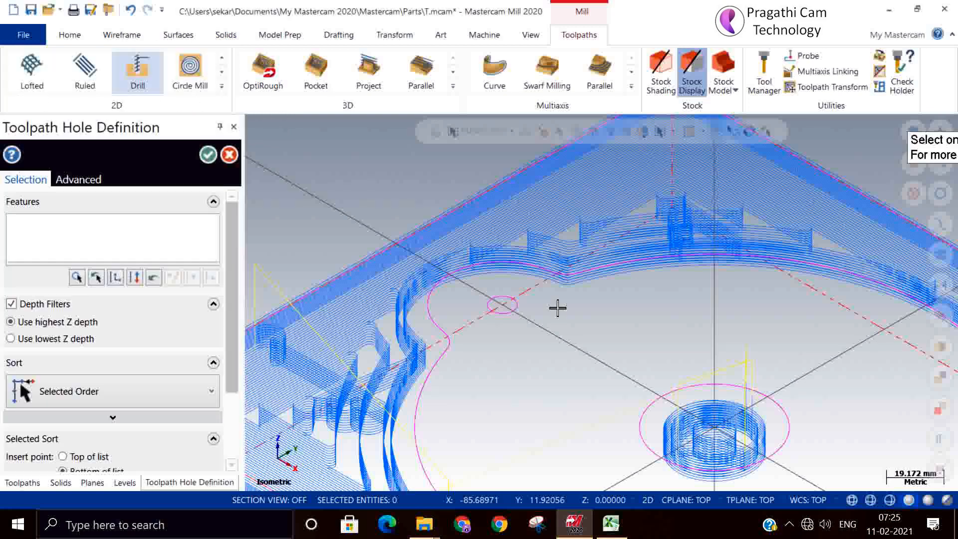
left_click(501, 306)
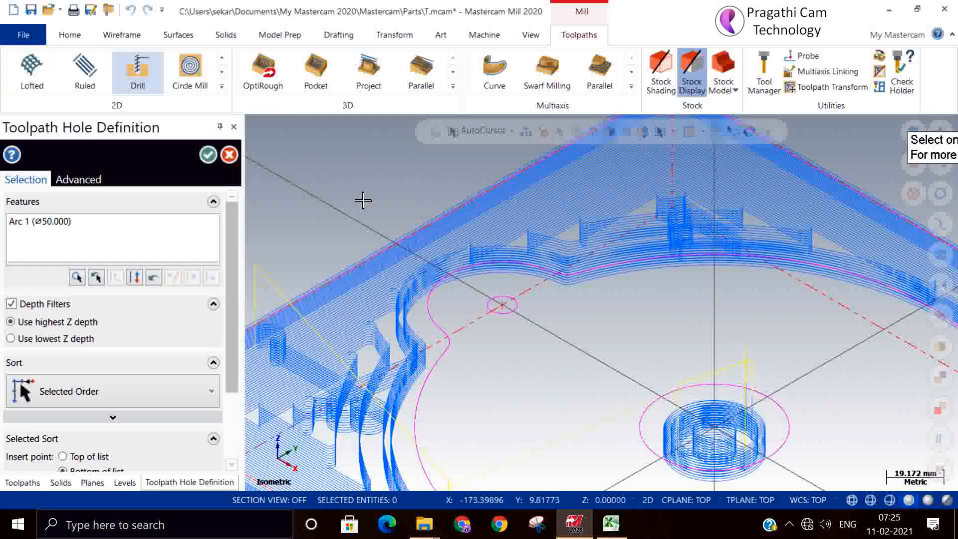
scroll(363, 200, "down", 4)
scroll(705, 425, "up", 4)
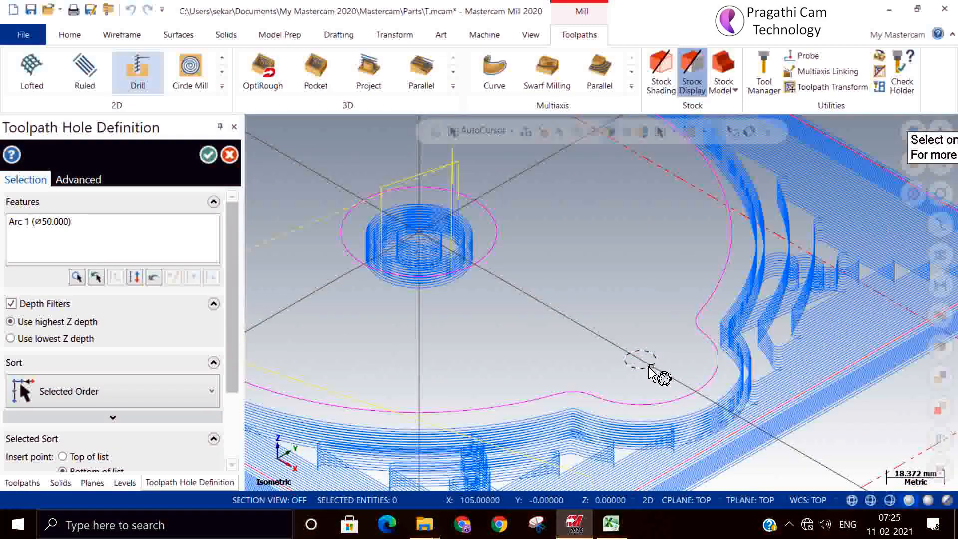
left_click(651, 369)
scroll(800, 342, "down", 4)
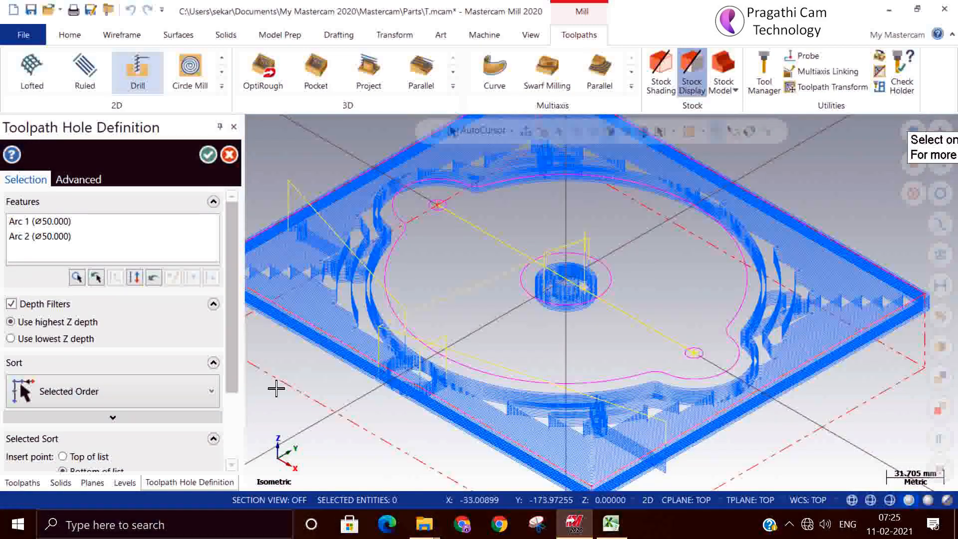
left_click(209, 153)
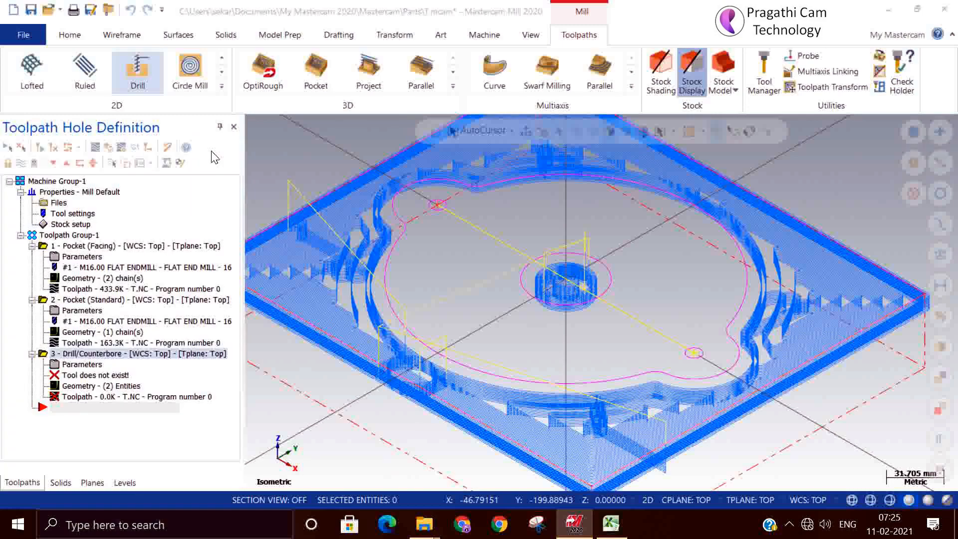
Try to find a center drill in the tool library by filtering the list to a single tool type.
left_click(90, 80)
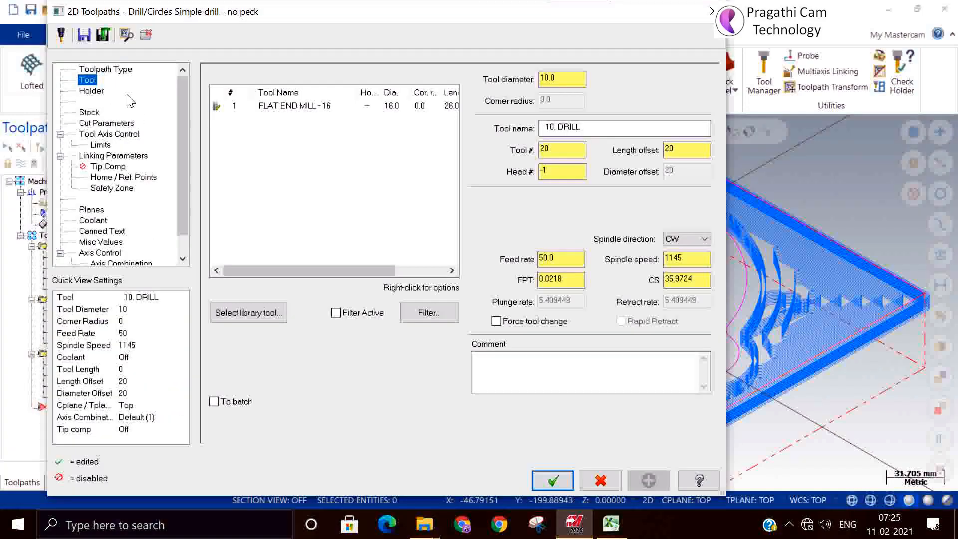
left_click(248, 312)
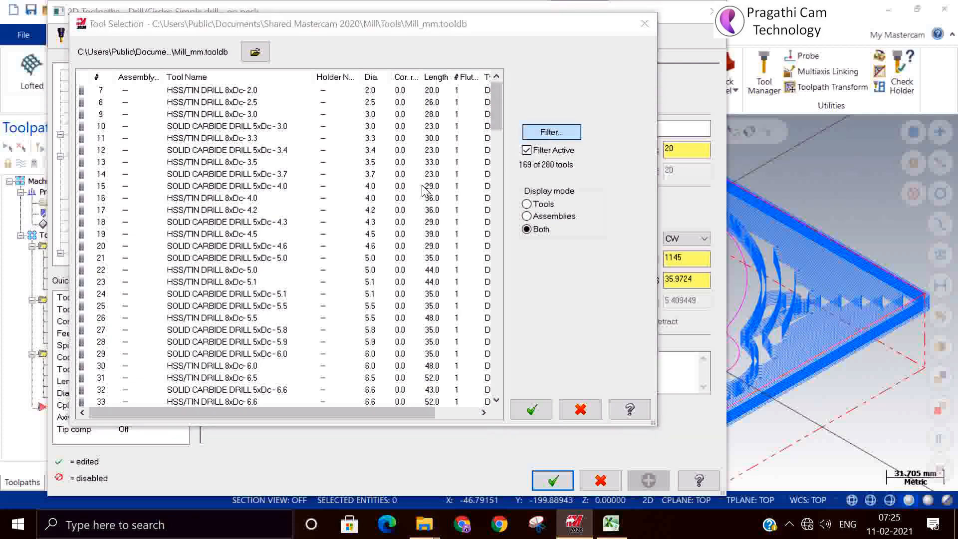
left_click(551, 132)
left_click(187, 376)
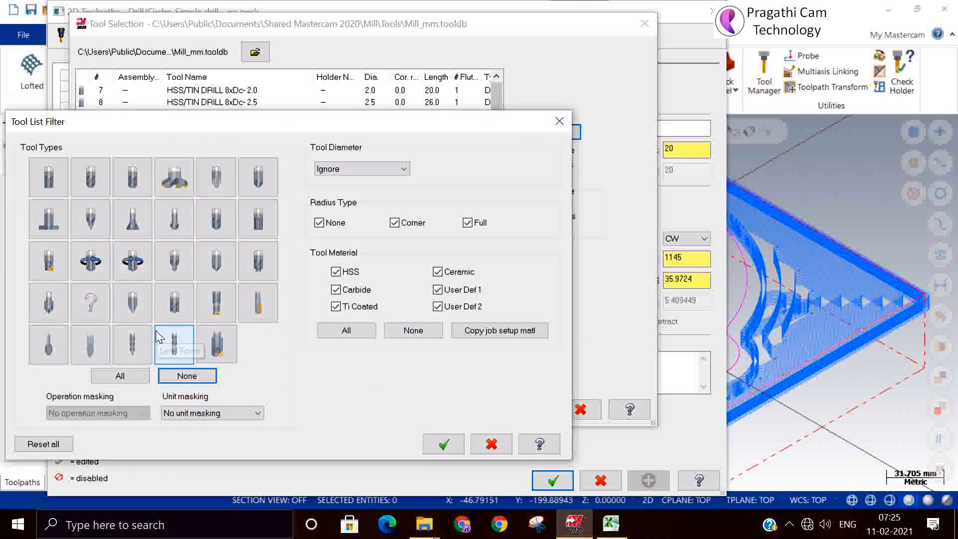
left_click(167, 260)
left_click(443, 444)
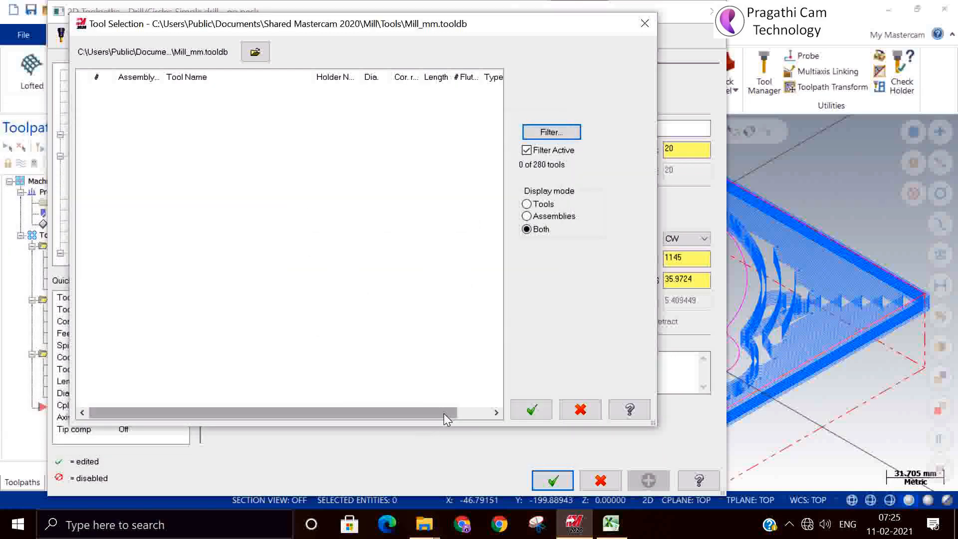
left_click(644, 24)
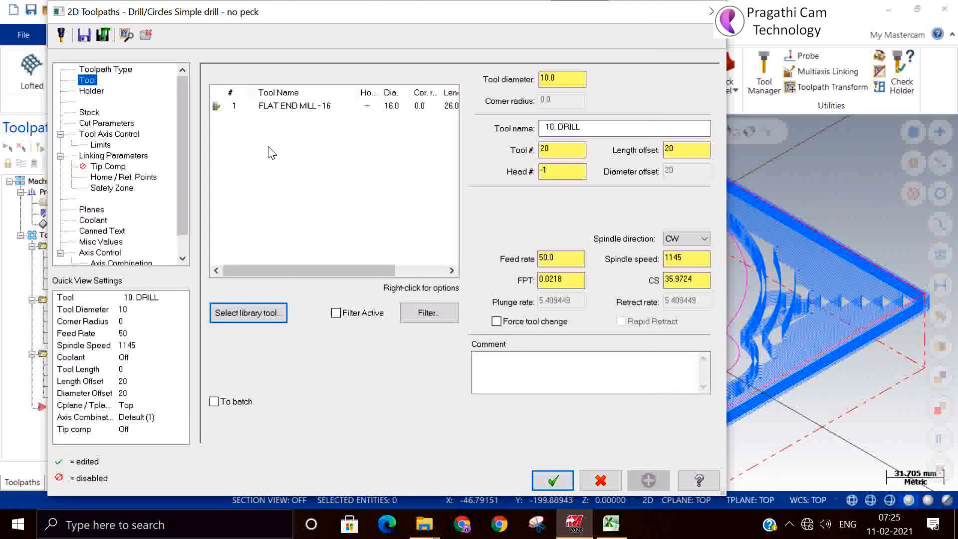
Create a new Center drill tool with a 7.94 mm shank diameter, keeping the default geometry and properties.
right_click(266, 149)
left_click(301, 171)
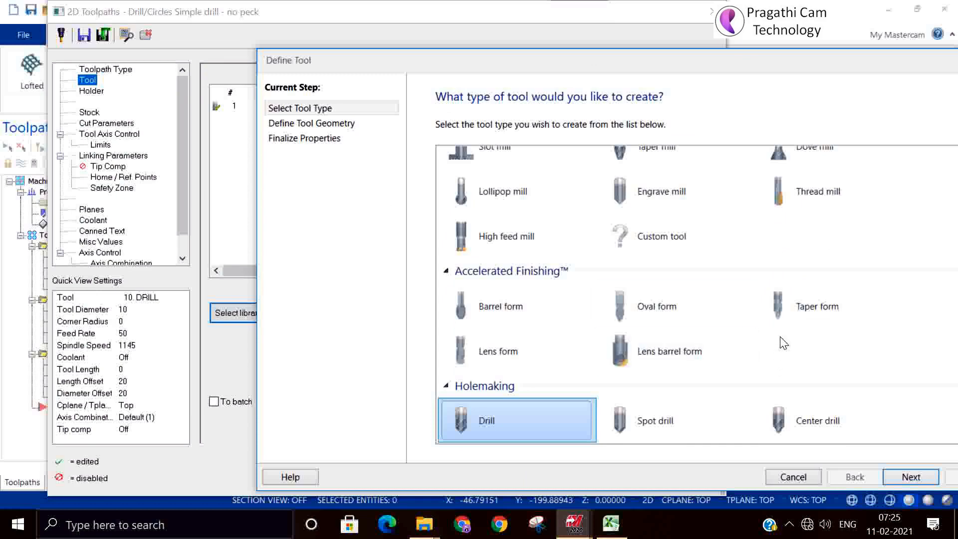
scroll(783, 342, "down", 3)
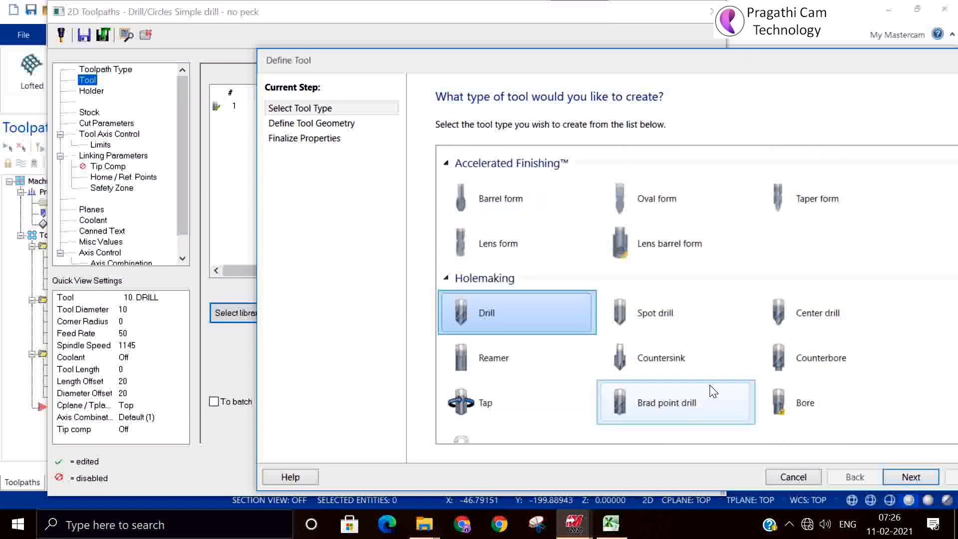
left_click(783, 319)
left_click(900, 477)
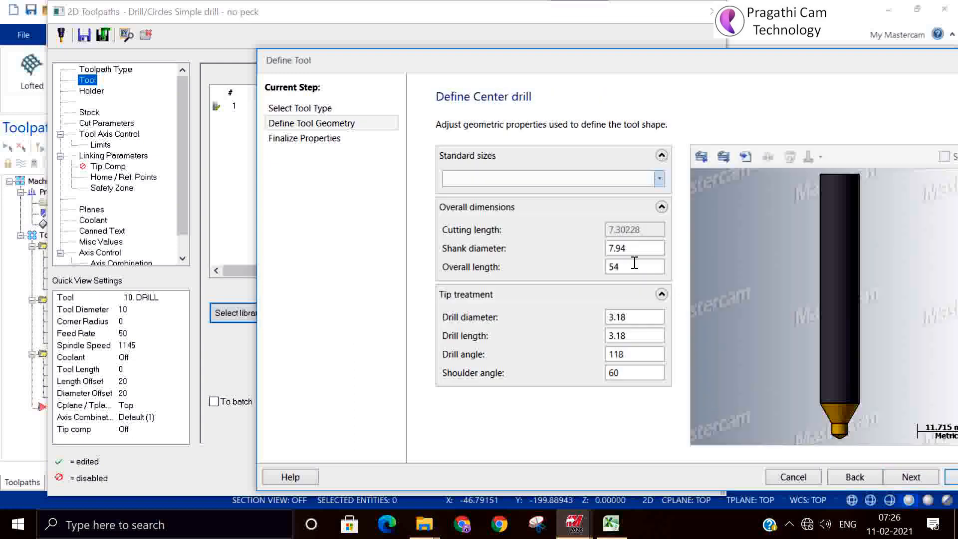
left_click(630, 251)
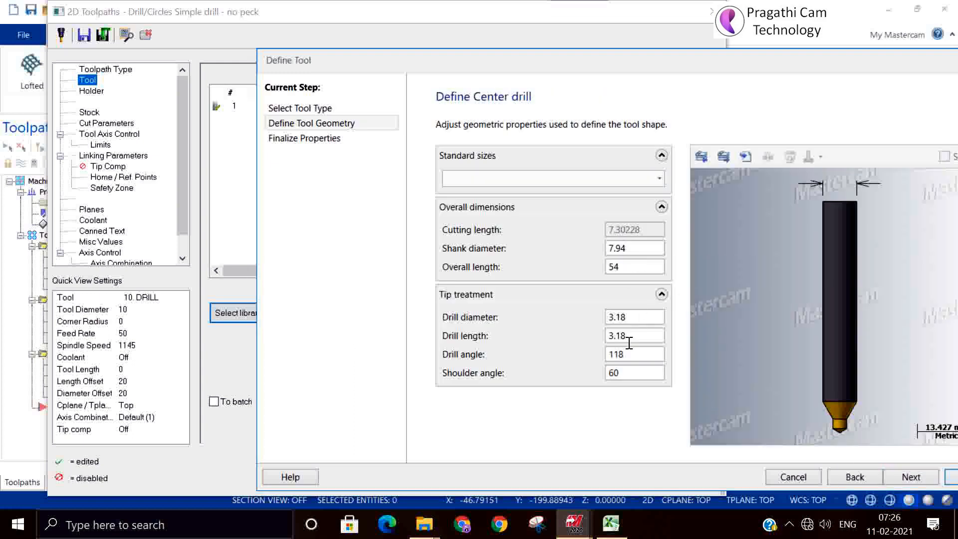
left_click(911, 477)
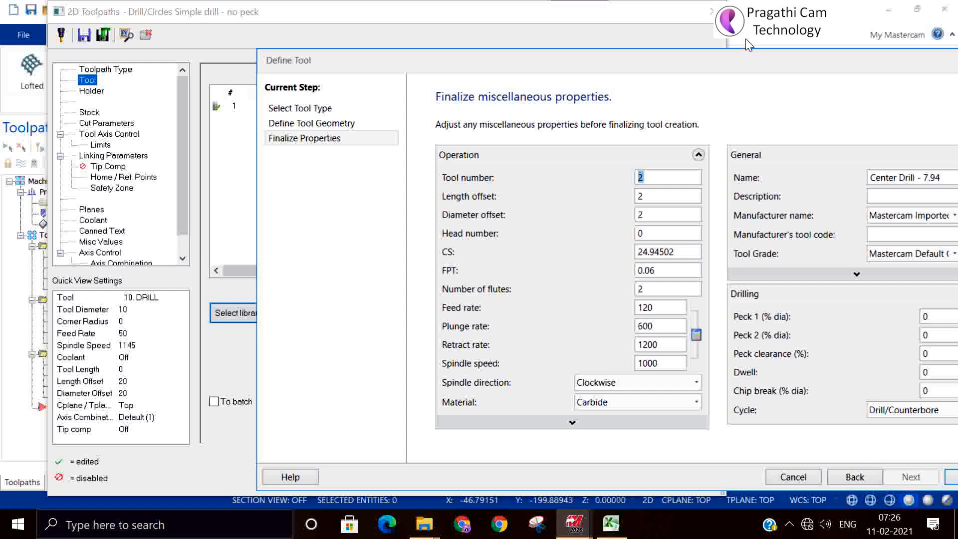
left_click_drag(726, 65, 544, 25)
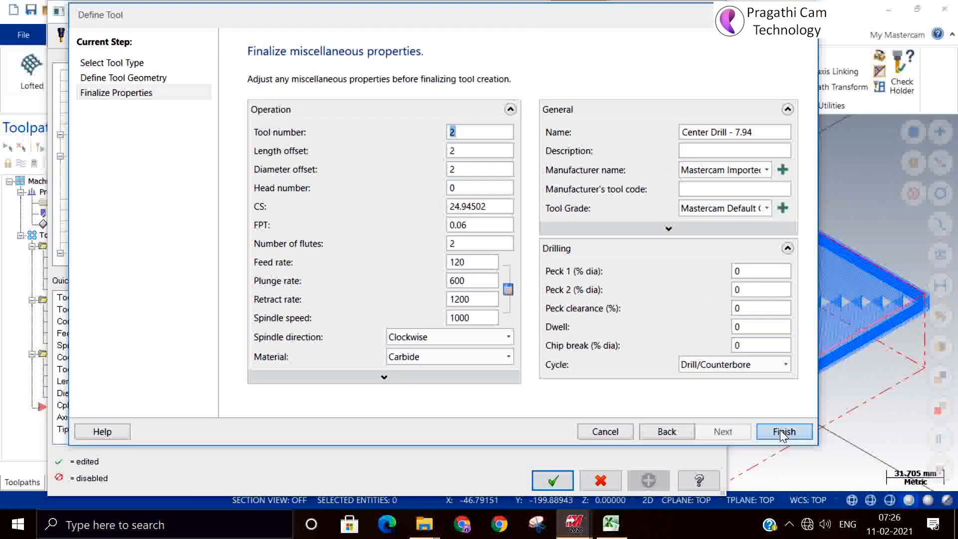
left_click(768, 483)
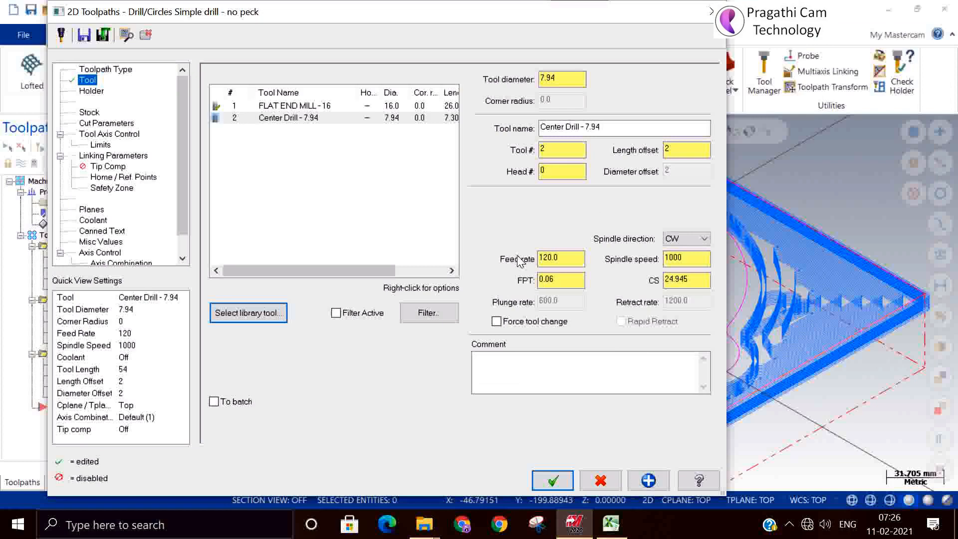
Set the center drill's cutting speed (CS) to 20 and keep the Drill/Counterbore cycle.
double_click(675, 279)
type("20")
key("Return")
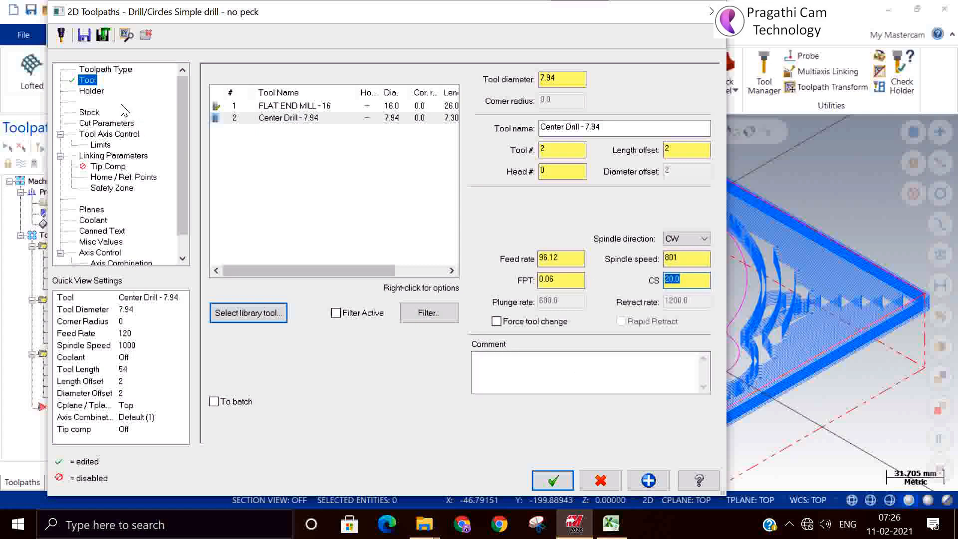
left_click(99, 123)
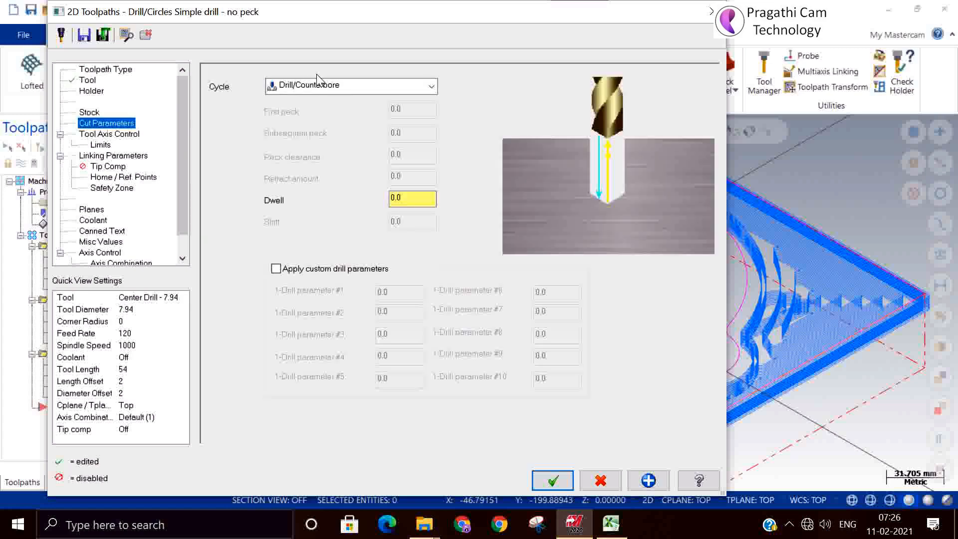
left_click(288, 86)
left_click(298, 88)
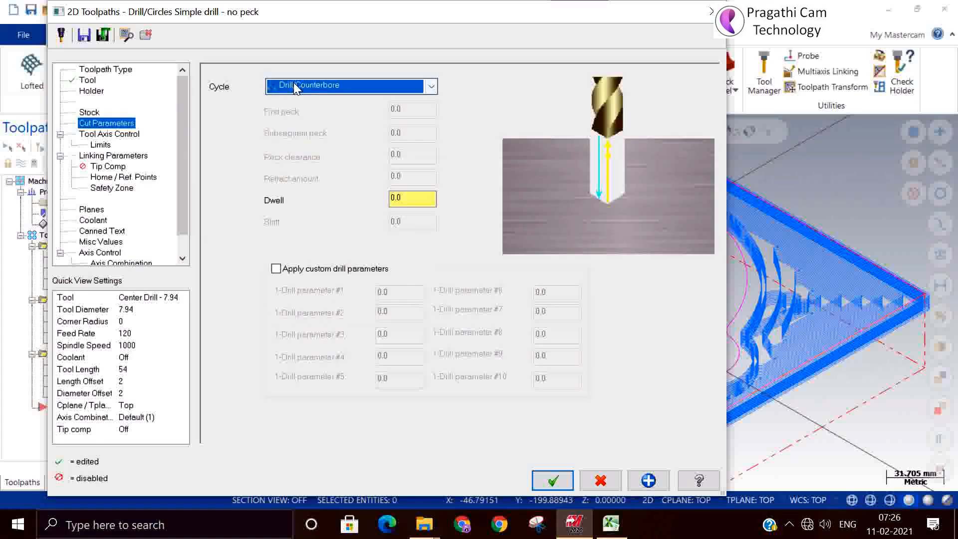
Set the retract, top of stock and depth to absolute, enter a depth of -2.5, and generate the center drilling toolpath.
left_click(119, 133)
left_click(115, 156)
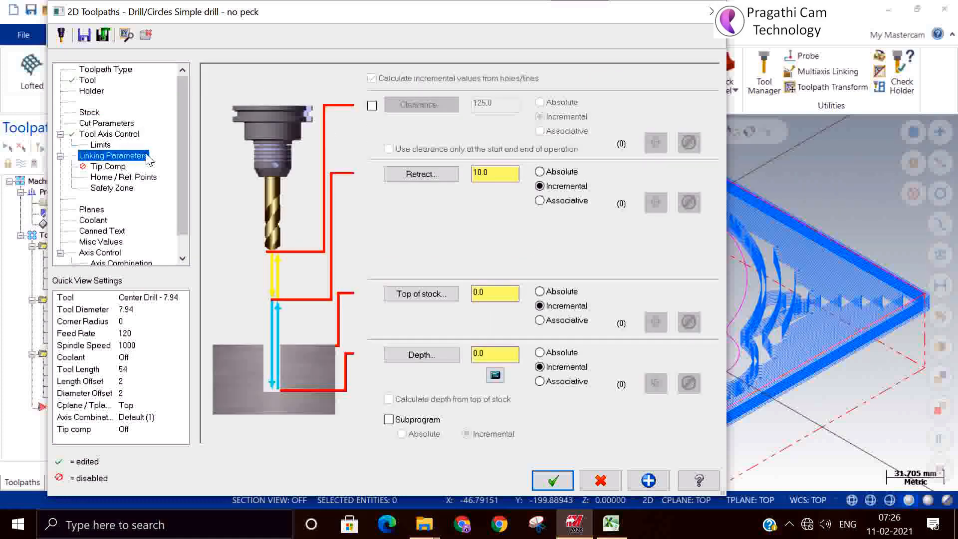
left_click(539, 291)
left_click(539, 171)
double_click(505, 351)
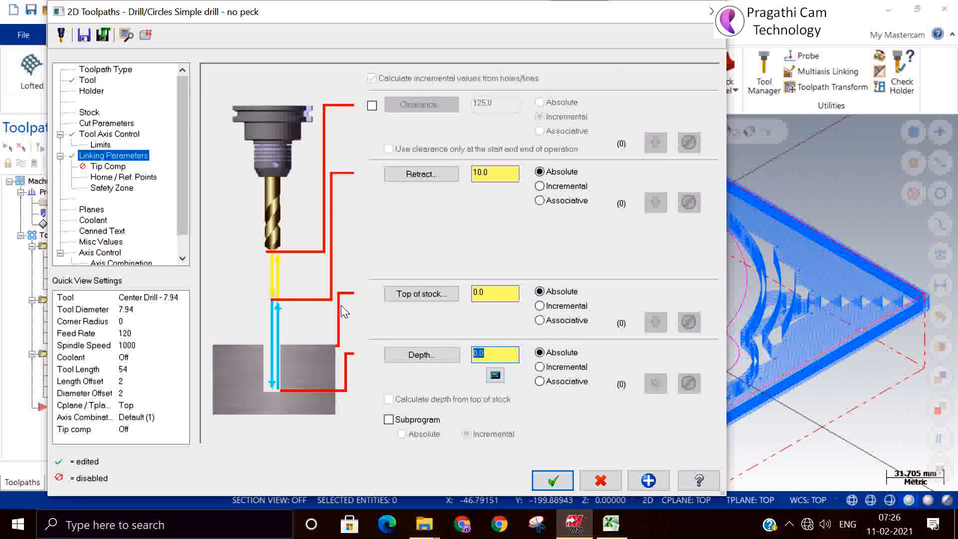
type("2.")
type("5")
type("-")
left_click(554, 478)
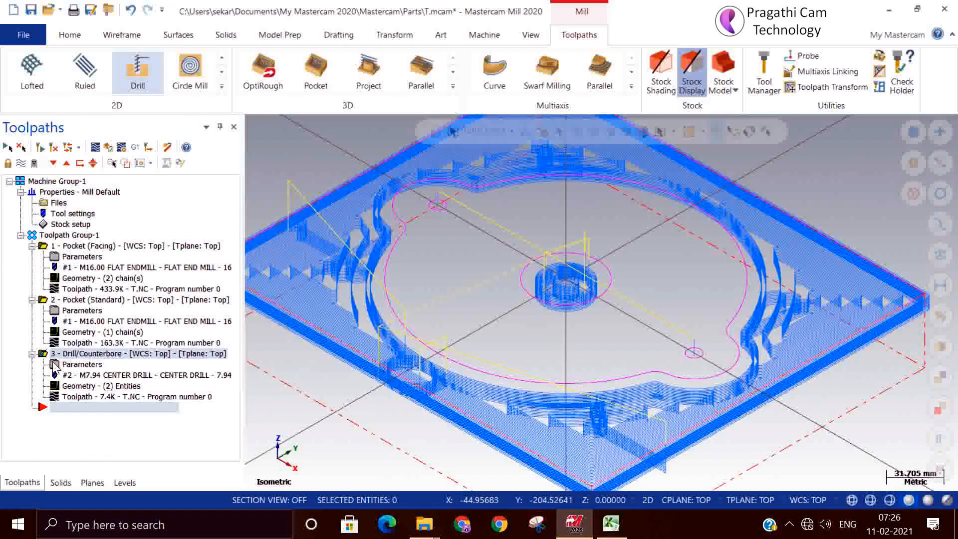
Collapse the three operations in the toolpath list and duplicate the Drill/Counterbore operation.
left_click(32, 353)
left_click(32, 299)
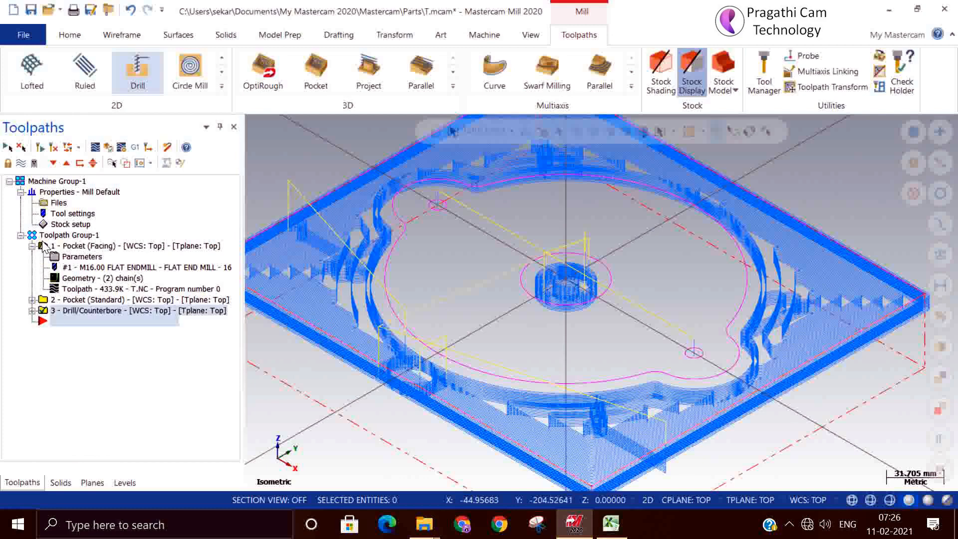
left_click(32, 245)
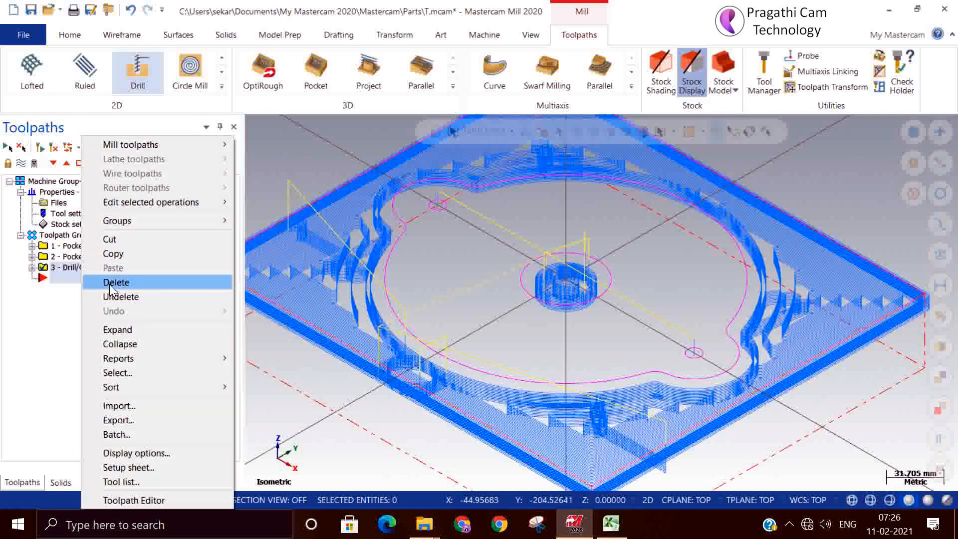
left_click(115, 252)
right_click(99, 331)
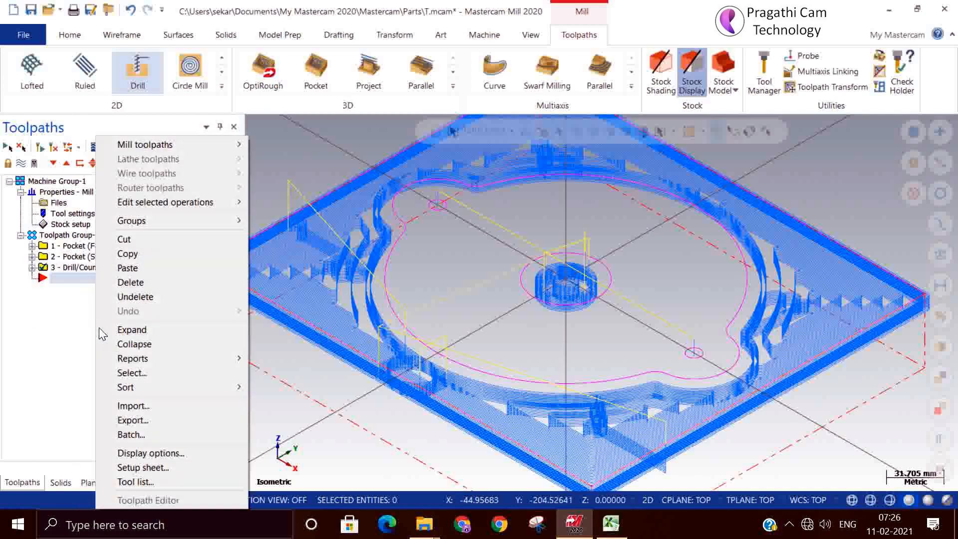
left_click(127, 268)
Open the duplicated drilling operation's tool settings and filter the Mill_mm tool library to drills, with all tool materials included.
left_click(31, 278)
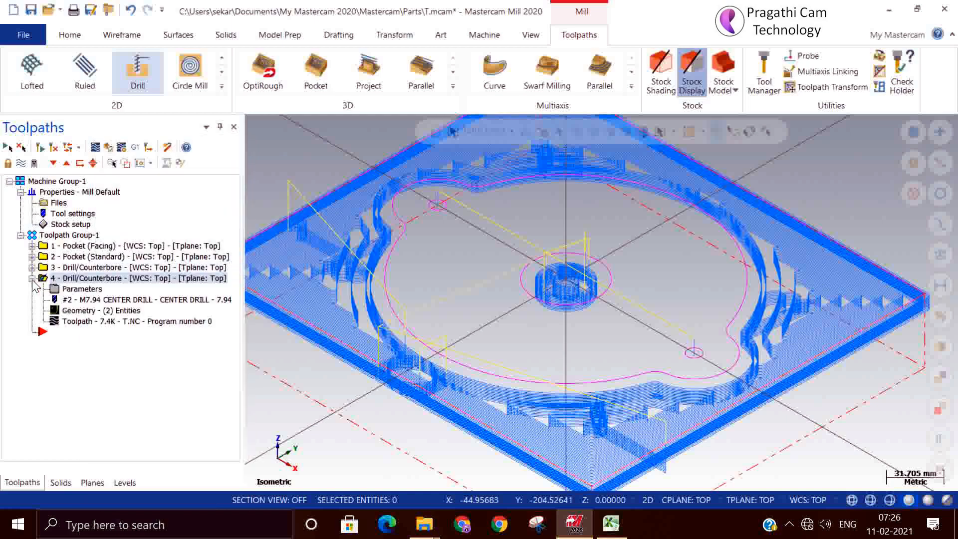
left_click(75, 300)
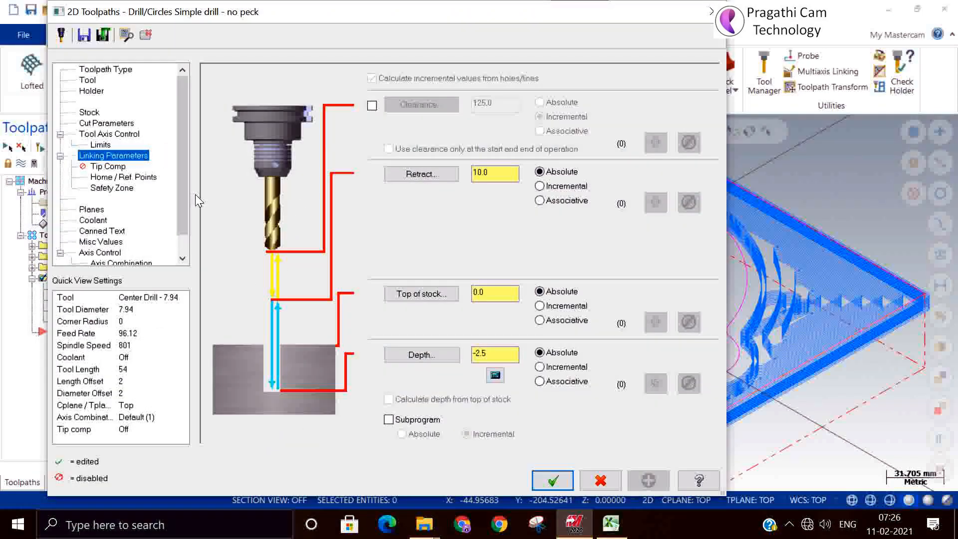
left_click(90, 81)
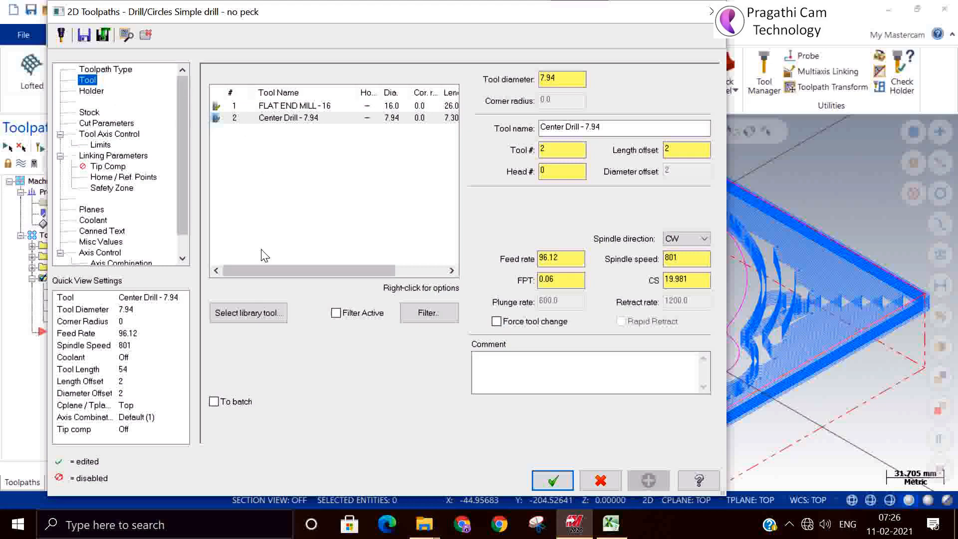
left_click(282, 312)
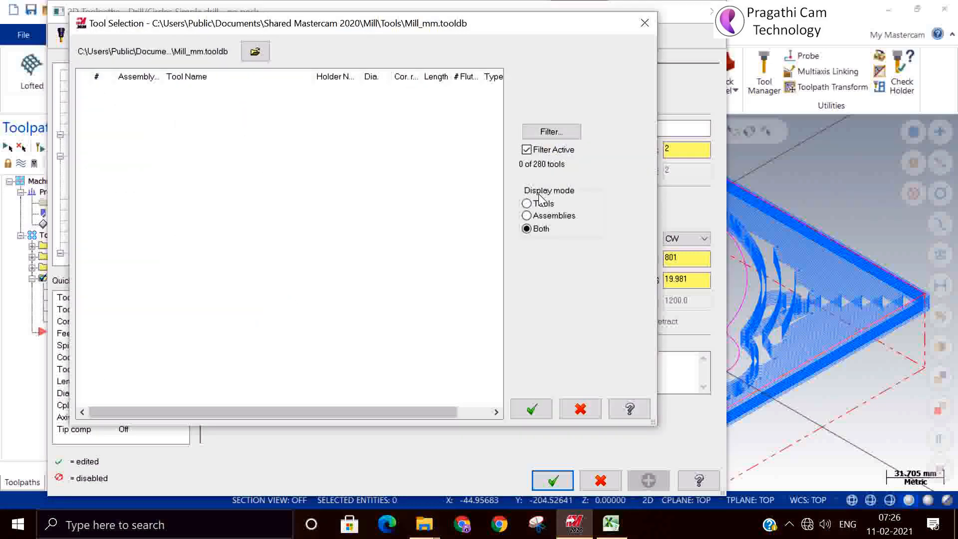
left_click(546, 131)
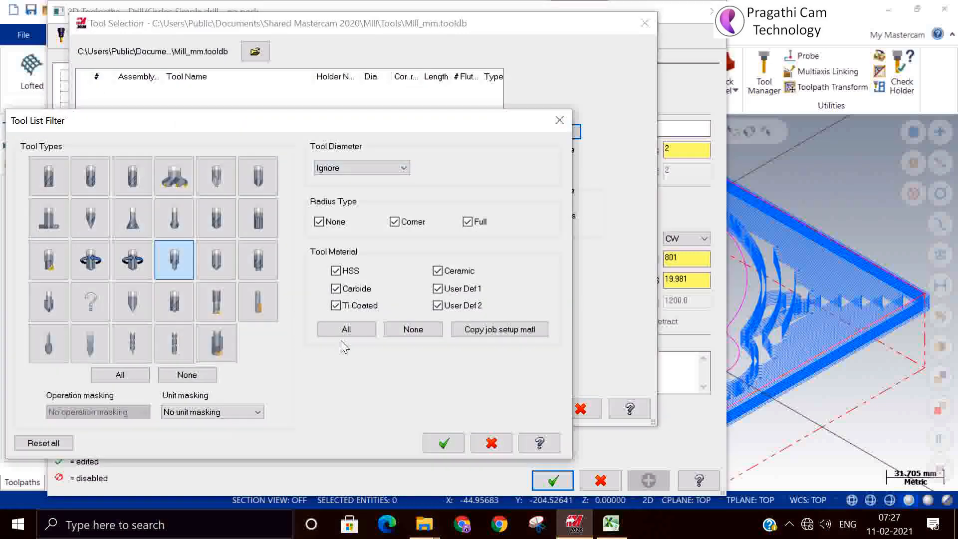
left_click(346, 329)
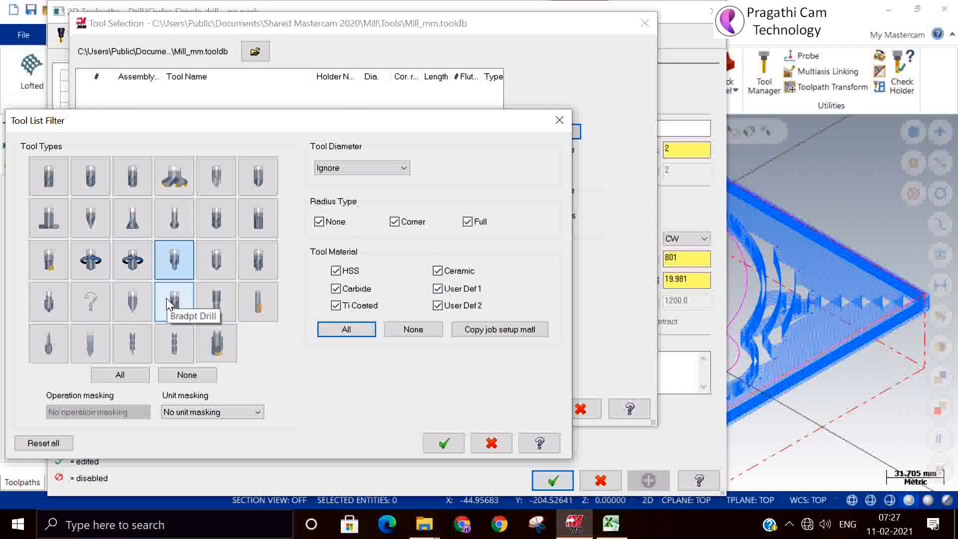
left_click(227, 226)
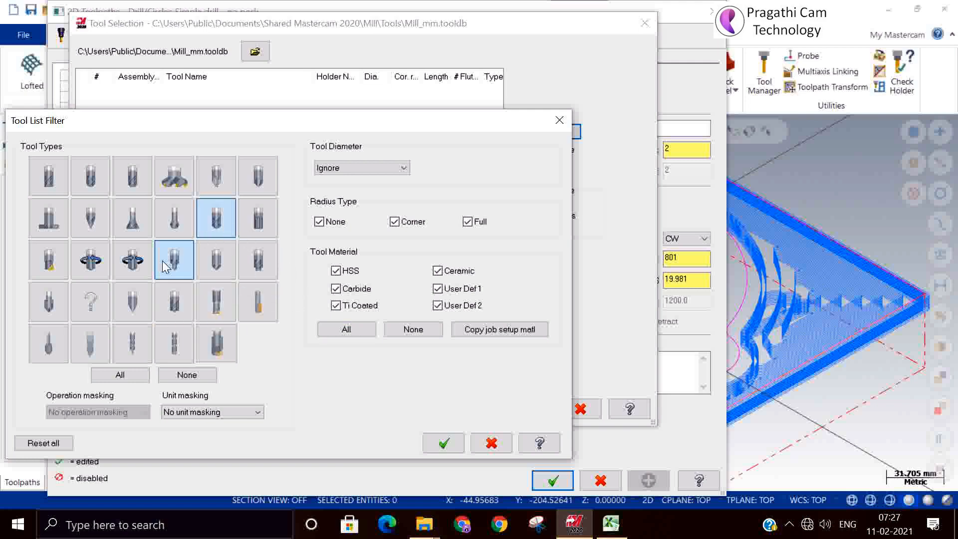
left_click(443, 442)
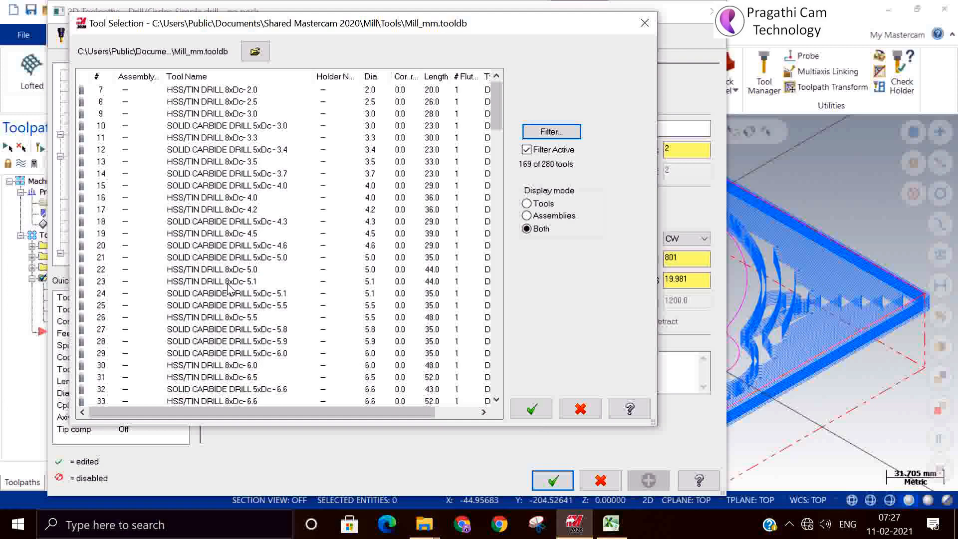
Choose the HSS/TIN DRILL 8xDc-10.0 from the library and set its tool number to 3, keeping the feed and speed values.
scroll(229, 288, "down", 2)
scroll(229, 288, "down", 9)
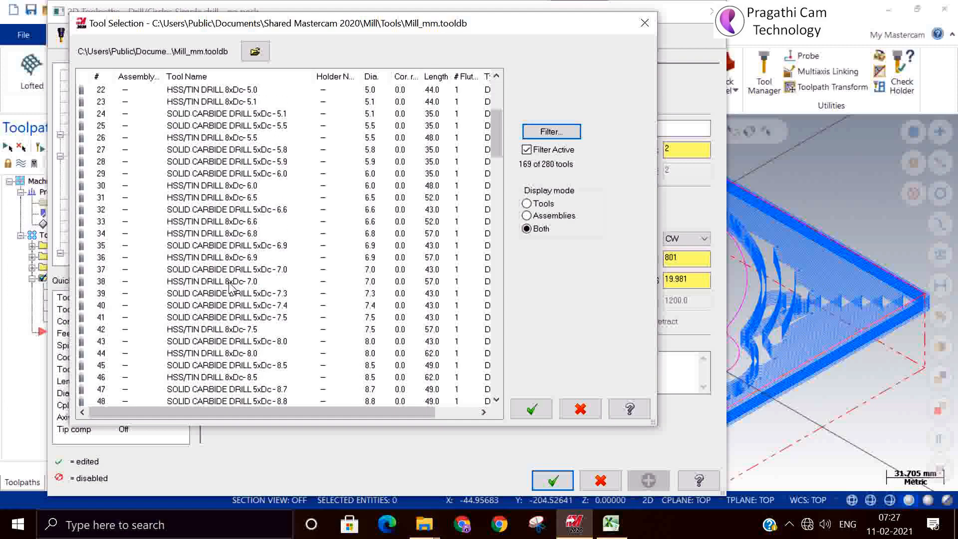
left_click(242, 306)
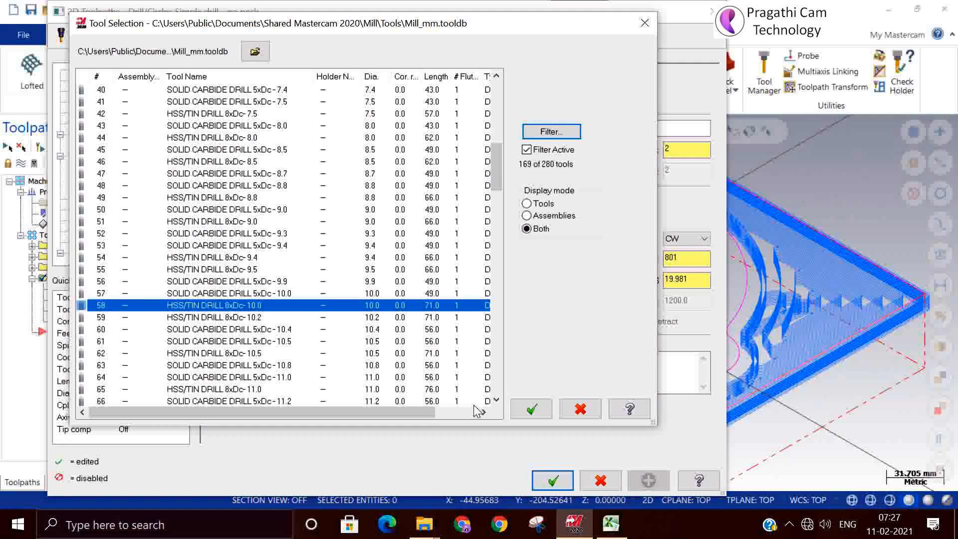
left_click(530, 408)
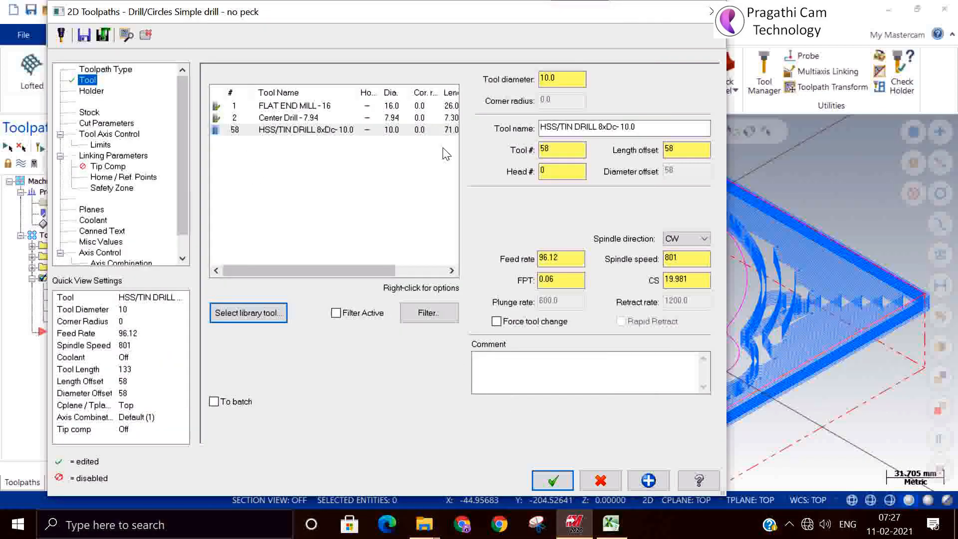
double_click(553, 143)
type("3")
key("Return")
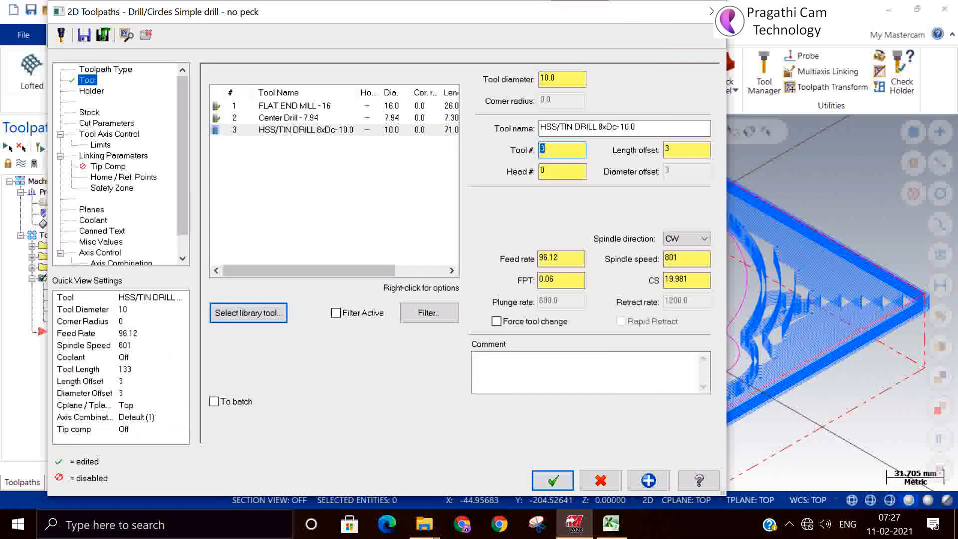
left_click(682, 279)
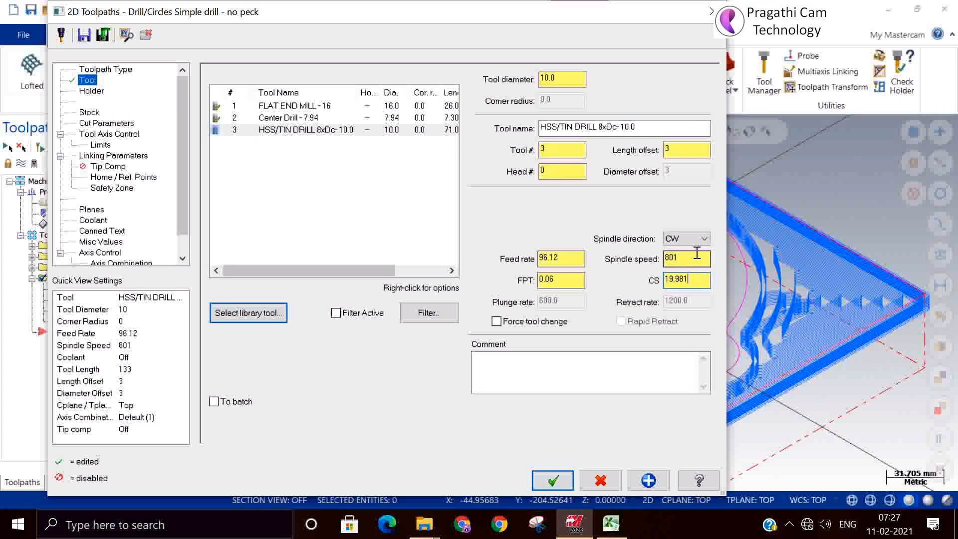
Change the operation's drilling cycle to Peck Drill with a peck of 4.
left_click(107, 123)
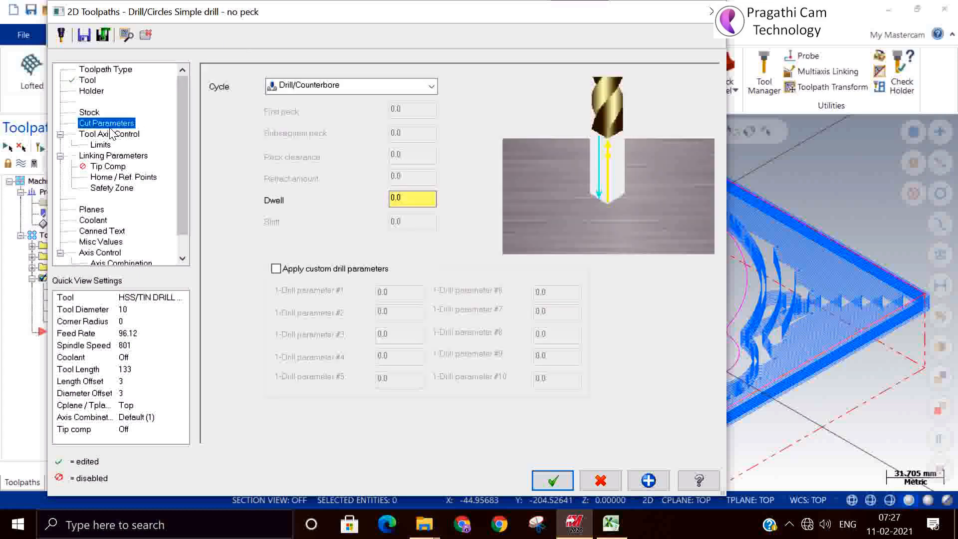
left_click(346, 84)
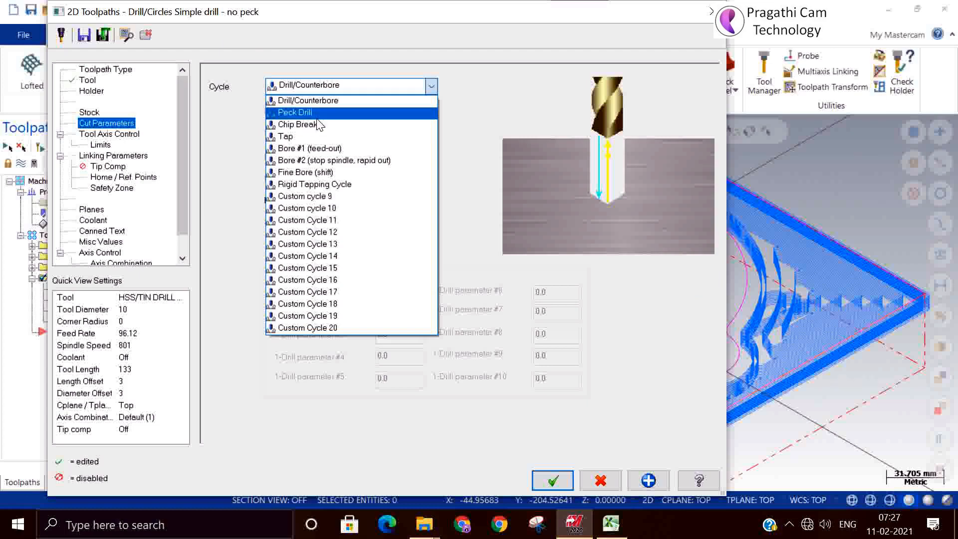
left_click(324, 109)
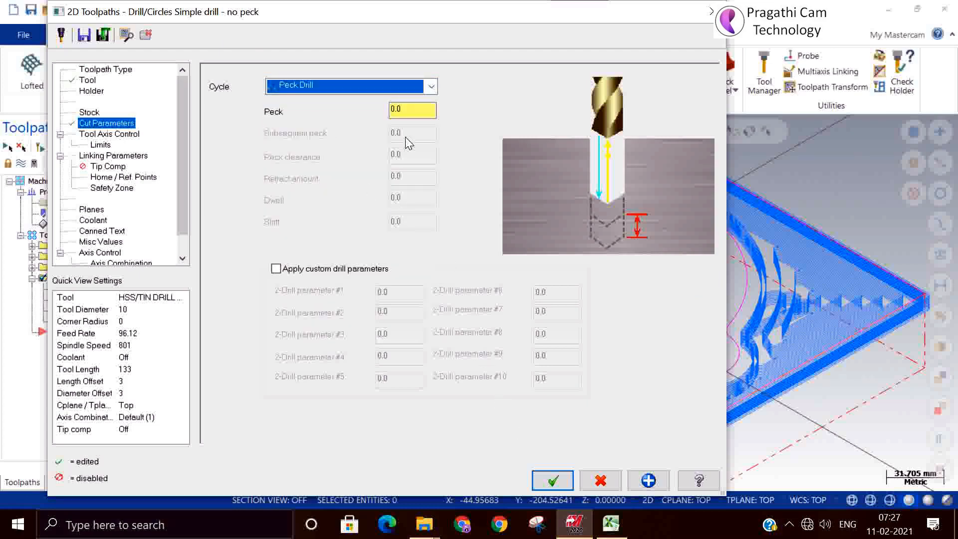
left_click(406, 109)
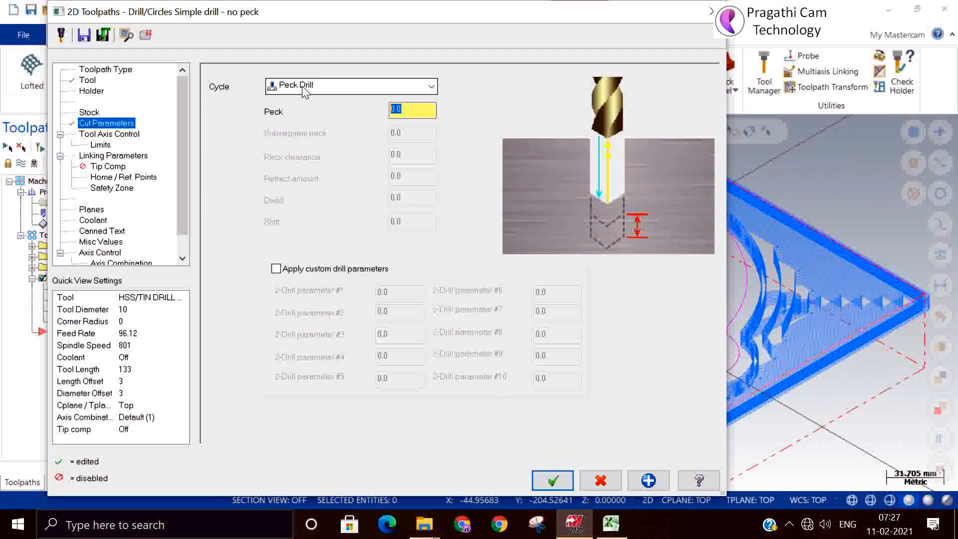
type("4")
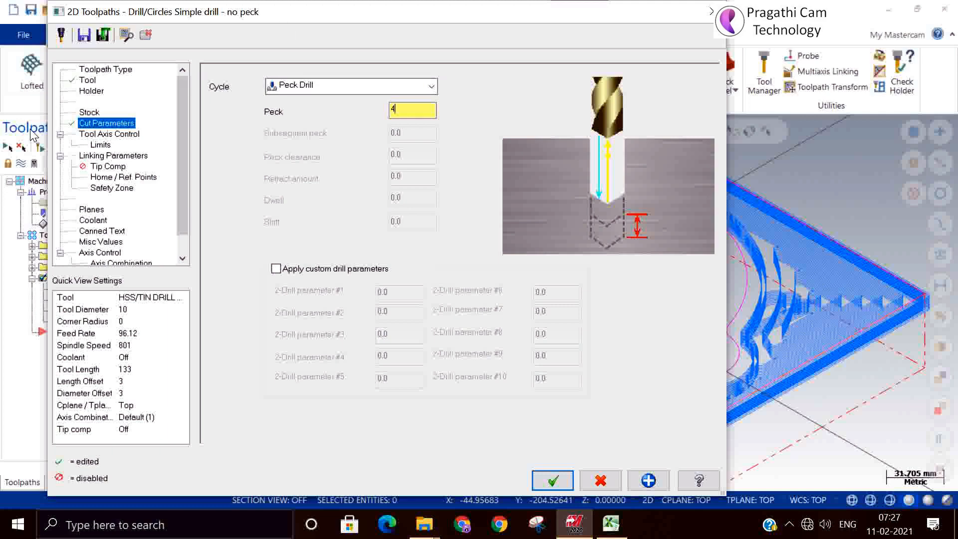
Set the drilling depth to -10, enable Tip Comp with the 0.25 breakthrough amount, and accept the operation's parameters.
left_click(113, 155)
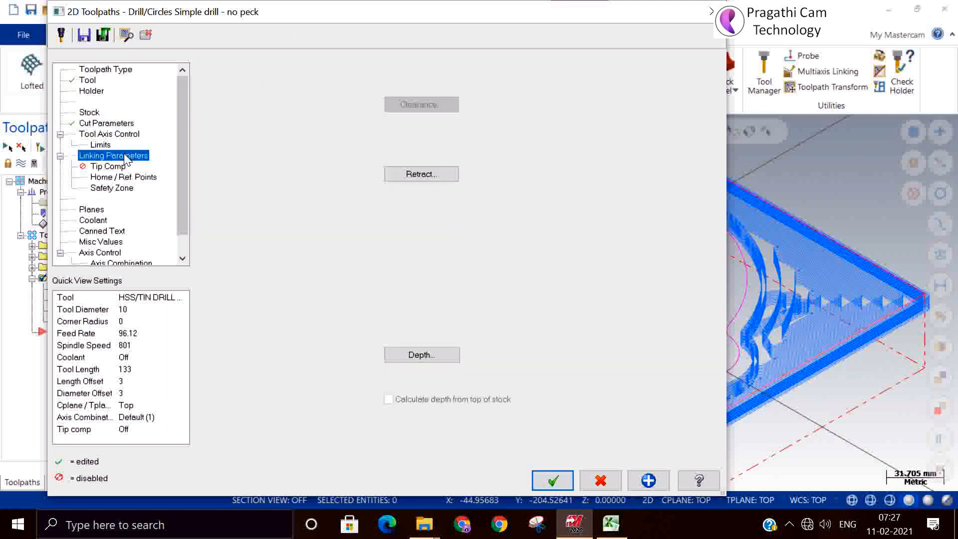
double_click(491, 353)
type("-10")
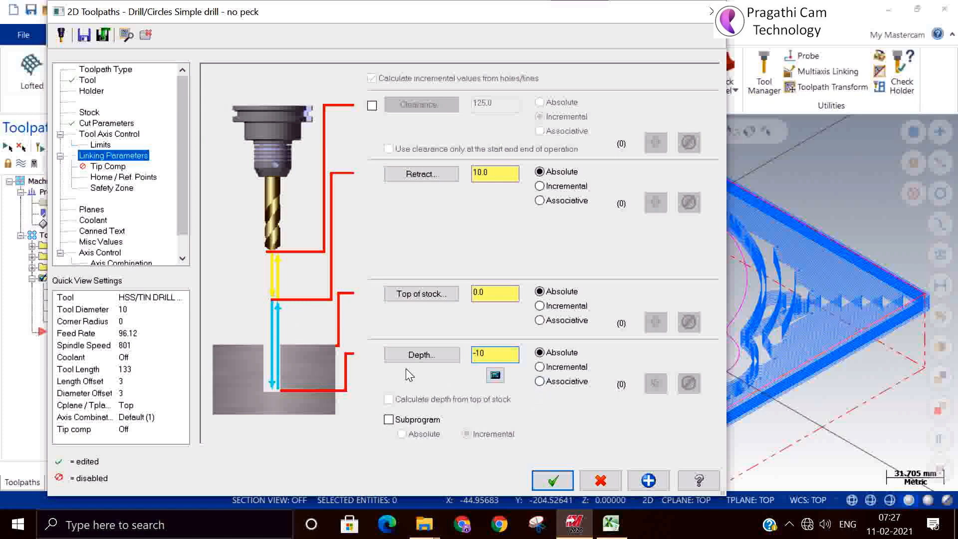
left_click(99, 170)
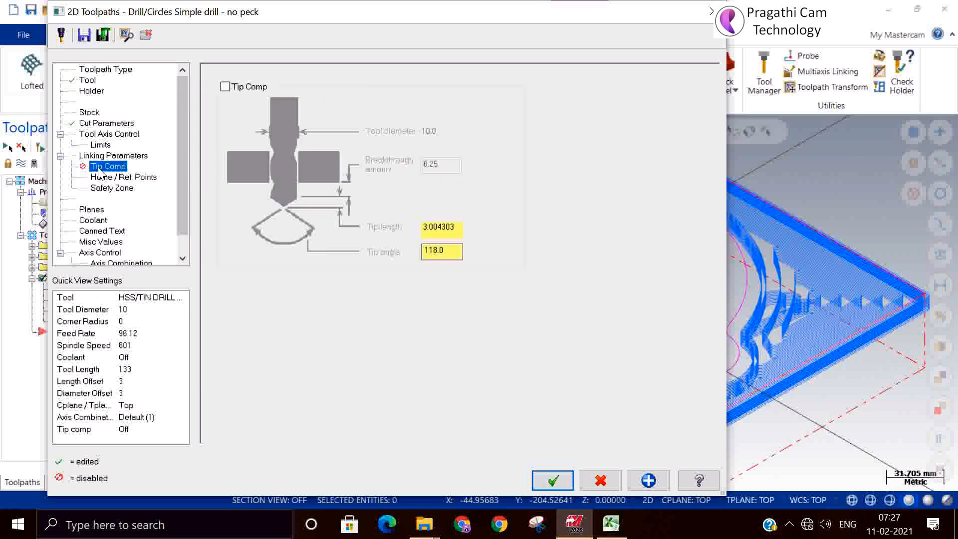
left_click(224, 87)
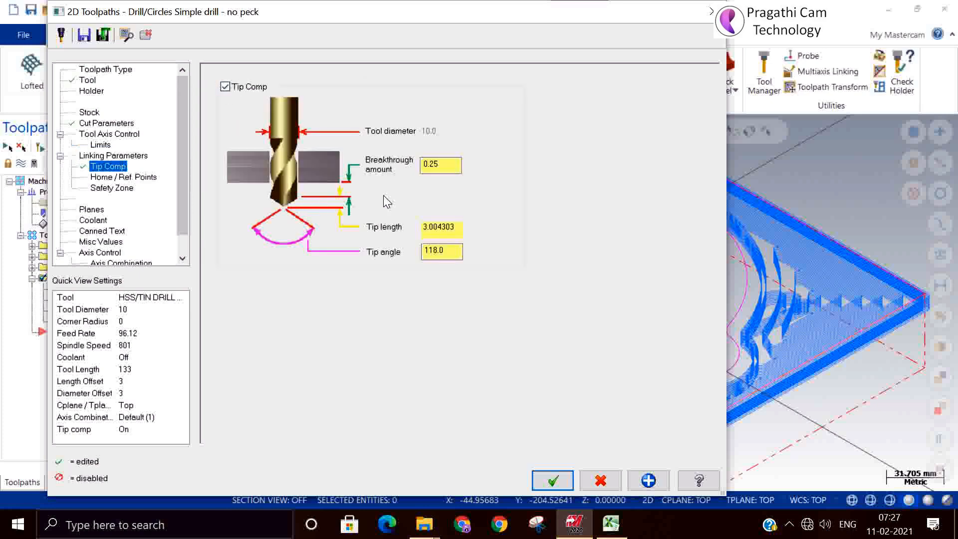
left_click(552, 480)
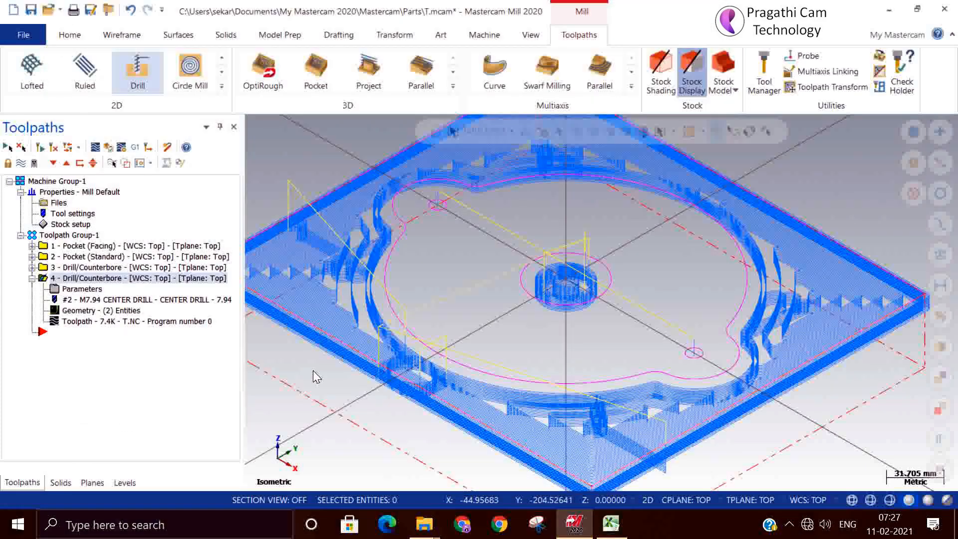
Turn on flood coolant for the drilling operation and regenerate its toolpath.
left_click(74, 289)
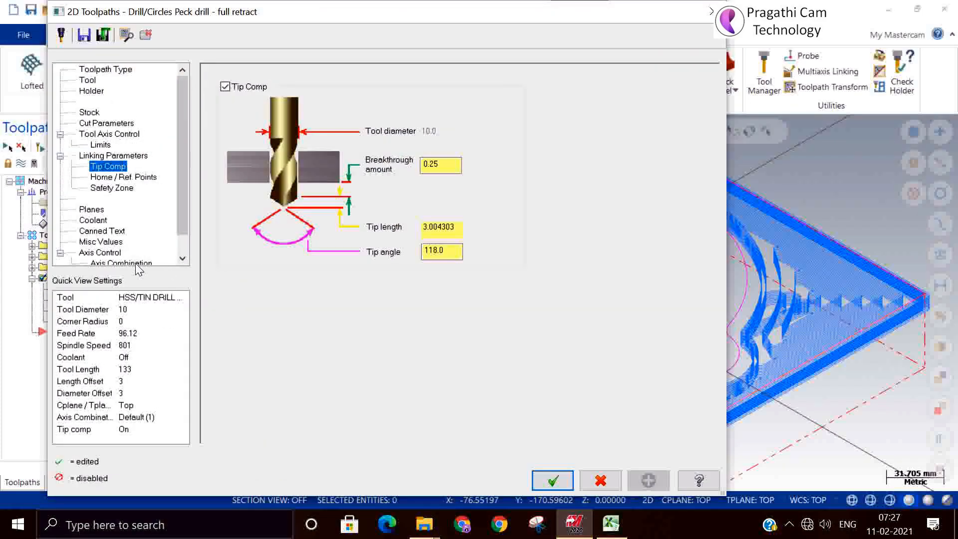
left_click(99, 220)
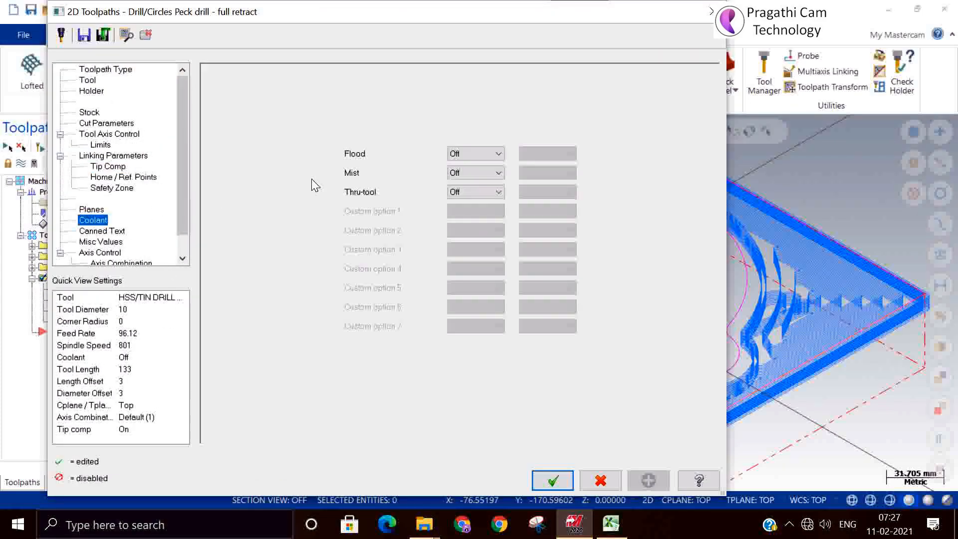
left_click(494, 155)
left_click(469, 170)
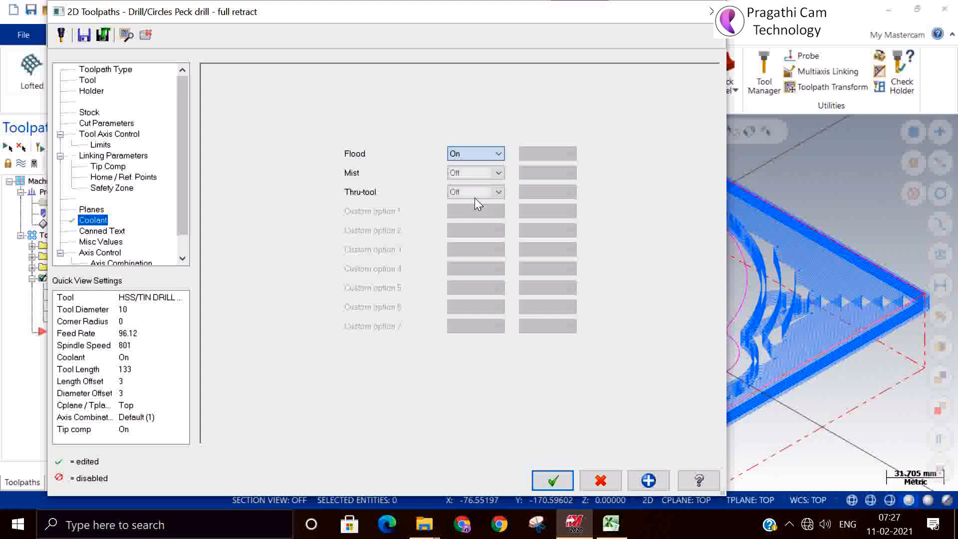
left_click(561, 482)
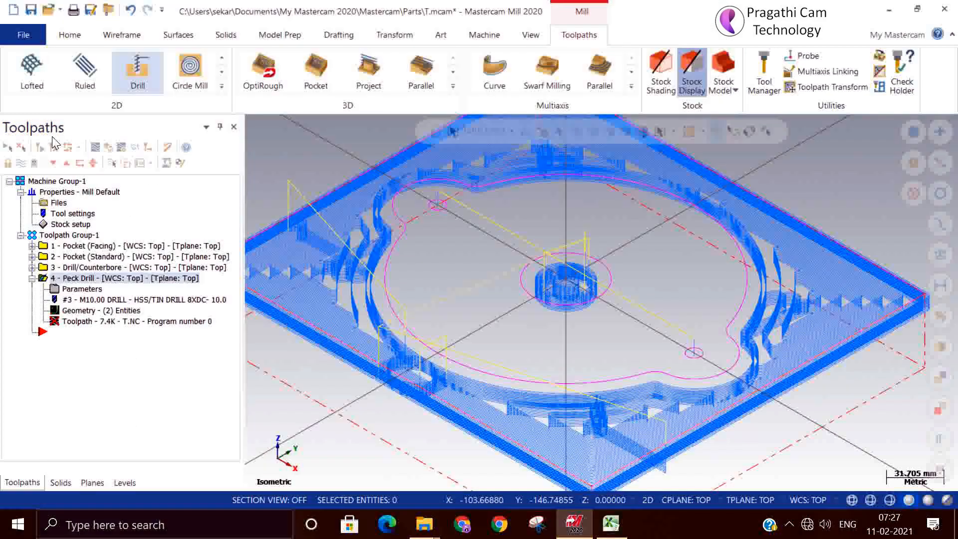
left_click(54, 145)
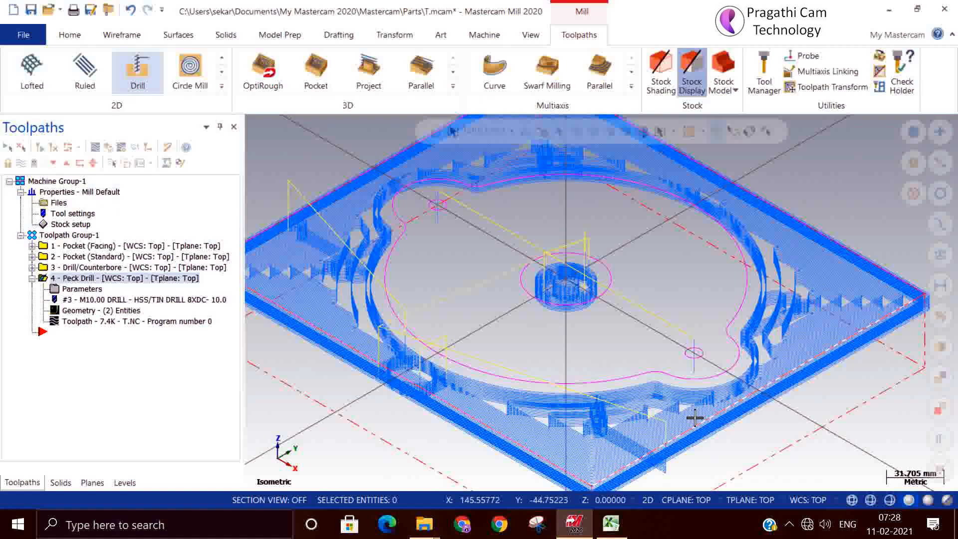
Collapse the Peck Drill operation and select all four operations in Toolpath Group-1.
scroll(637, 310, "down", 2)
scroll(637, 309, "down", 1)
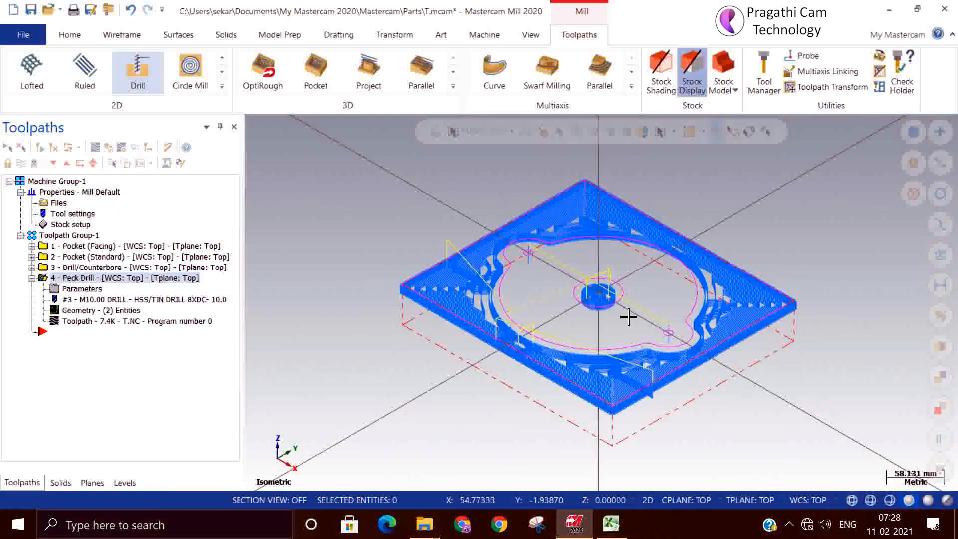
left_click(32, 277)
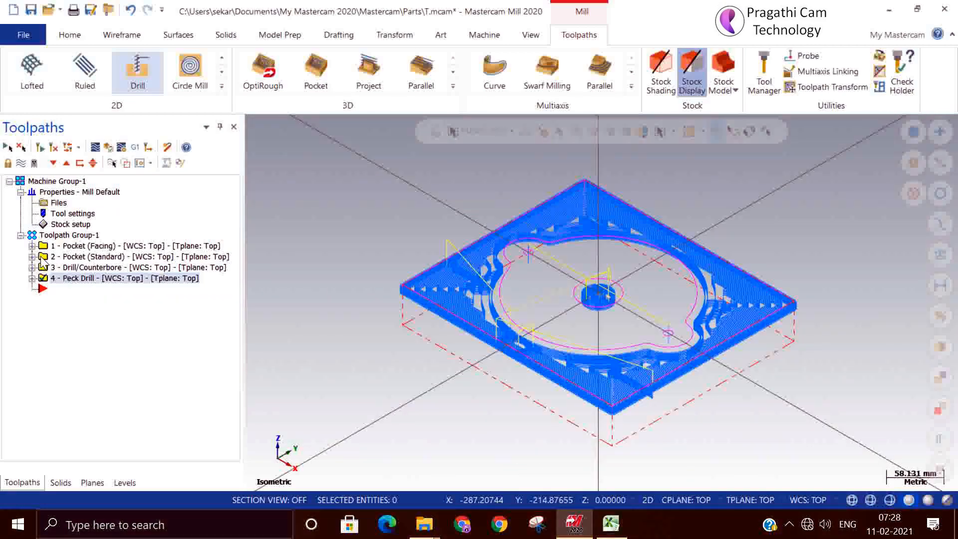
left_click(55, 235)
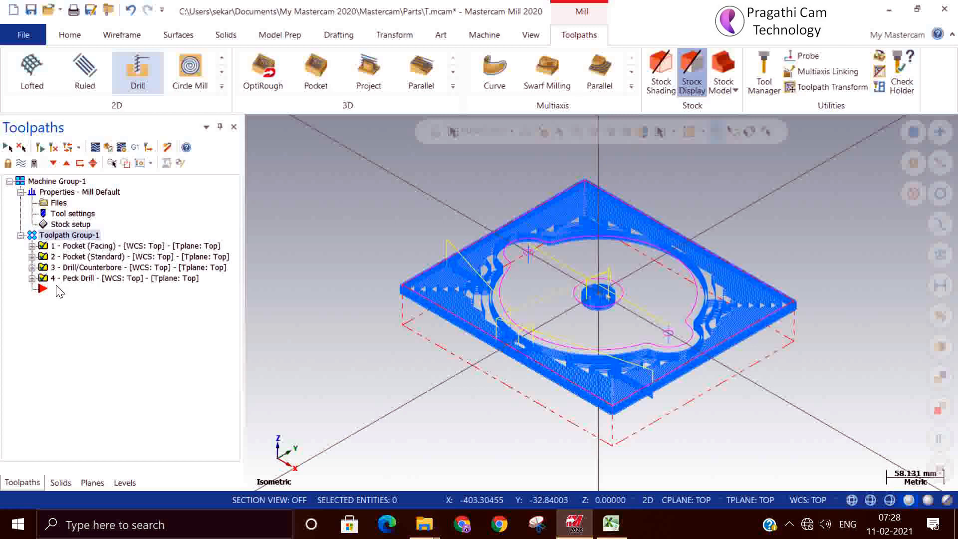
Set the depth cuts' max rough step of the Pocket (Facing) operation to 1.5 and accept its parameters.
left_click(32, 246)
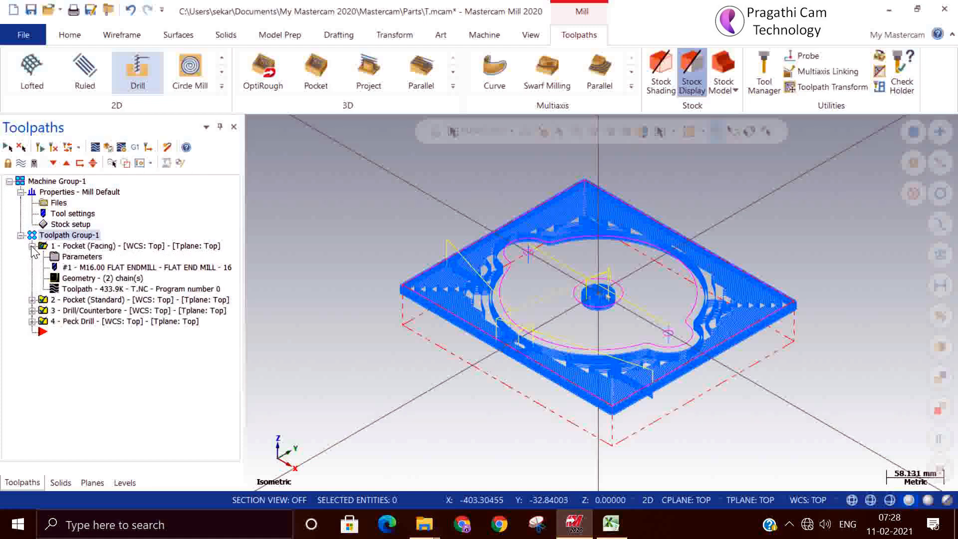
left_click(67, 258)
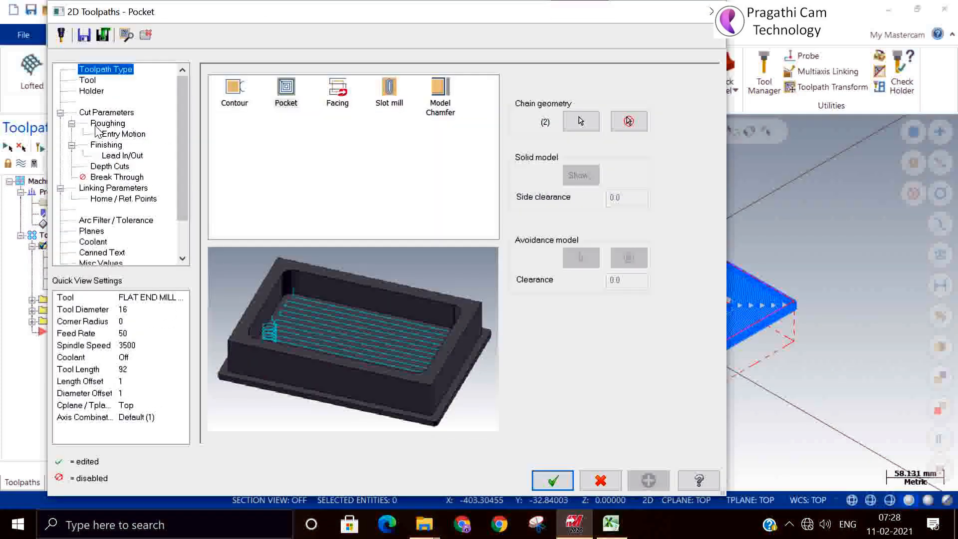
left_click(107, 167)
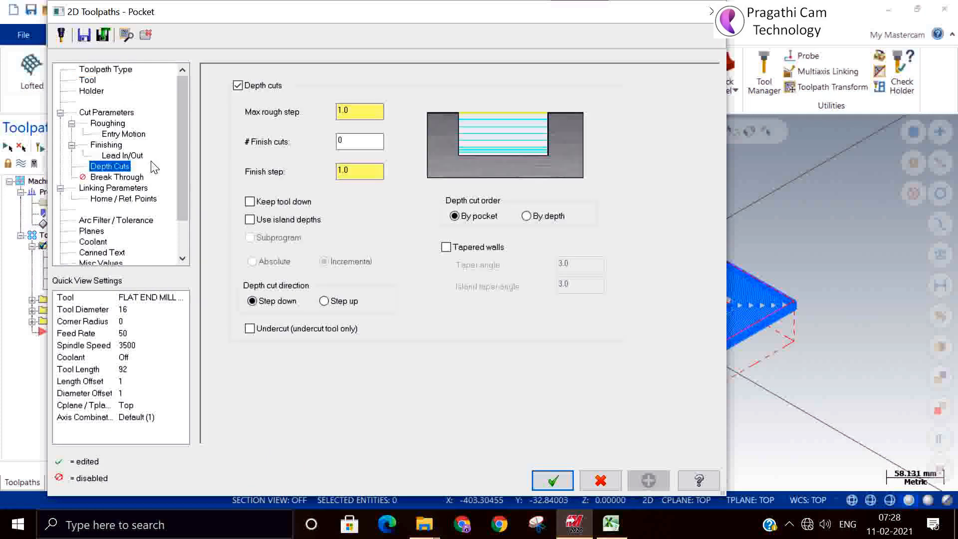
left_click(354, 107)
type("1")
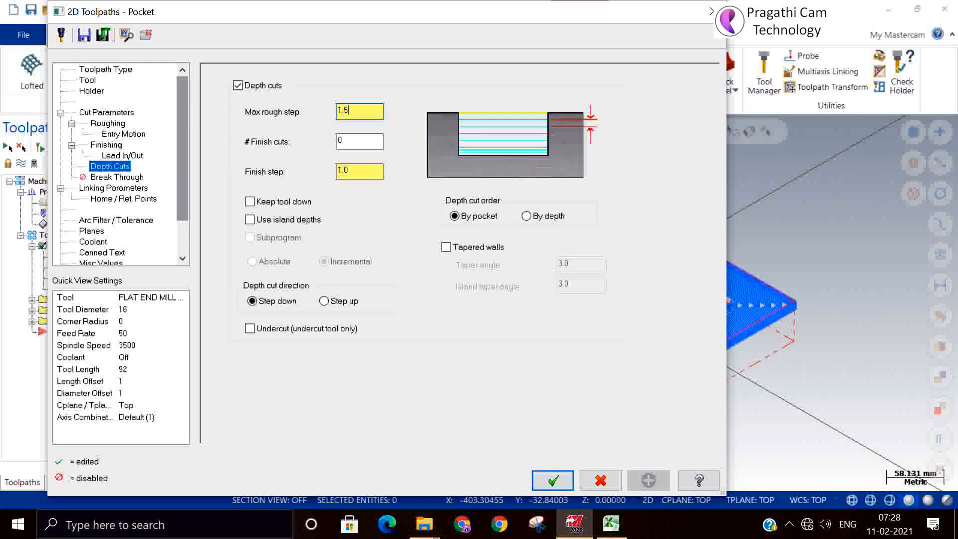
left_click(536, 475)
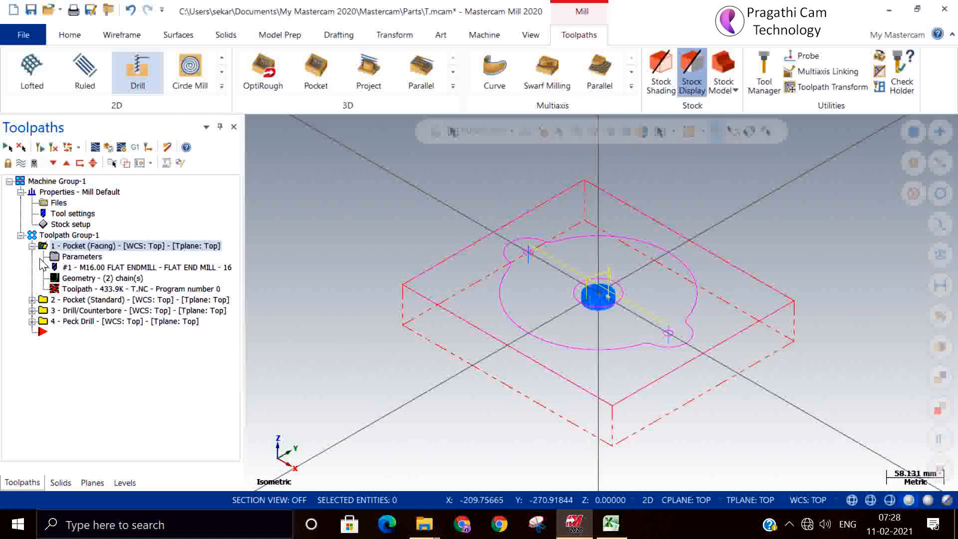
Regenerate the outdated Pocket (Facing) toolpath and collapse that operation in the toolpath tree.
left_click(21, 147)
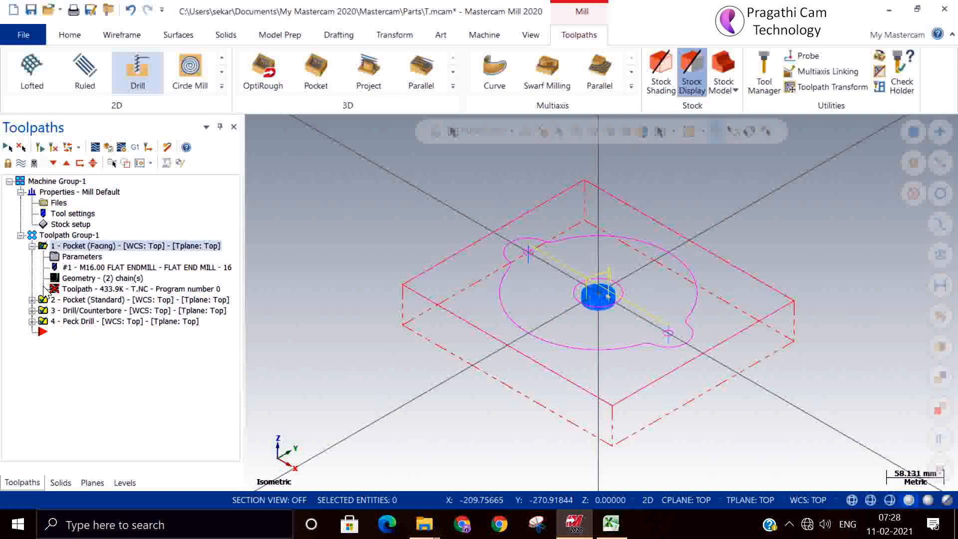
left_click(22, 147)
left_click(54, 147)
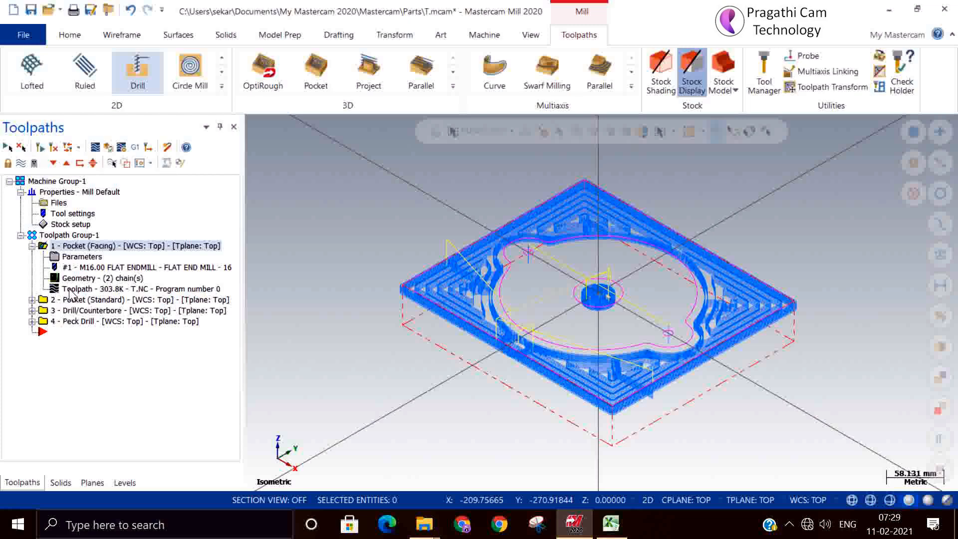
left_click(78, 146)
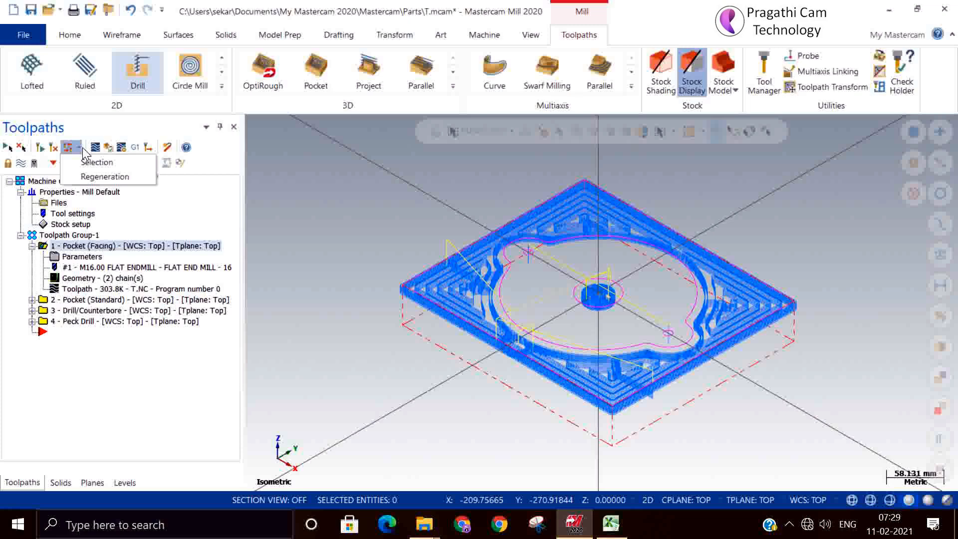
left_click(83, 148)
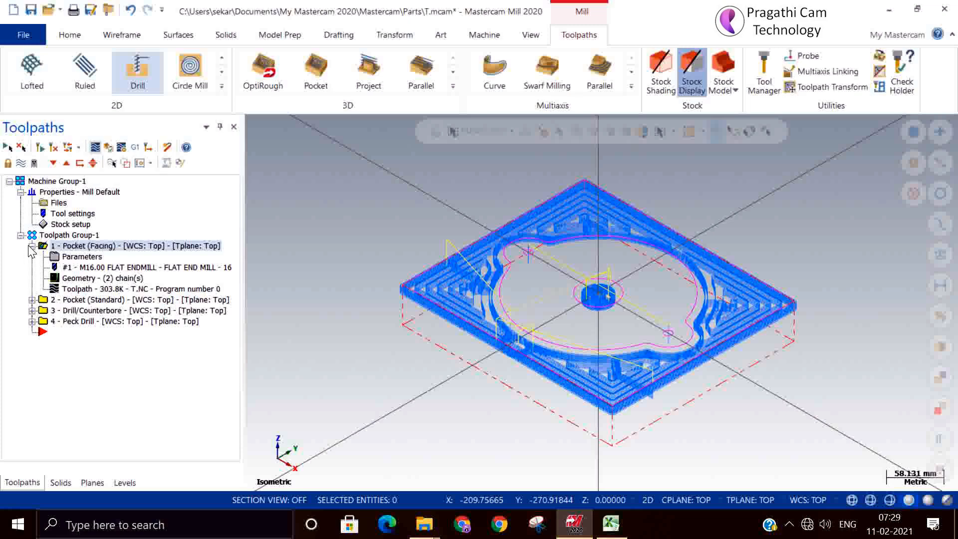
left_click(94, 162)
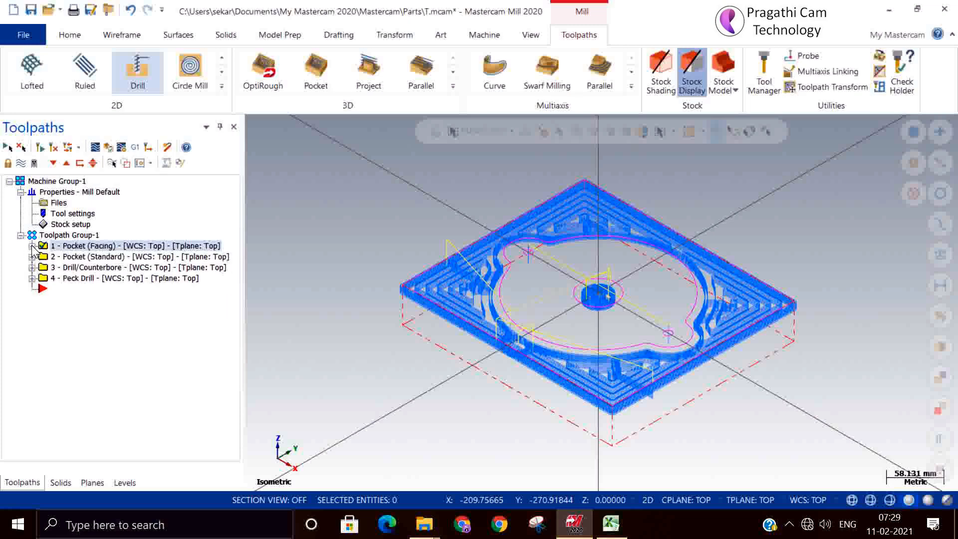
Backplot the Pocket (Facing) operation with quick verify off and examine its cycle time information.
left_click(95, 147)
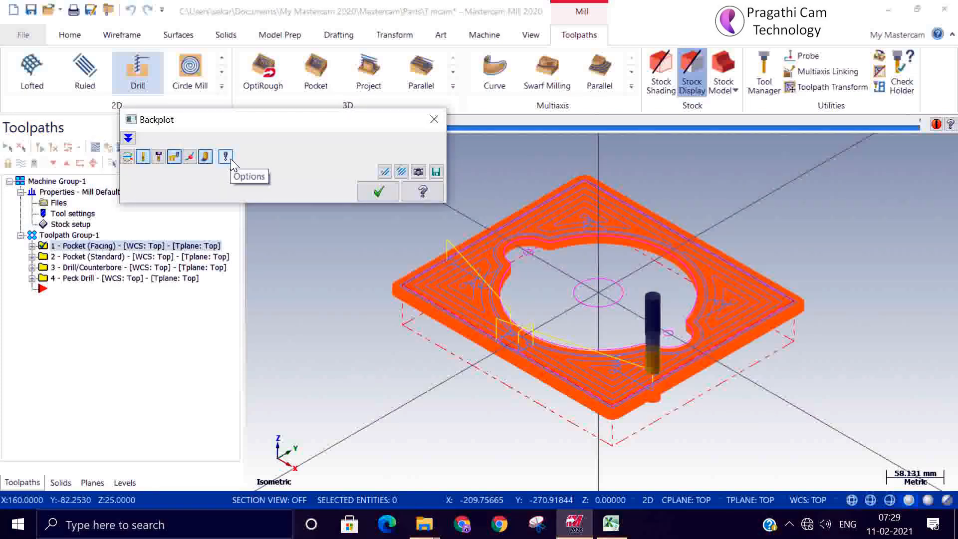
left_click(205, 157)
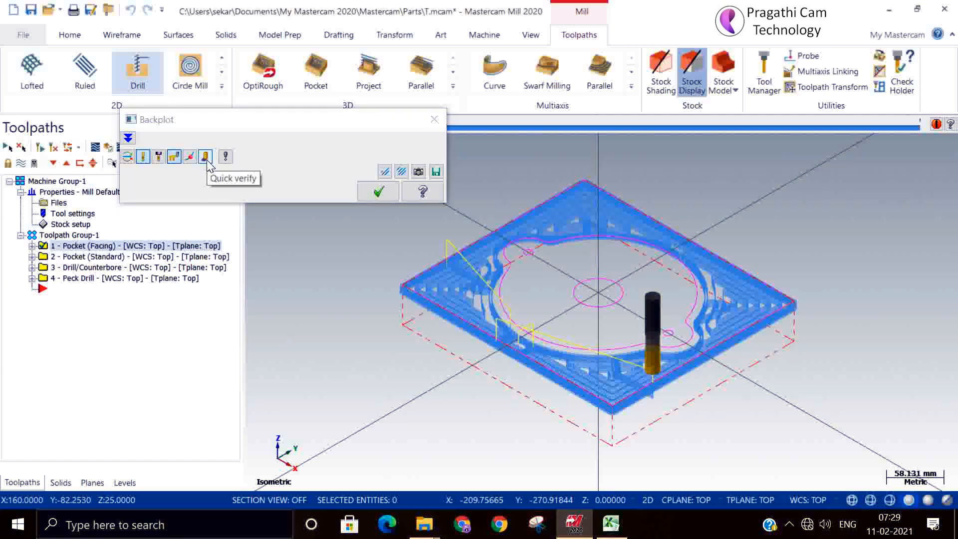
left_click(128, 138)
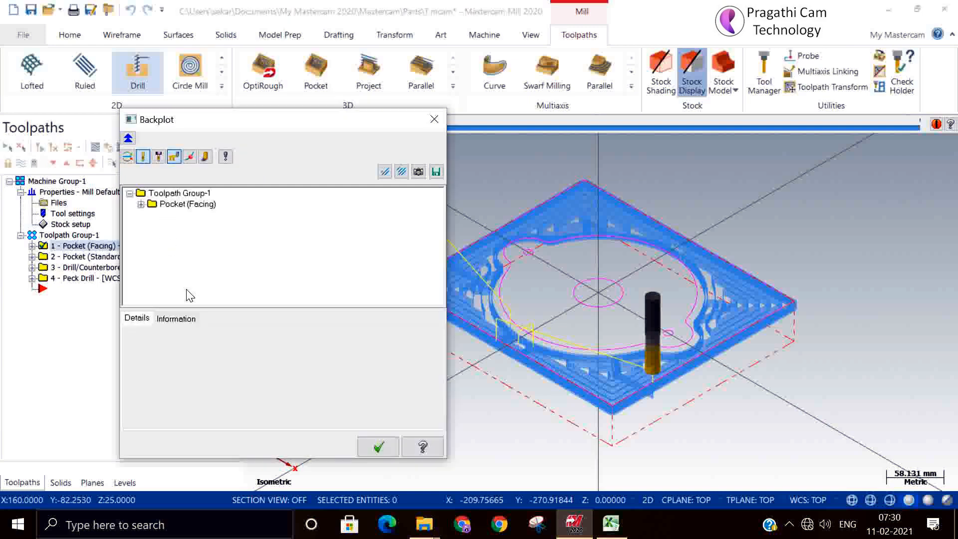
left_click(176, 318)
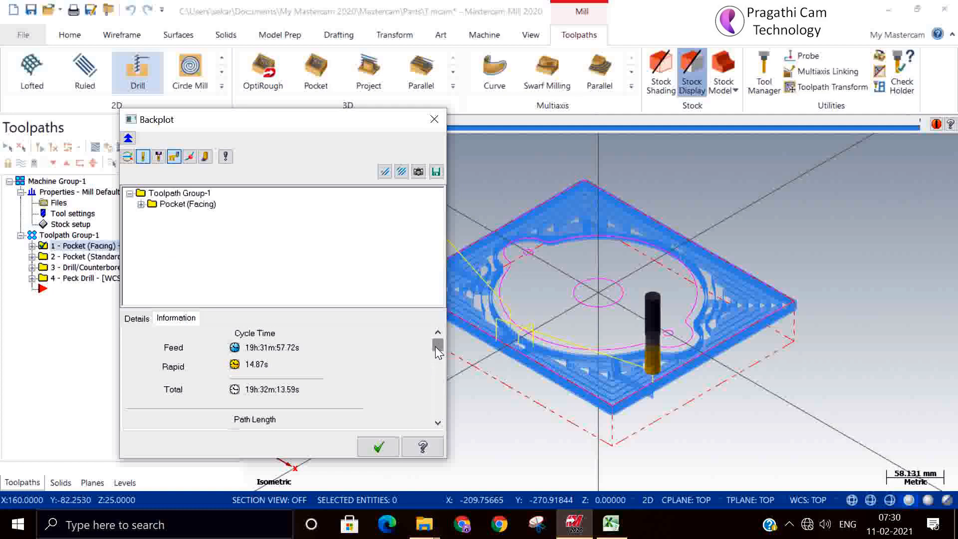
mouse_move(437, 352)
left_mouse_down()
mouse_move(438, 383)
mouse_move(437, 343)
left_mouse_up()
left_click(371, 454)
Set the 10 mm drill's feed rate in the Peck Drill operation to 500 and accept the parameters.
left_click(32, 279)
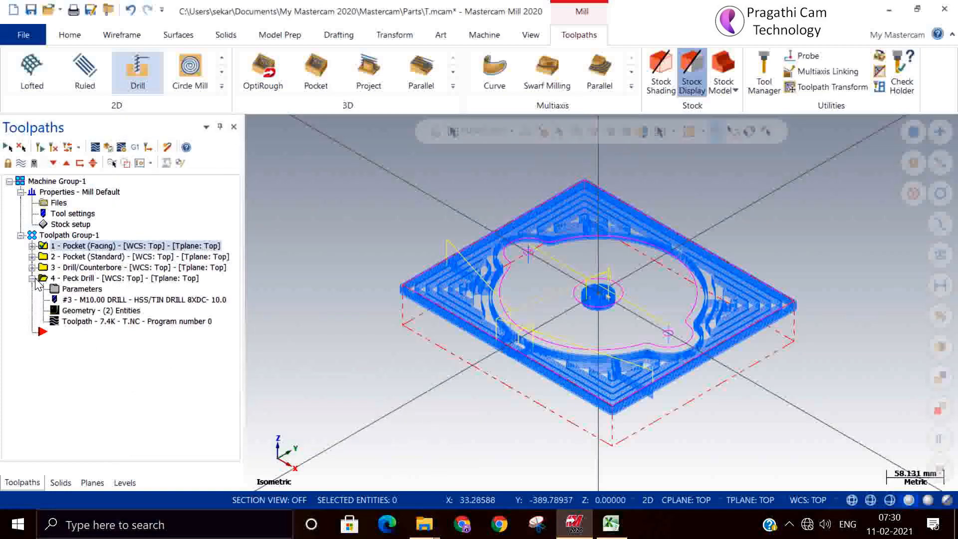
left_click(64, 289)
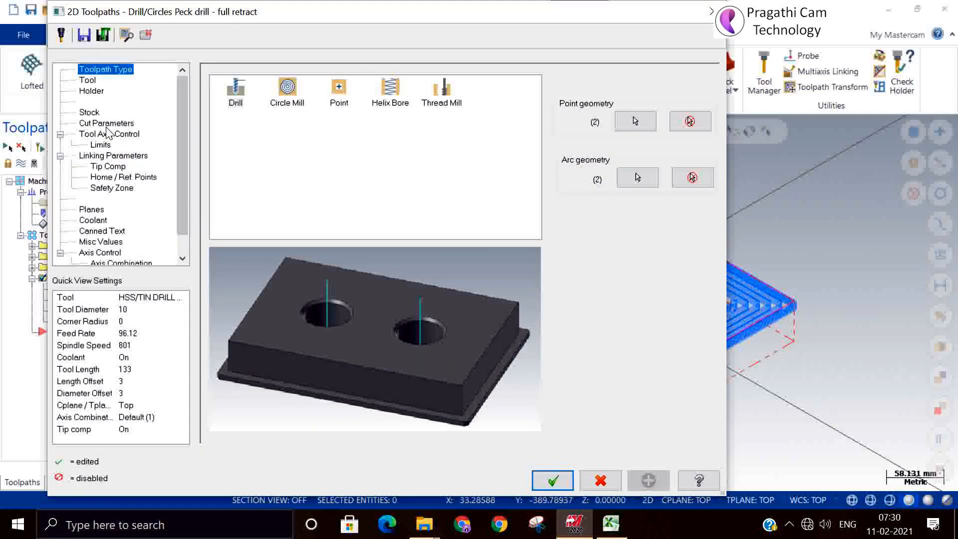
left_click(106, 126)
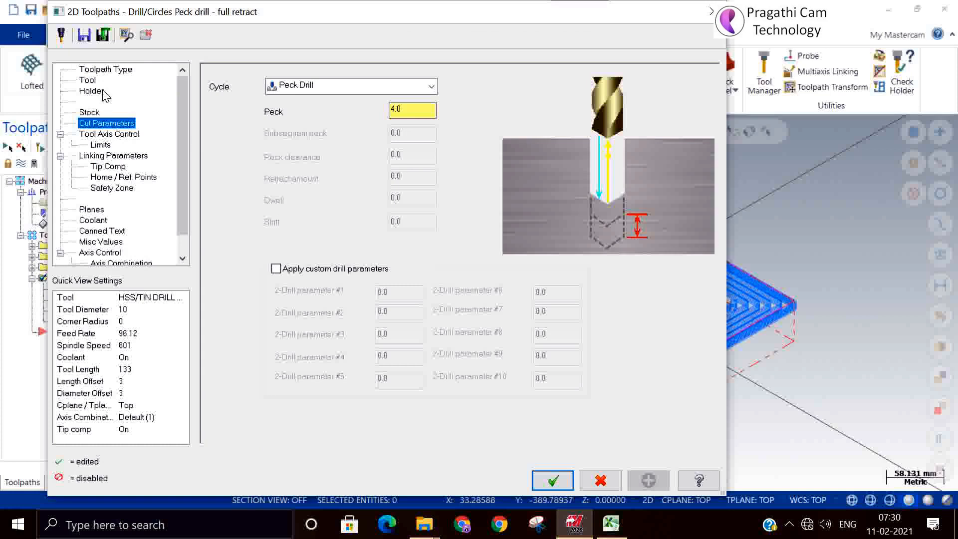
left_click(88, 80)
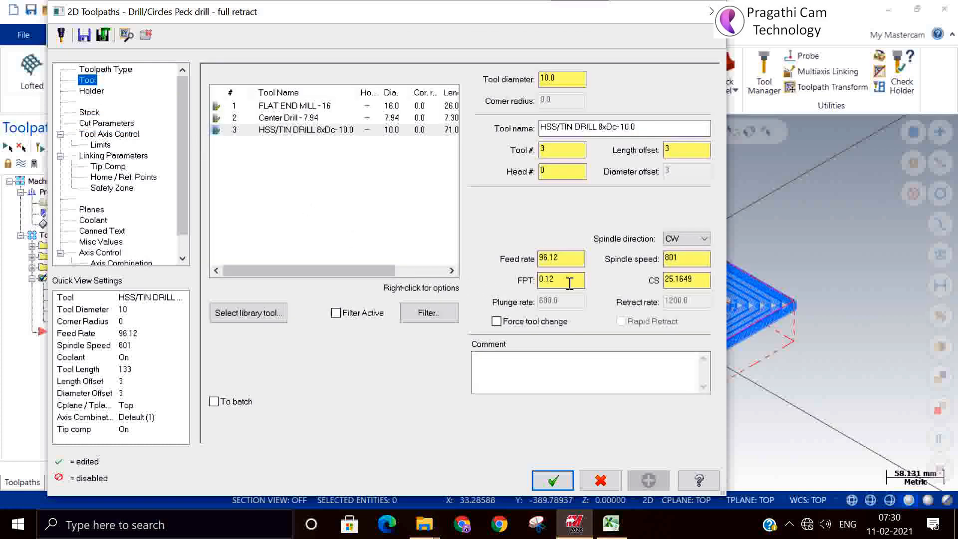
double_click(554, 279)
double_click(561, 258)
type("500")
key("Return")
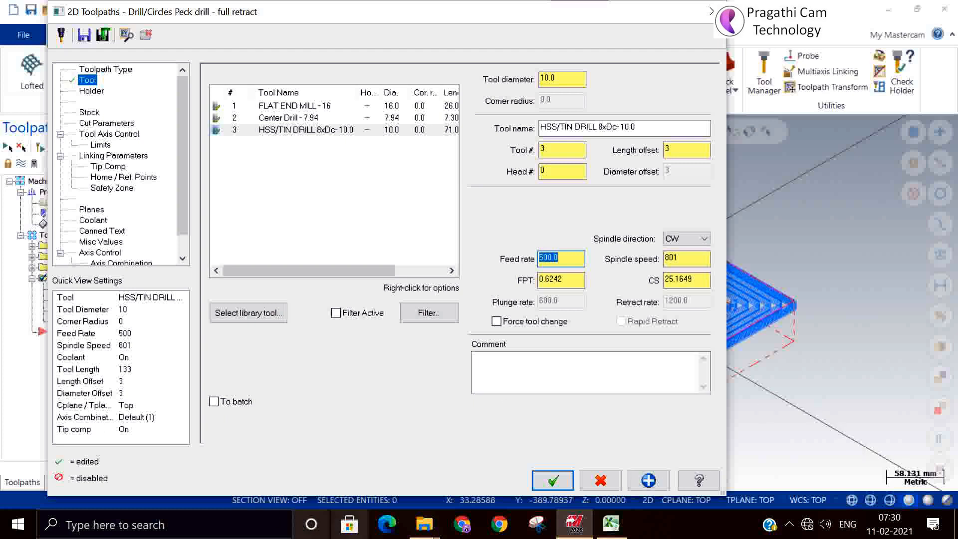
left_click(564, 486)
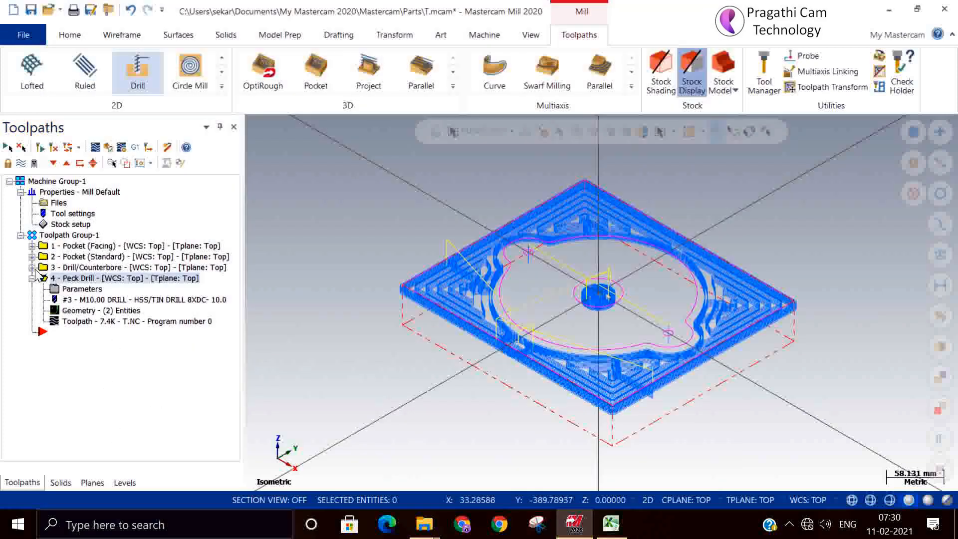
Set the center drill's feed rate in the Drill/Counterbore operation to 120 and accept the parameters.
left_click(32, 268)
left_click(80, 279)
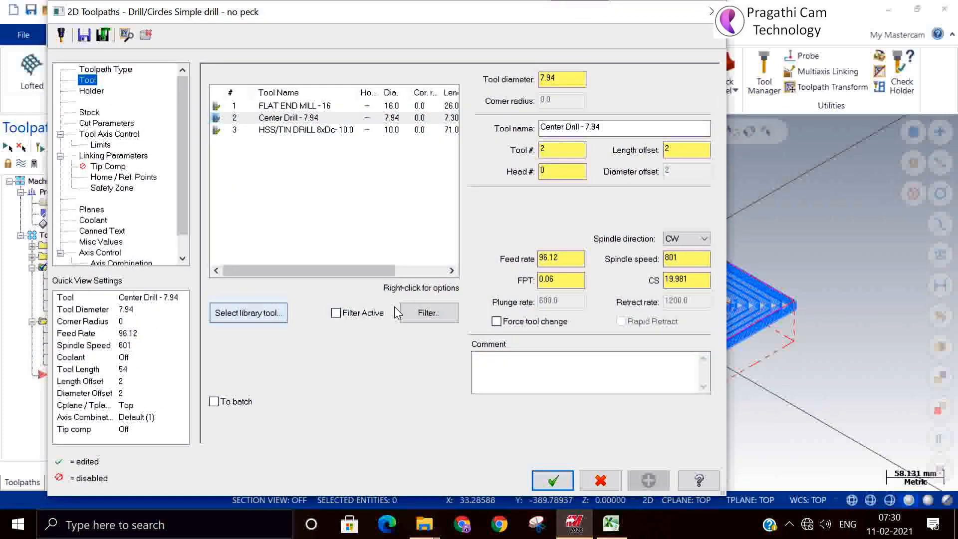
double_click(566, 260)
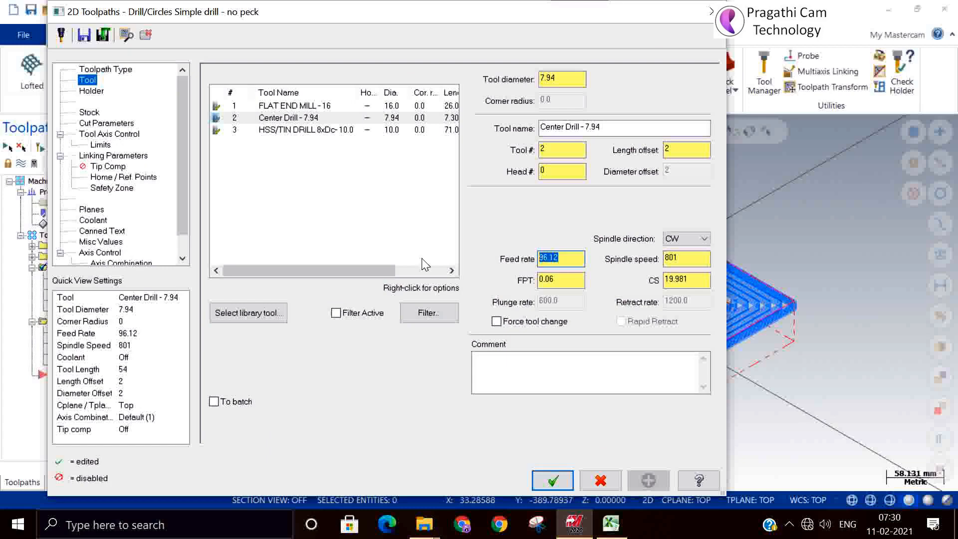
type("120")
left_click(553, 480)
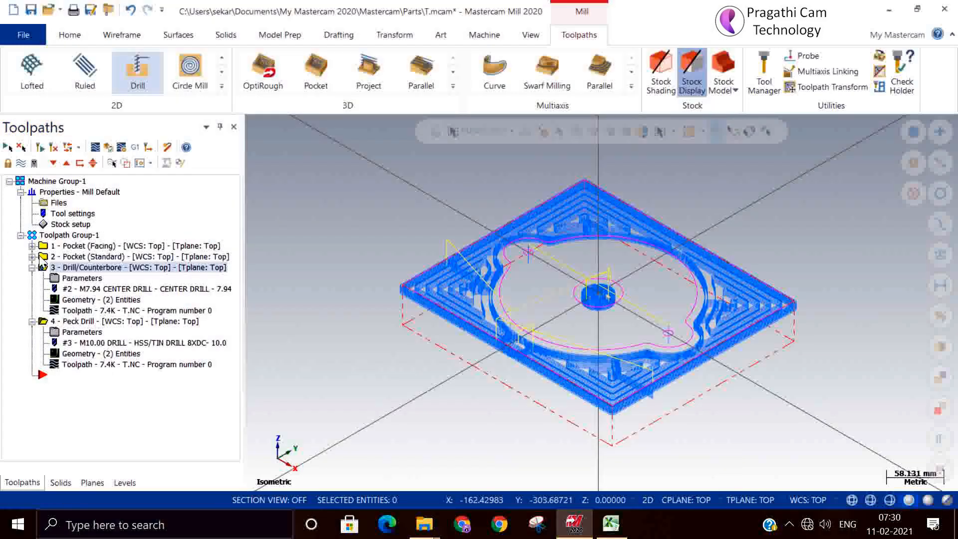
Set the 16 mm flat end mill's plunge rate in the Pocket (Standard) operation to 600.
left_click(32, 257)
left_click(80, 268)
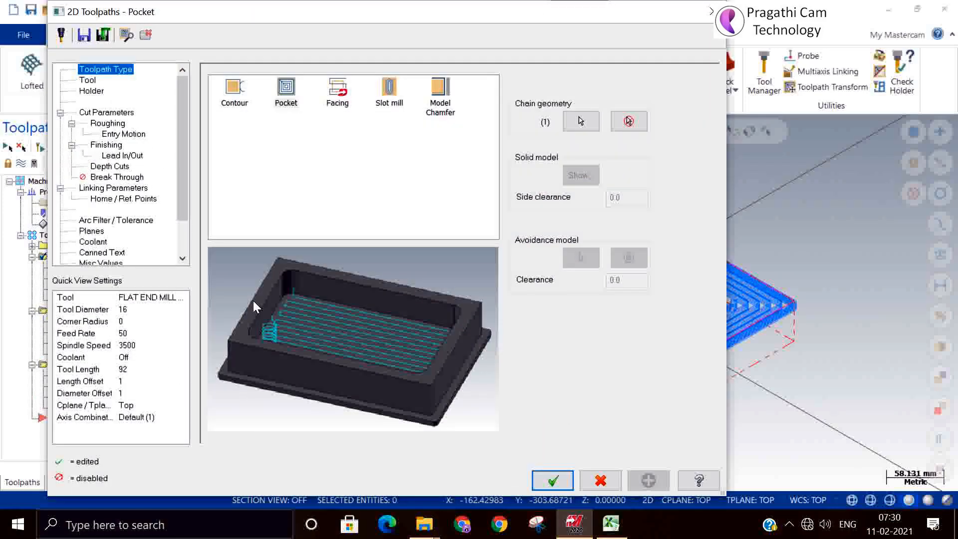
left_click(99, 114)
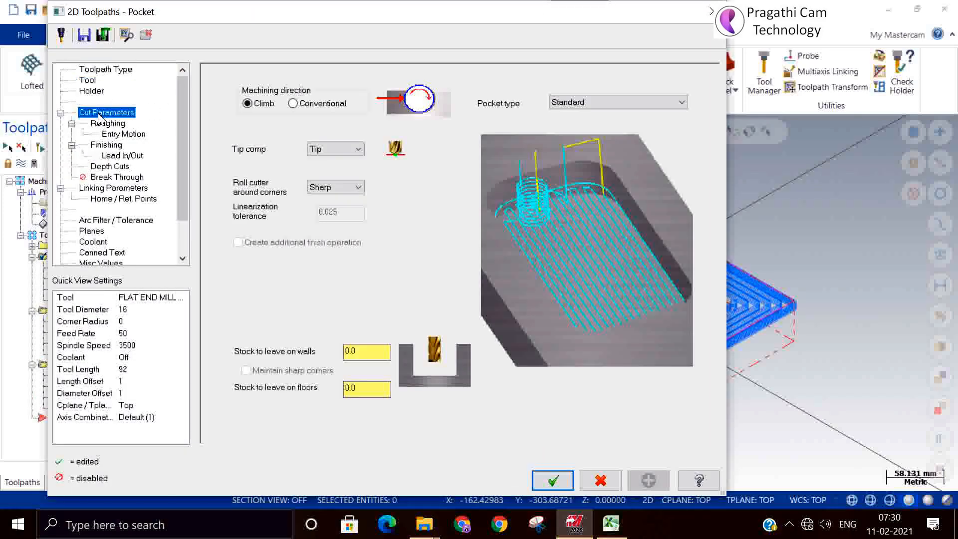
left_click(88, 80)
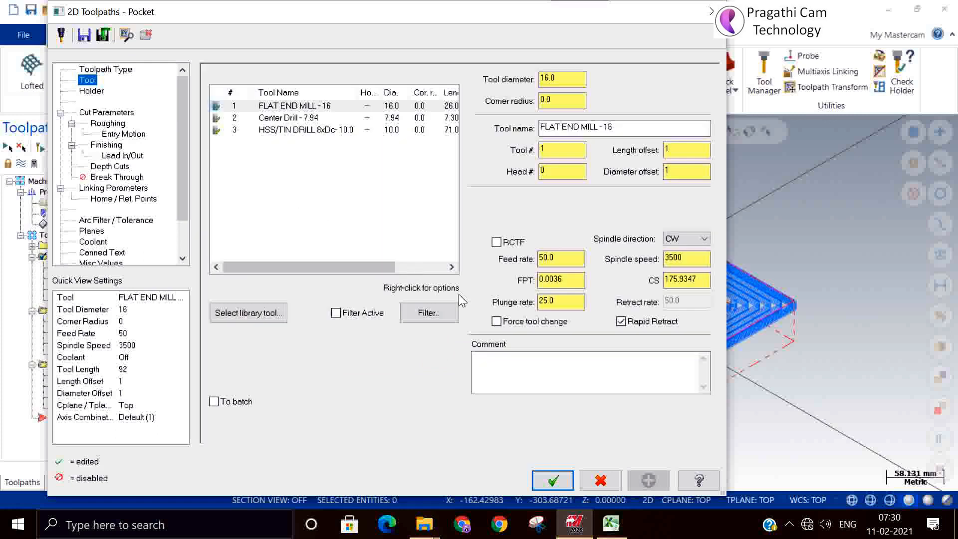
left_click_drag(555, 301, 527, 293)
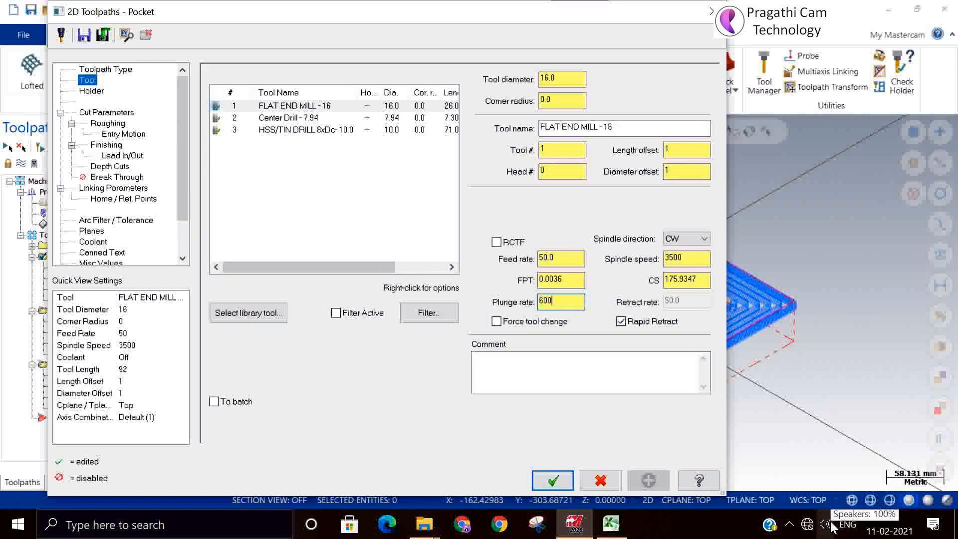
type("600")
key("shift+Tab")
key("shift+Tab")
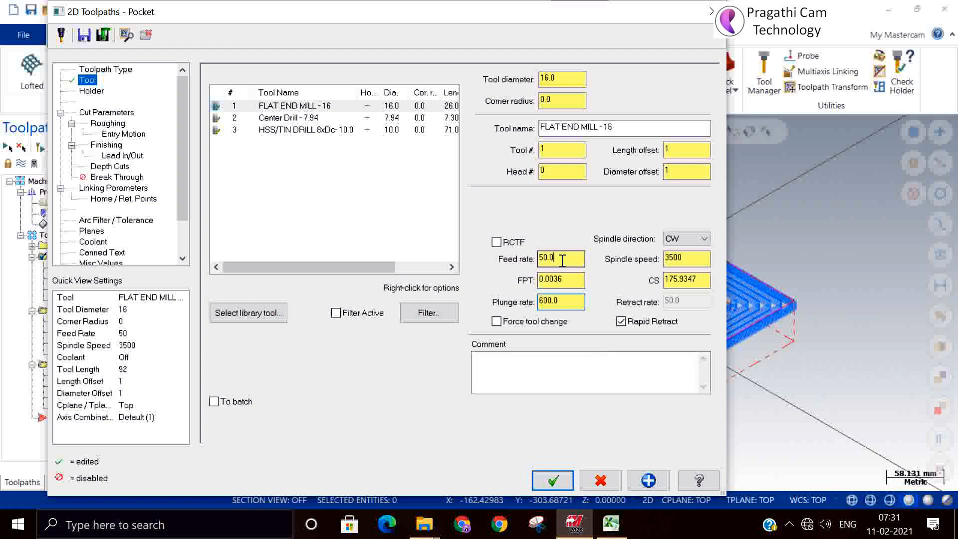
Set the standard pocket tool's feed per tooth to 0.1 and feed rate to 1400, and accept the parameters.
double_click(573, 279)
type("0.1")
double_click(544, 257)
type("1400")
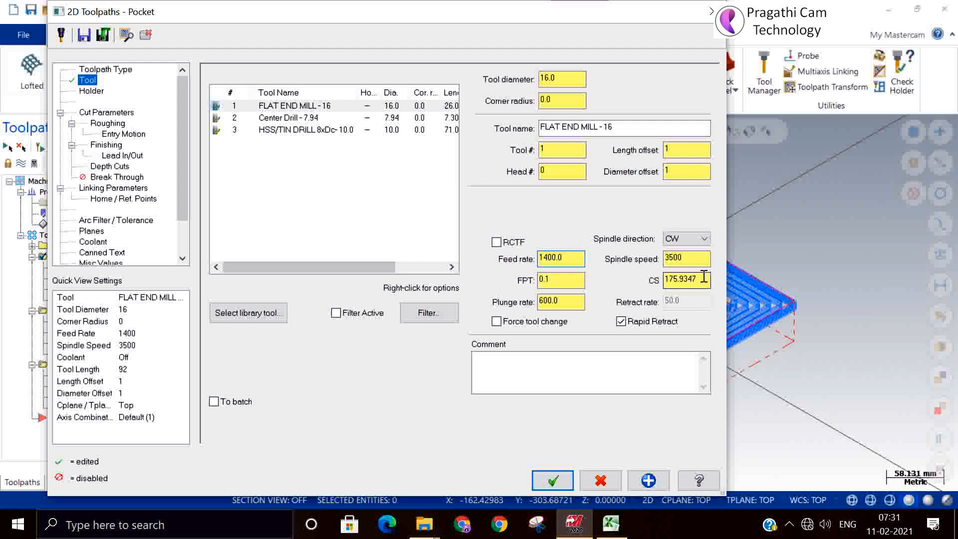
left_click(547, 480)
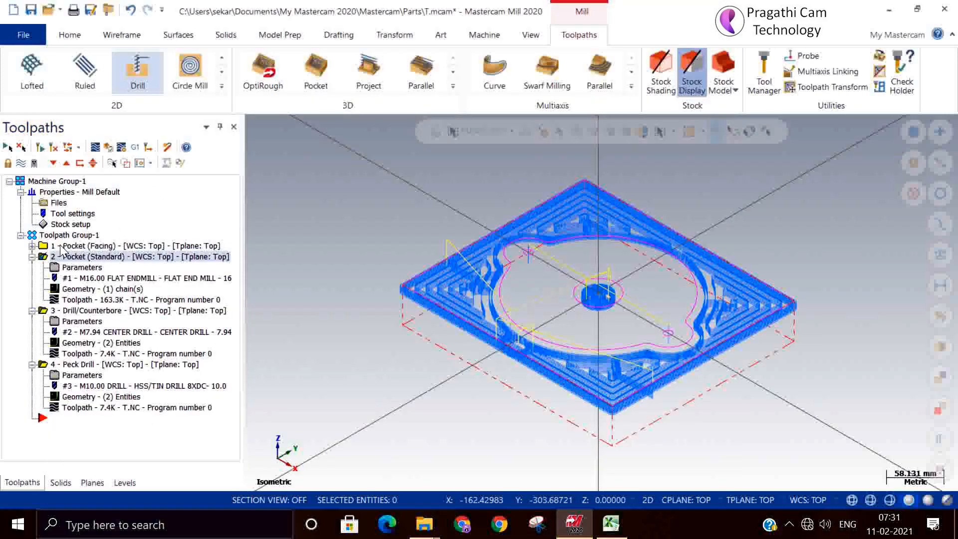
Set the Pocket (Facing) tool's plunge rate to 600 and feed per tooth to 0.1, and accept the parameters.
left_click(32, 246)
left_click(58, 257)
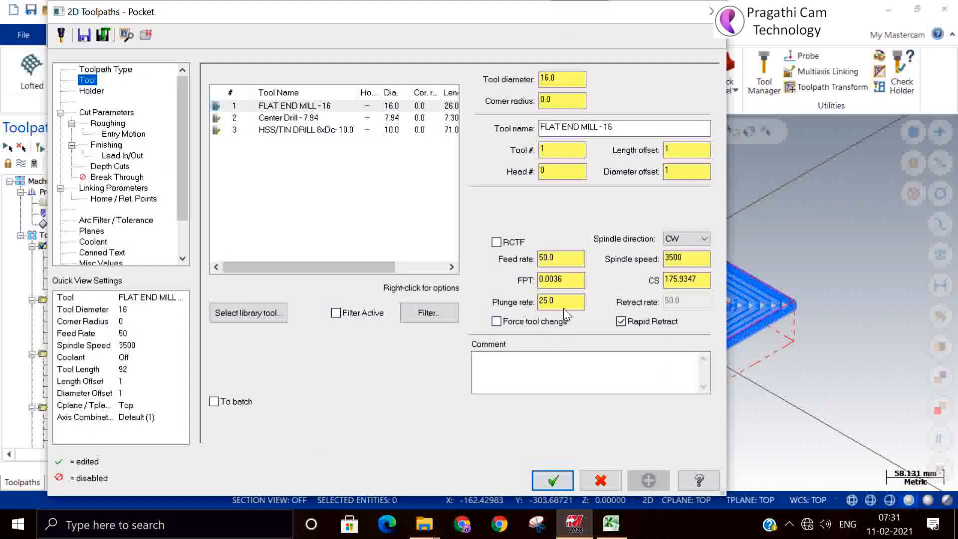
left_click(563, 303)
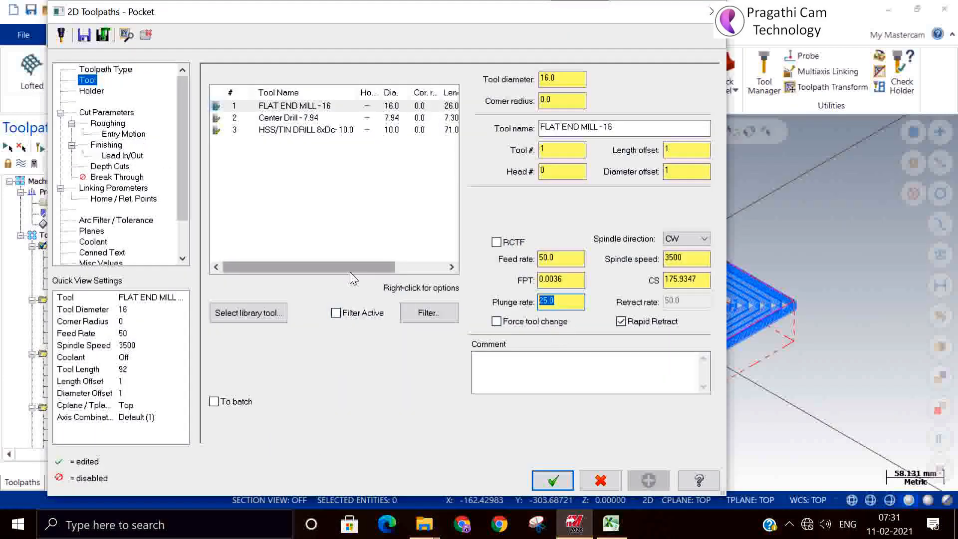
type("600")
left_click(554, 278)
type("0.1")
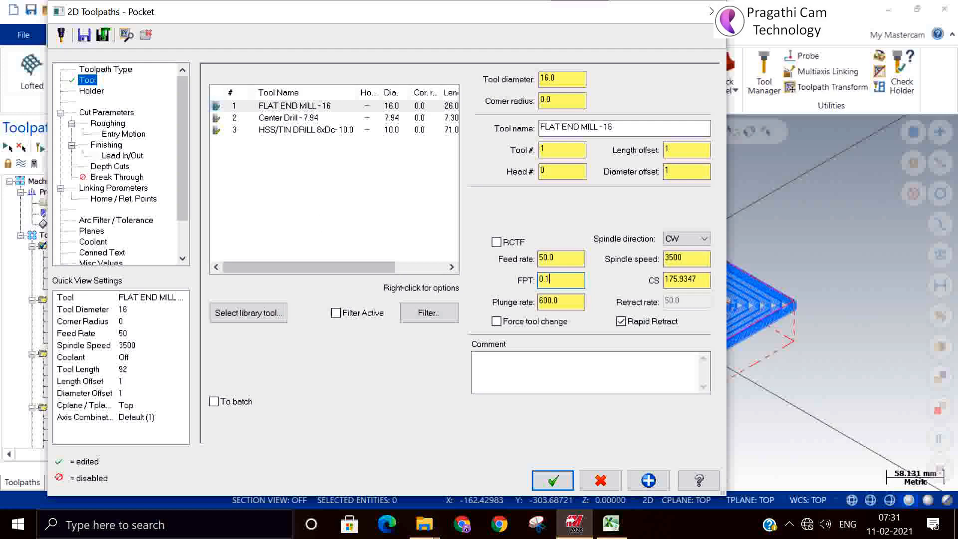
left_click(554, 480)
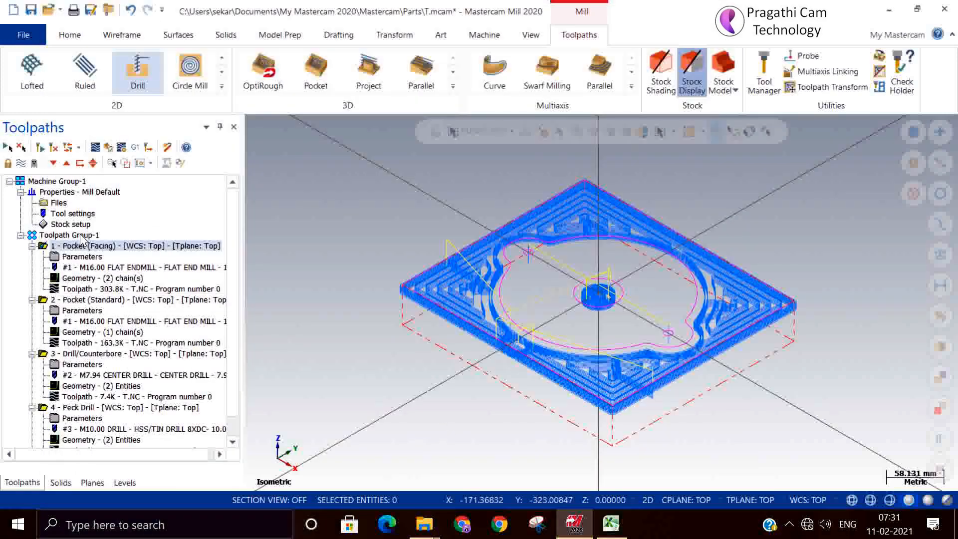
Backplot the Pocket (Facing) operation and check its cycle time information, then close the backplot.
left_click(97, 149)
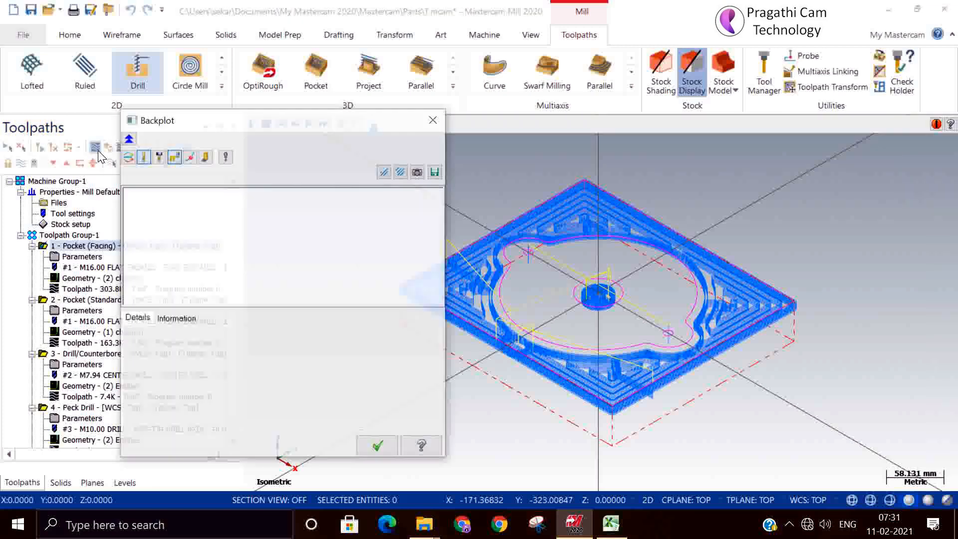
left_click(175, 318)
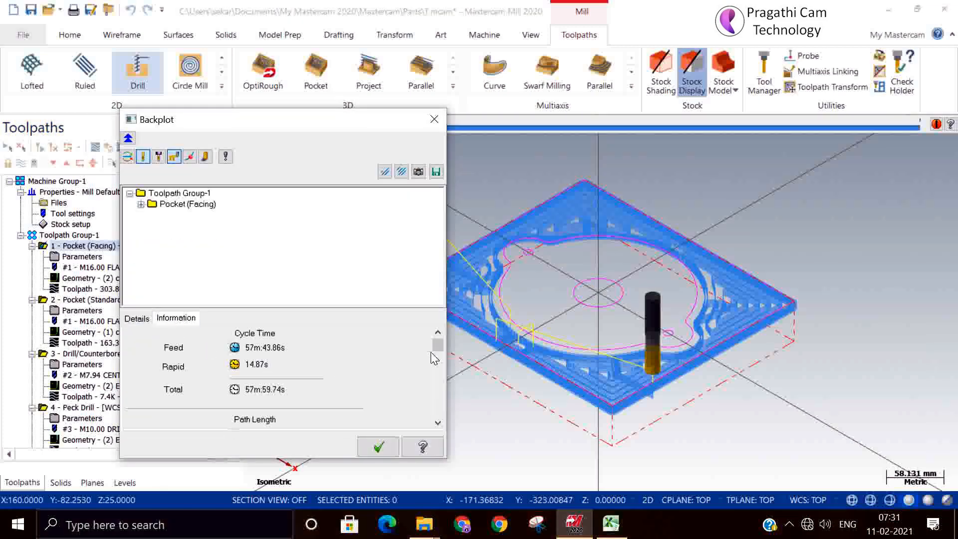
left_click_drag(437, 344, 434, 310)
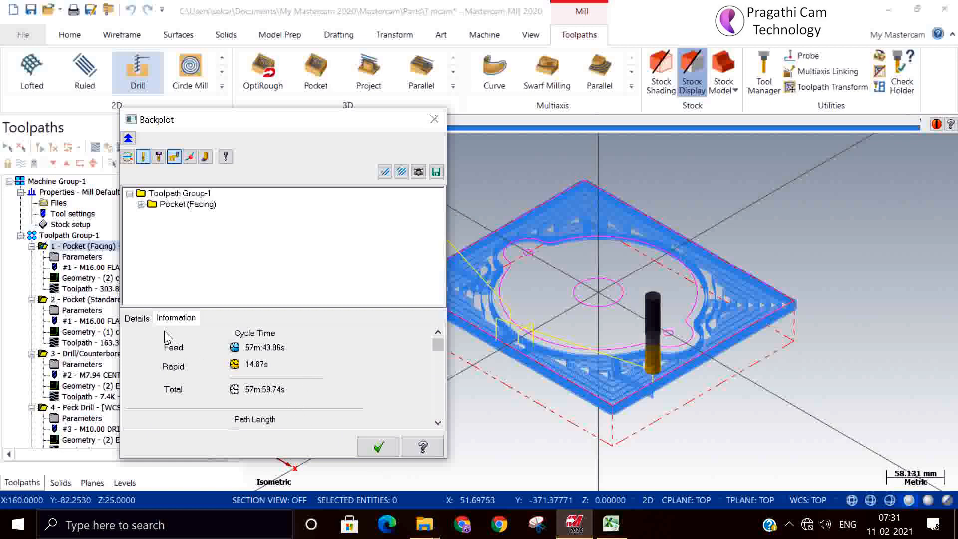
left_click(392, 445)
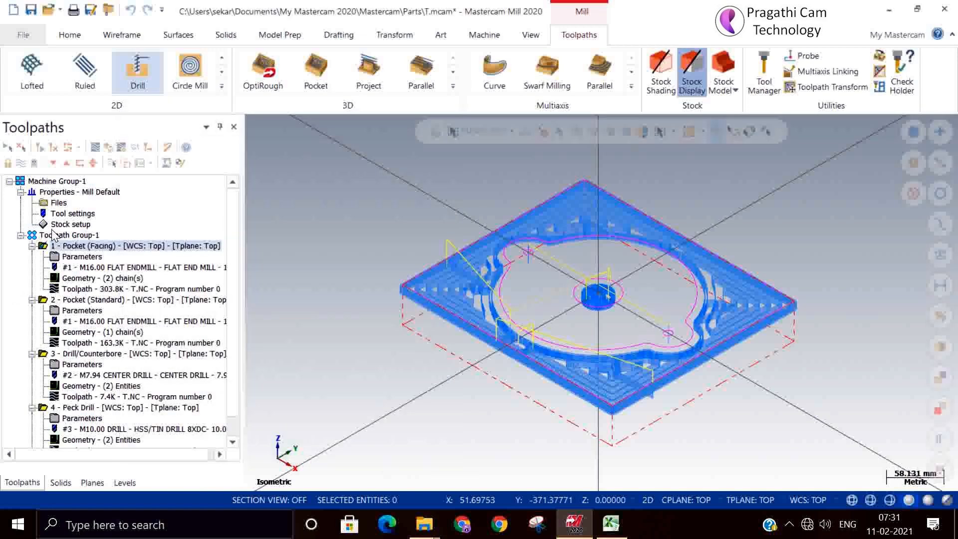
Backplot all operations in Toolpath Group-1 and check their combined cycle time information.
left_click(67, 235)
left_click(87, 162)
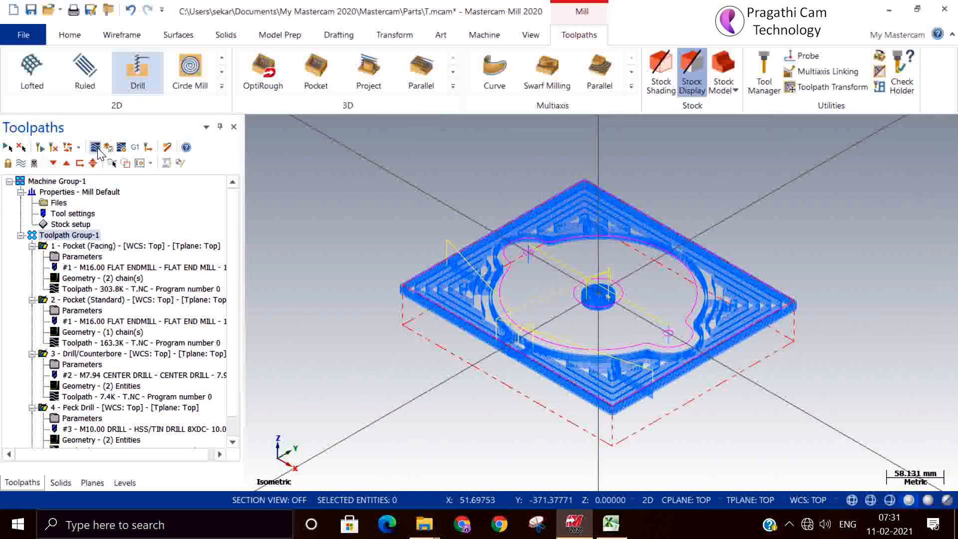
left_click(176, 318)
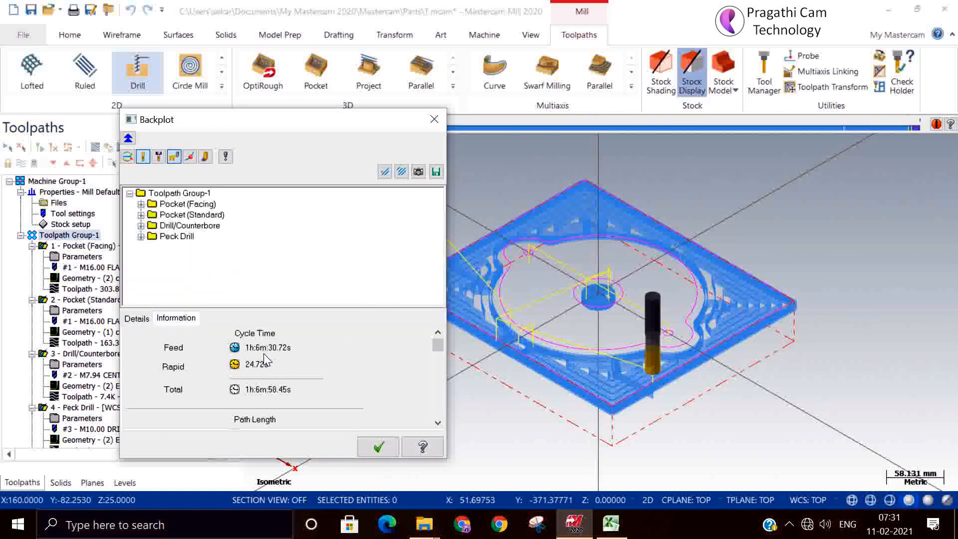
left_click_drag(441, 348, 448, 317)
Turn on the holder display in the backplot and toggle the tool display off and back on.
left_click(144, 158)
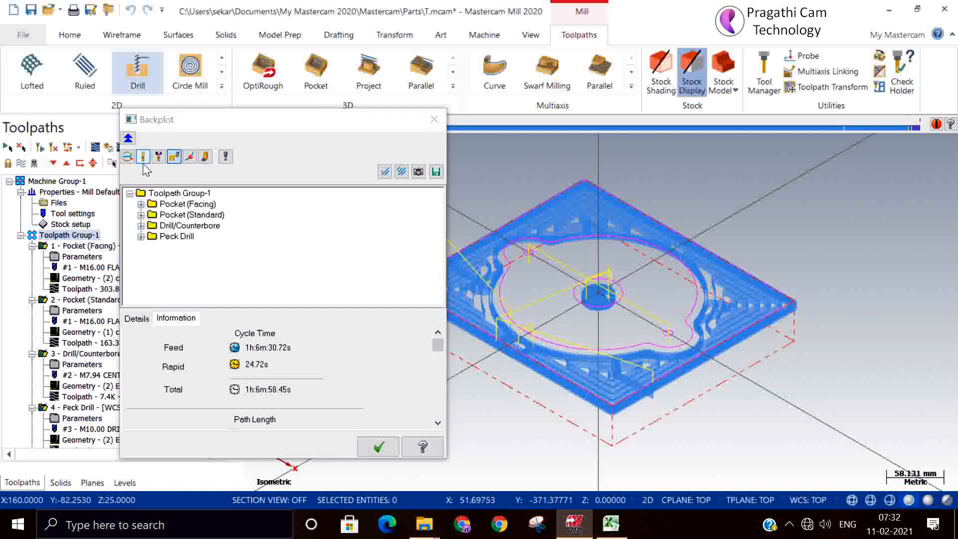
left_click(145, 158)
left_click(158, 157)
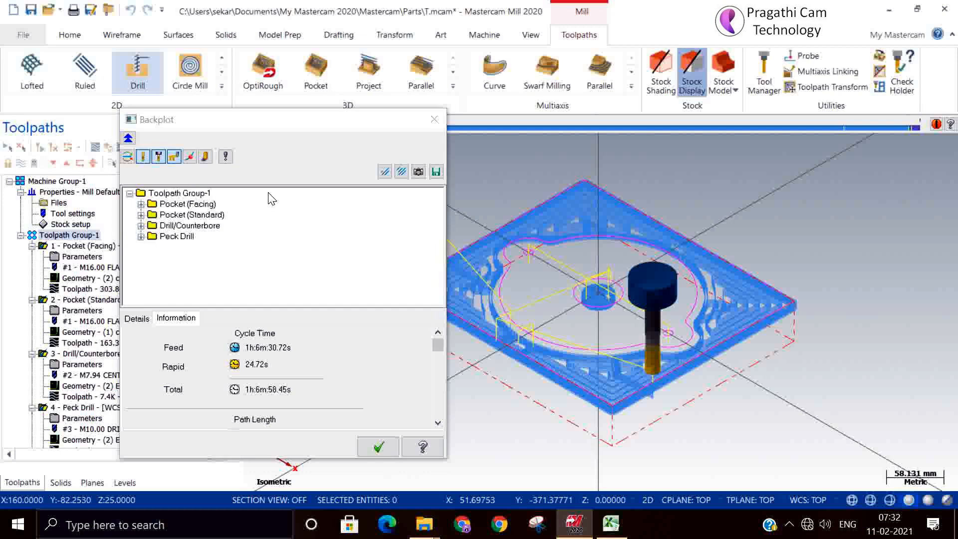
left_click(142, 159)
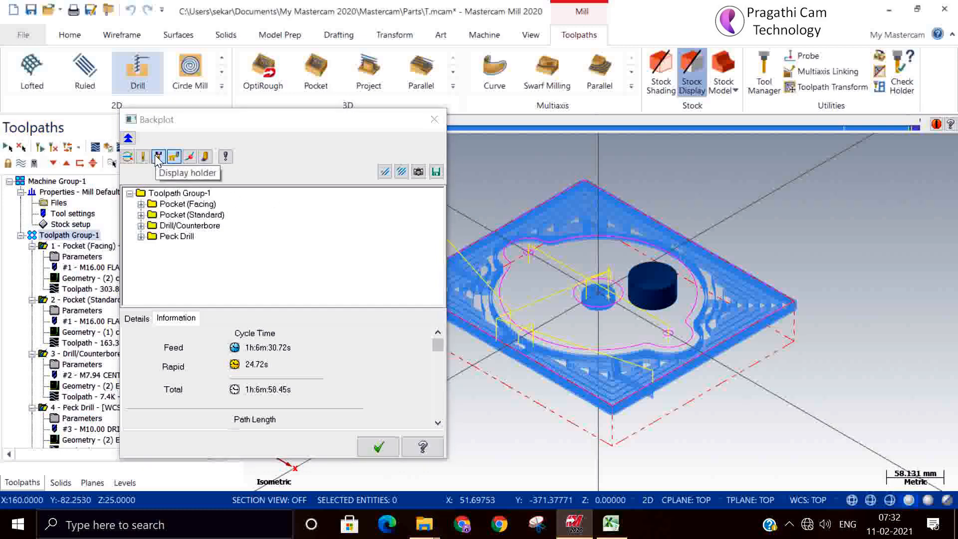
left_click(143, 158)
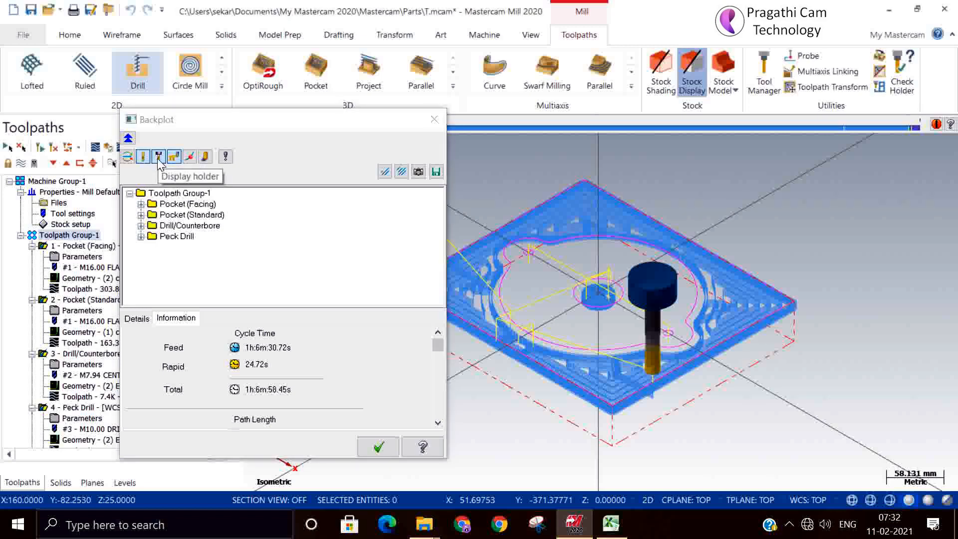
Toggle the backplot's color codes and rapid moves to compare the toolpath display, leaving rapid moves shown.
left_click(127, 156)
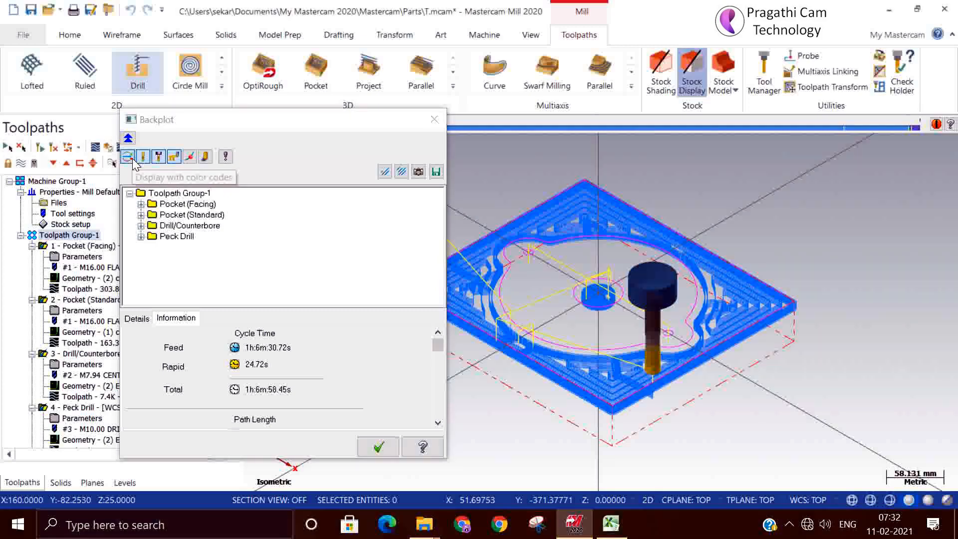
left_click(132, 160)
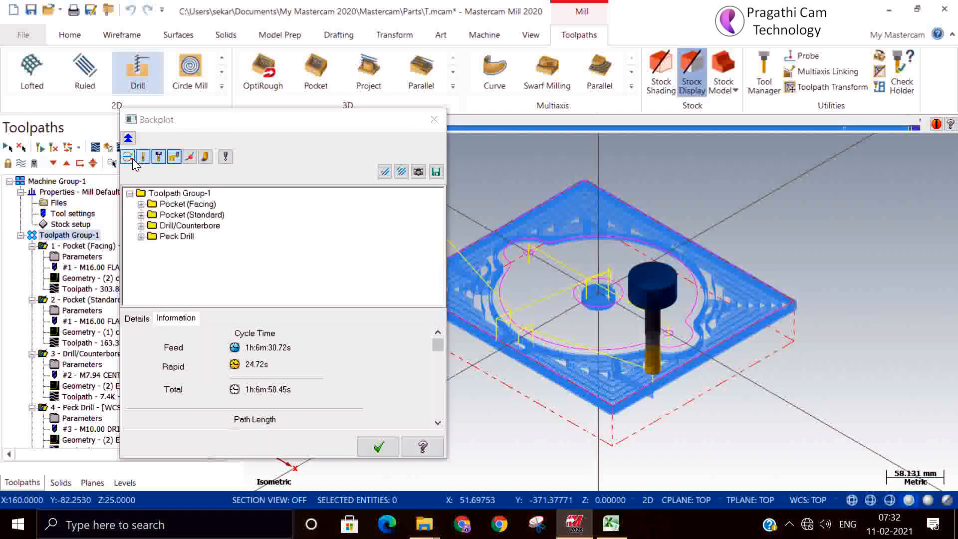
left_click(178, 158)
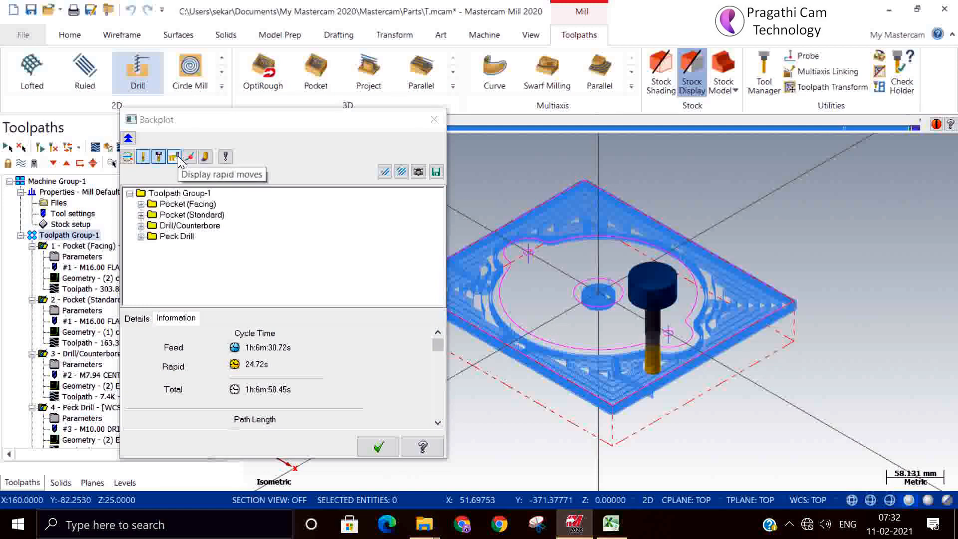
left_click(178, 158)
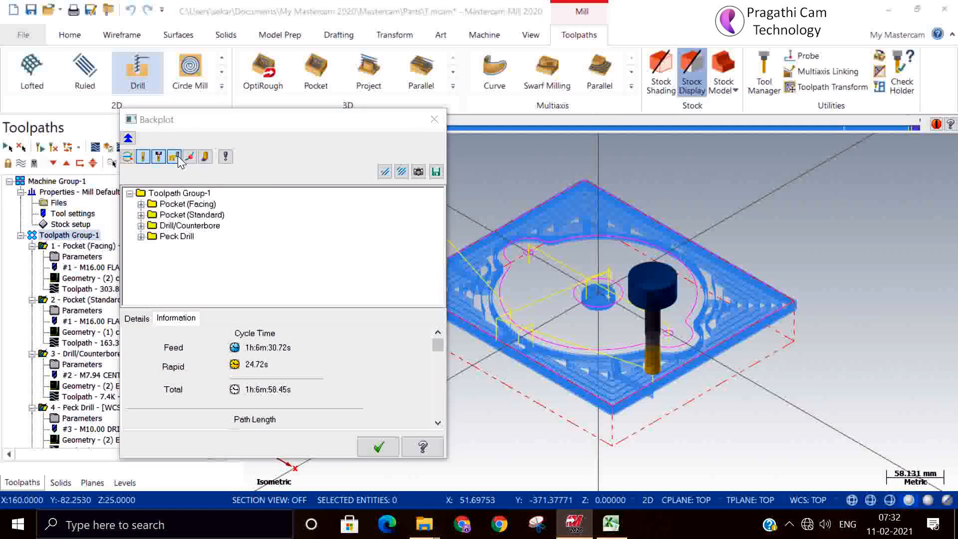
left_click(178, 158)
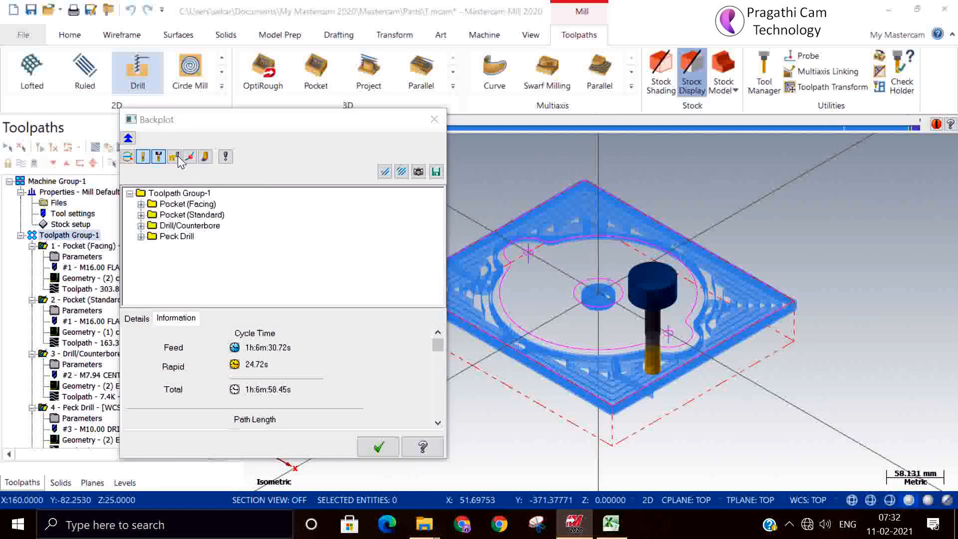
left_click(178, 159)
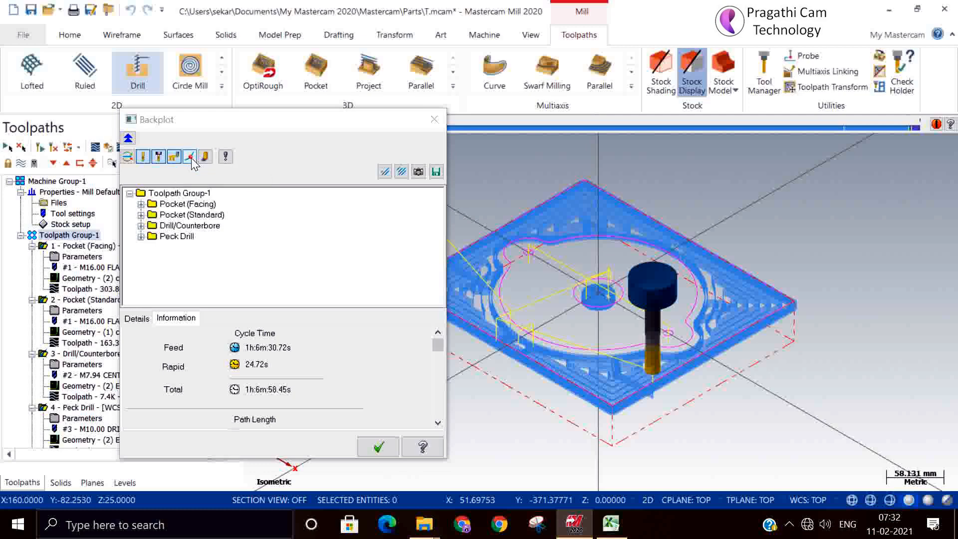
Display the backplot's endpoints, examine the helical entry moves up close, and hide the endpoints again.
left_click(191, 157)
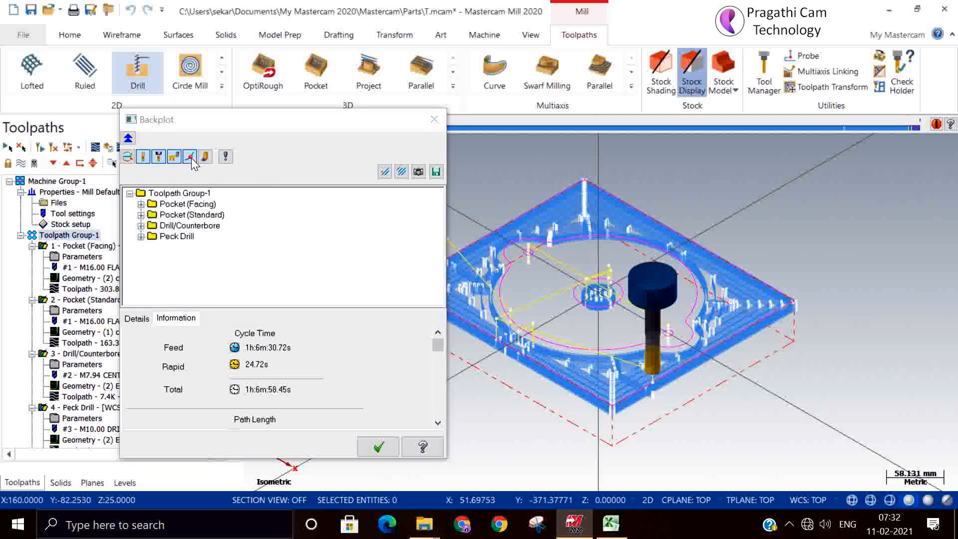
scroll(517, 202, "up", 6)
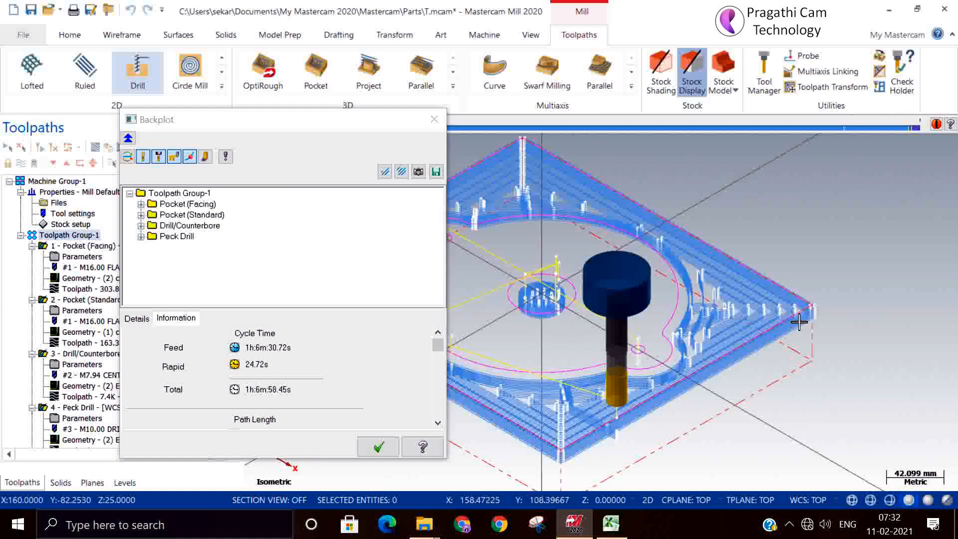
scroll(760, 317, "up", 10)
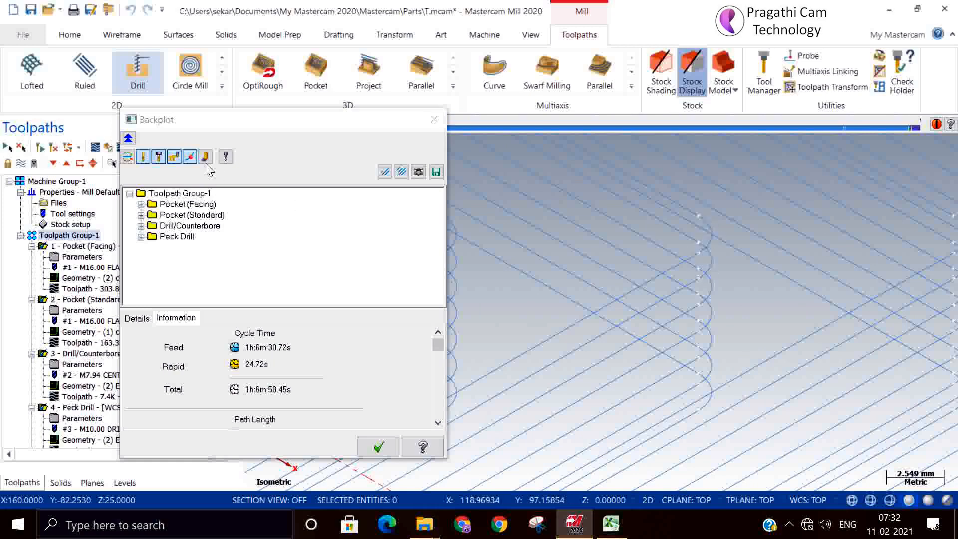
left_click(189, 157)
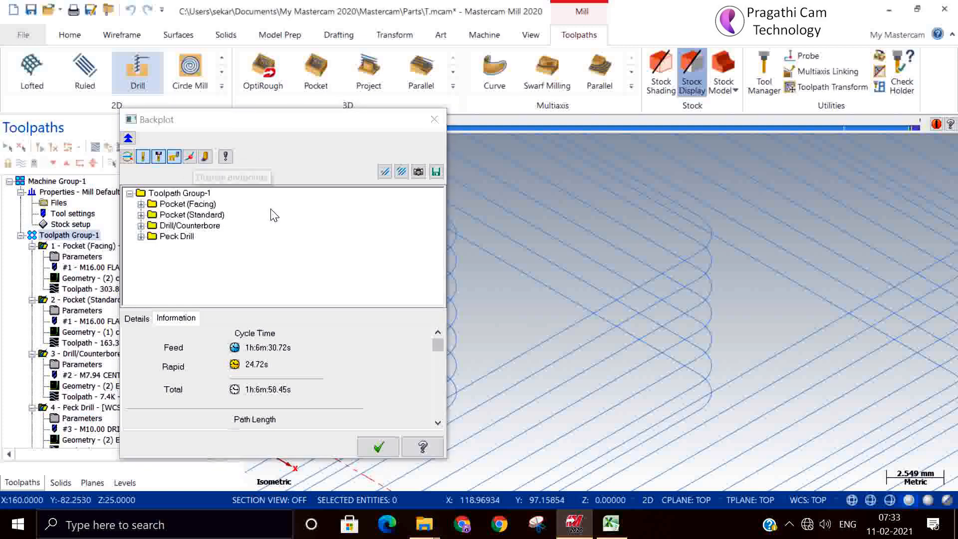
Turn on quick verify shading in the backplot and examine the area swept by the tools over the whole plate.
left_click(204, 157)
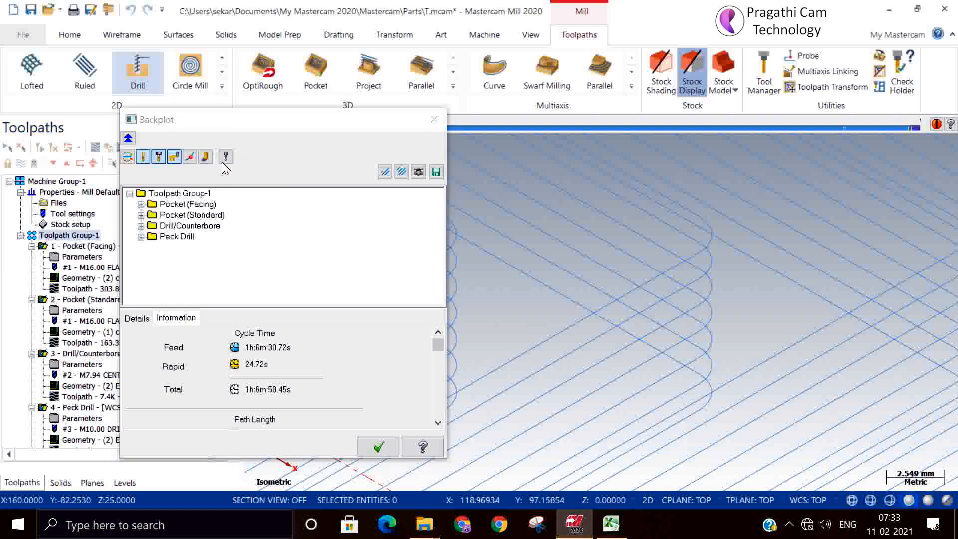
scroll(639, 331, "down", 8)
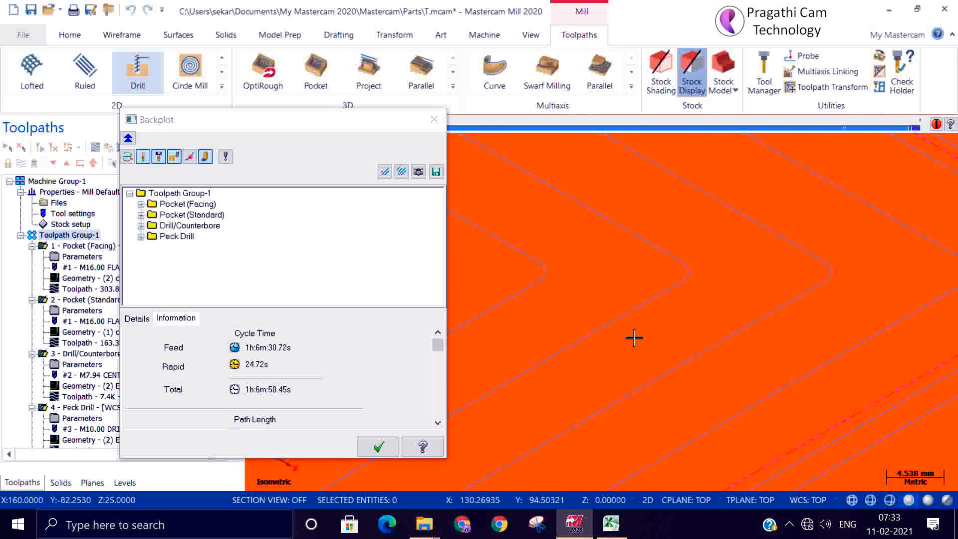
scroll(646, 327, "down", 10)
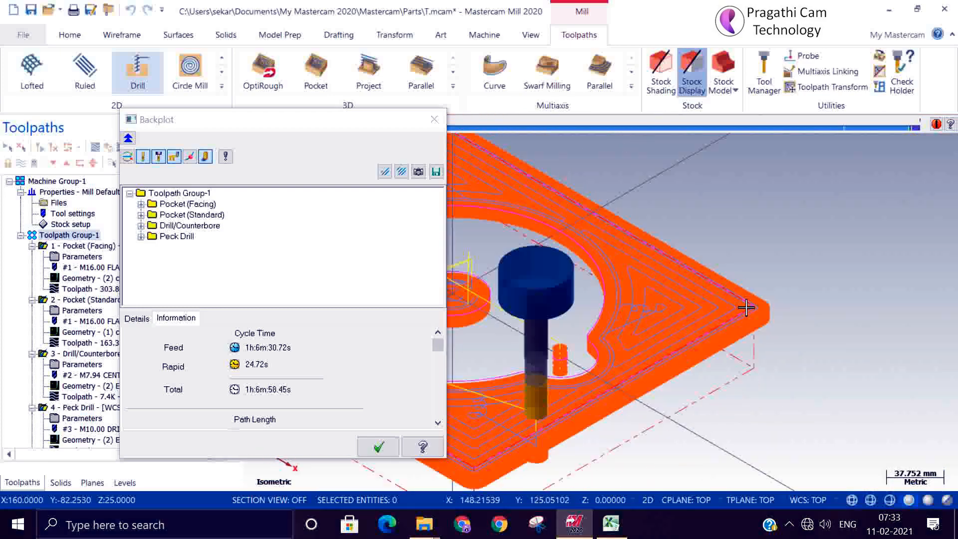
scroll(746, 307, "down", 1)
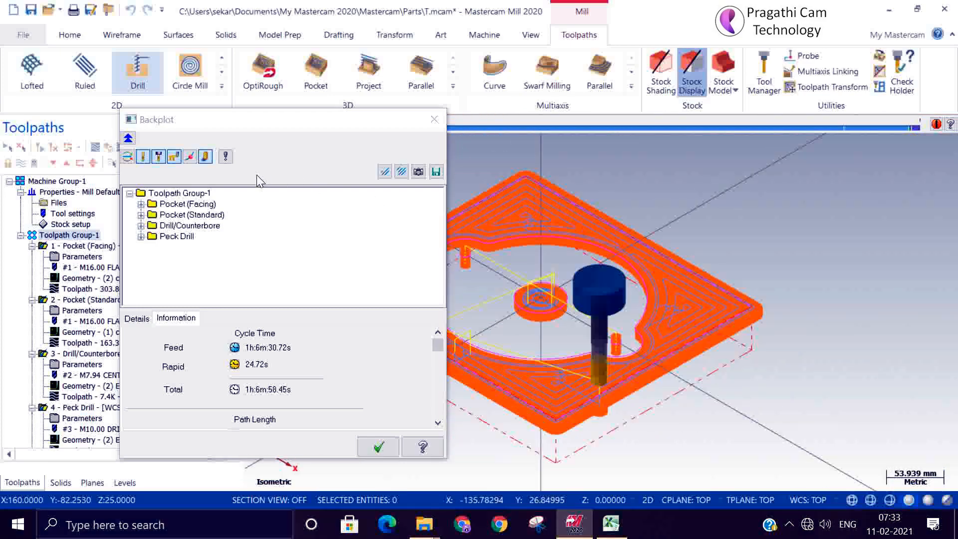
Review the Backplot Options settings and their help page, and close both without changing anything.
left_click(225, 157)
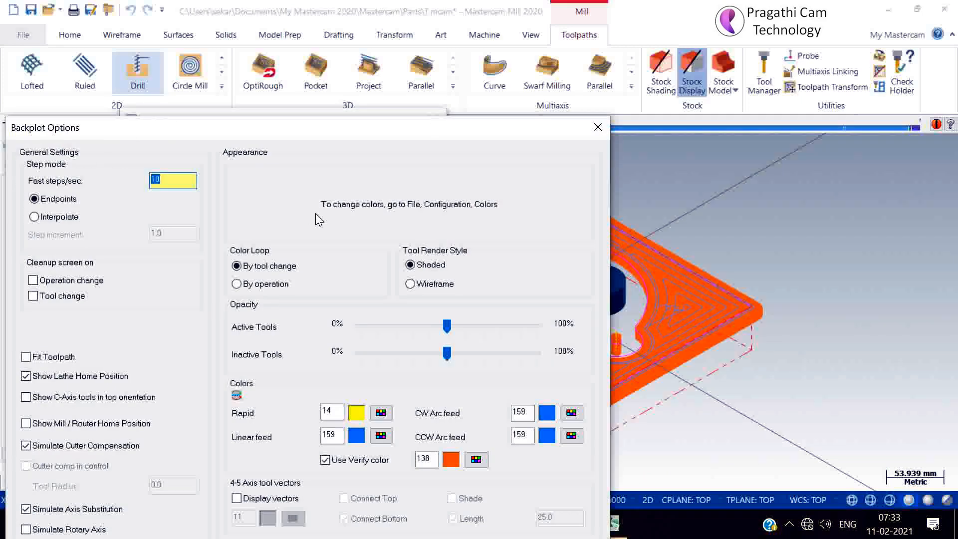
left_click_drag(367, 130, 473, 32)
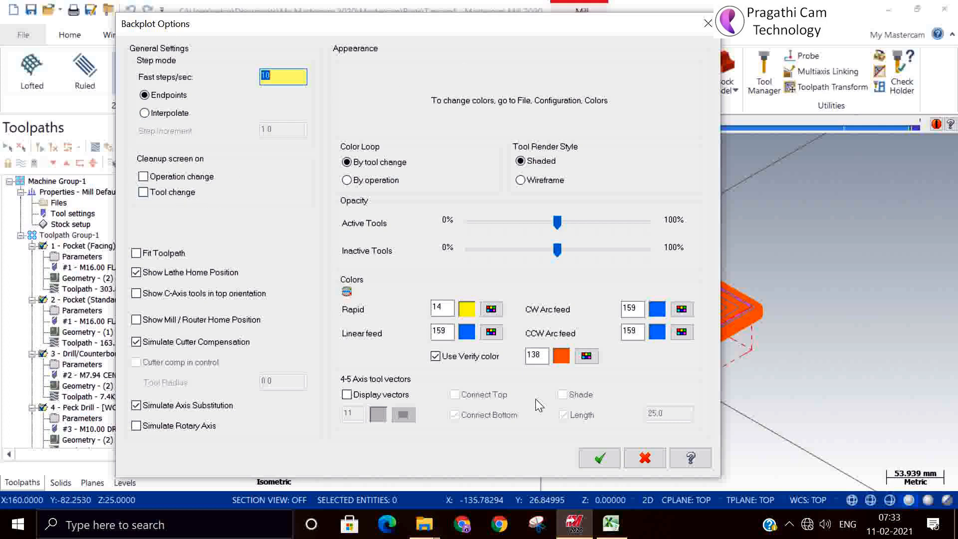
left_click(691, 458)
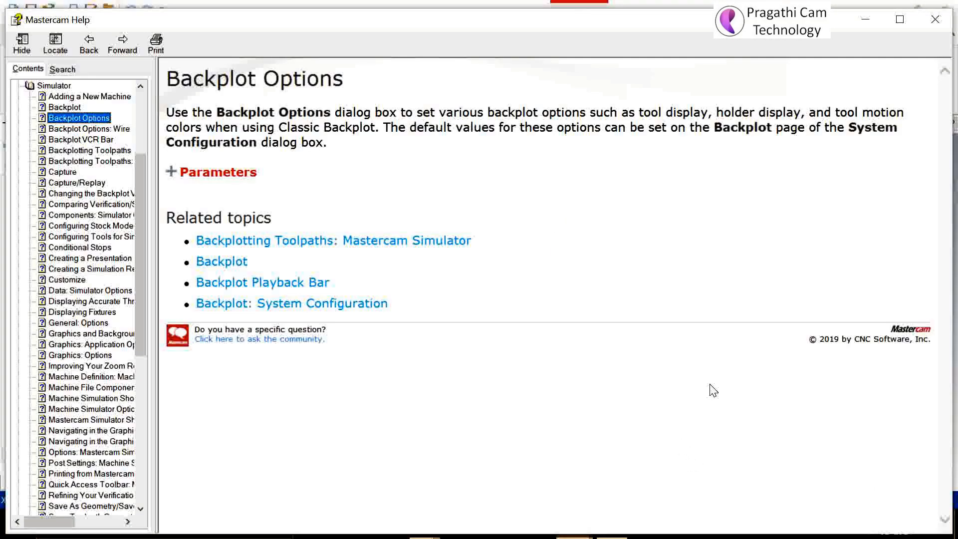
left_click(935, 19)
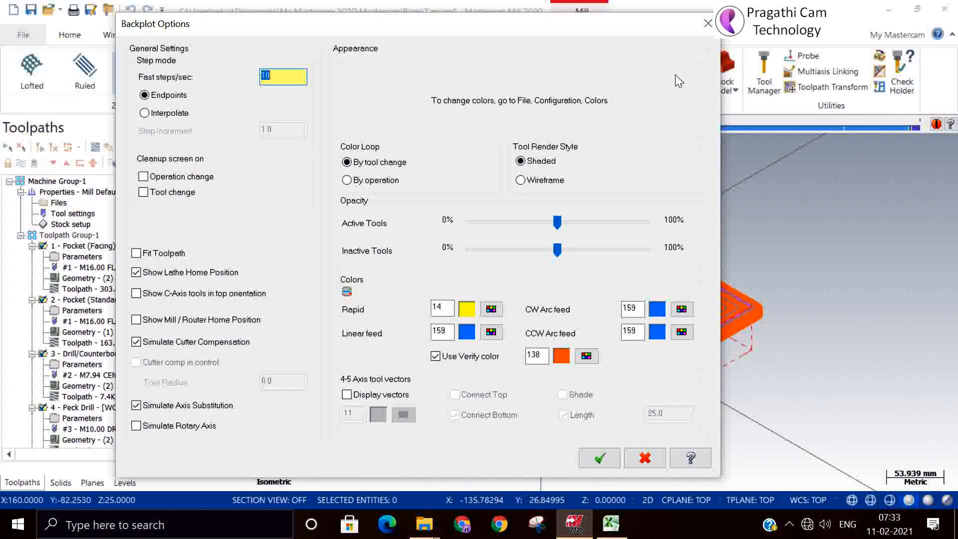
left_click(707, 24)
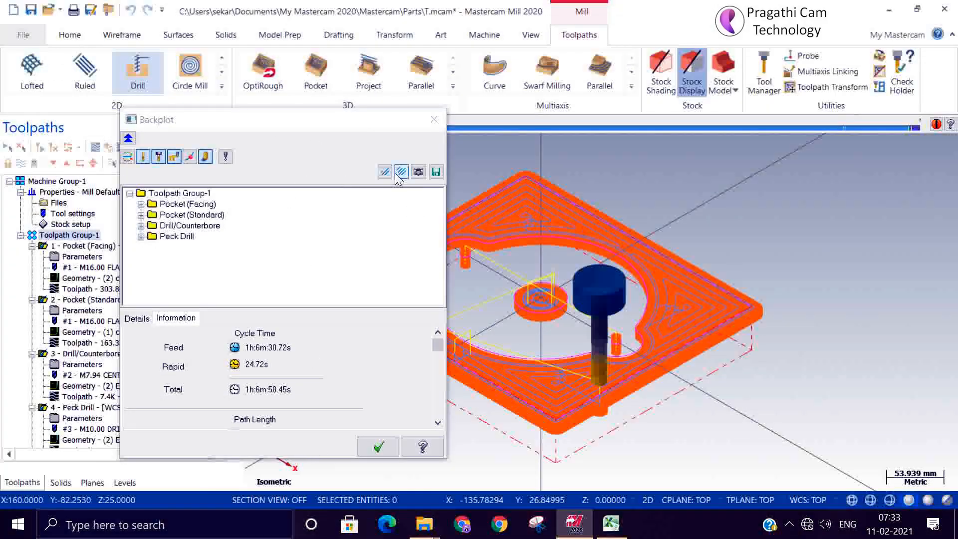
Turn off quick verify shading in the backplot and try the restricted drawing off and on options.
left_click(206, 159)
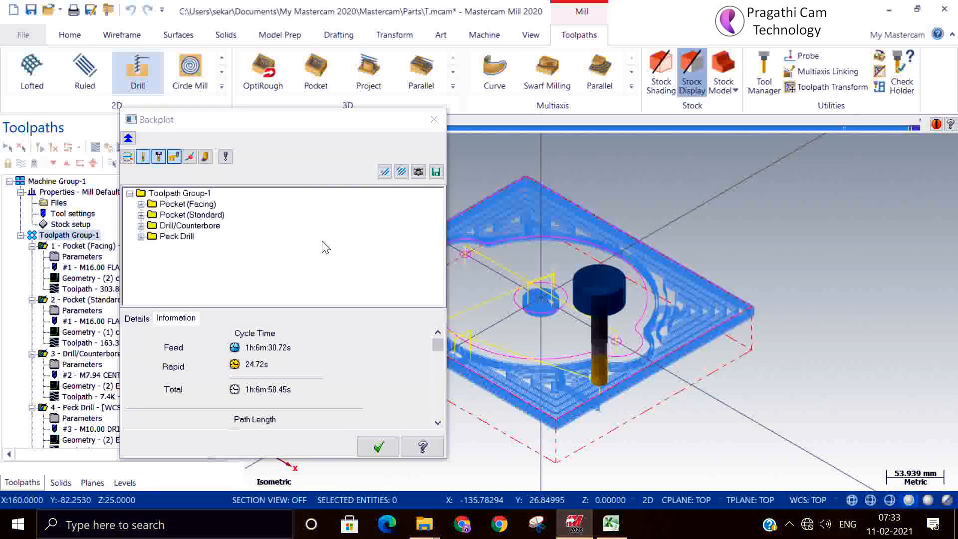
left_click(401, 172)
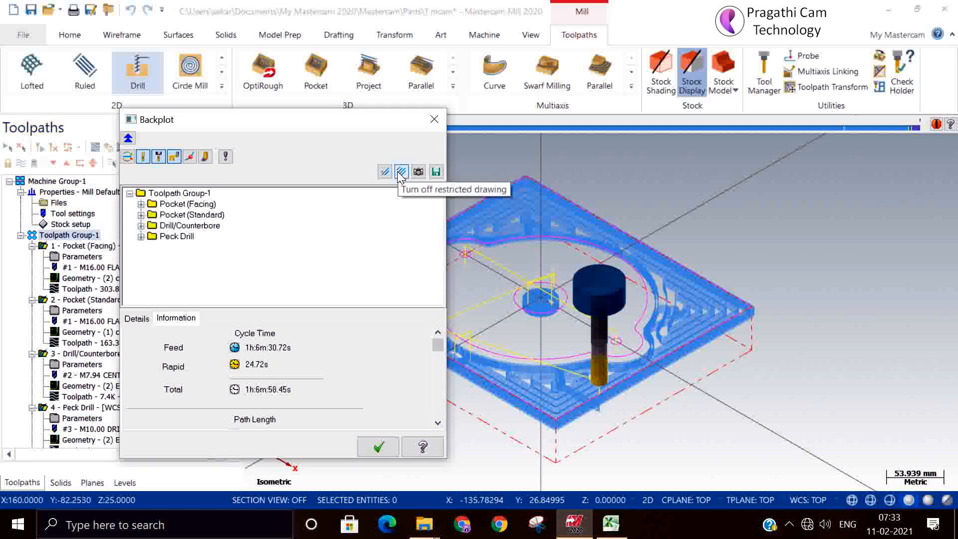
left_click(401, 172)
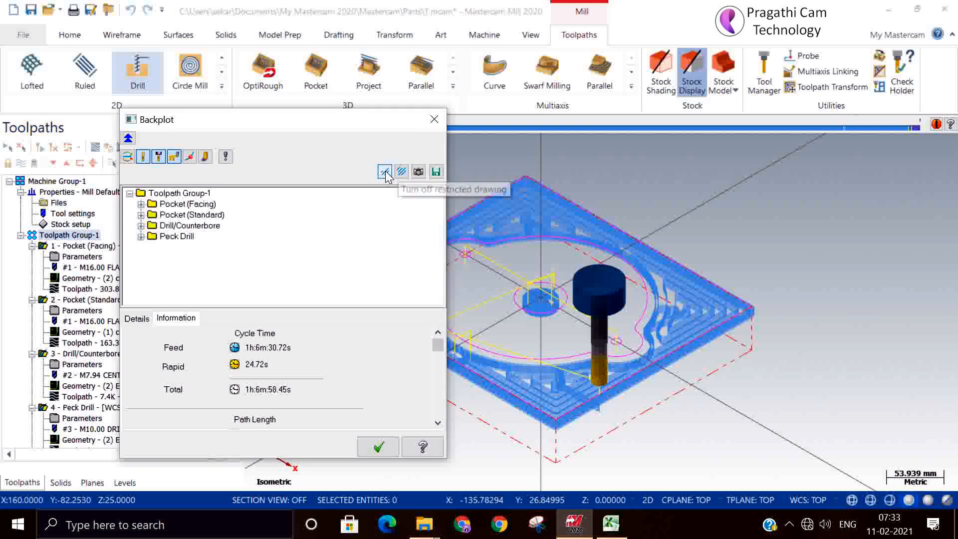
Save the backplot's tool geometry and toolpath geometry to level 255, and close Backplot.
left_click(419, 173)
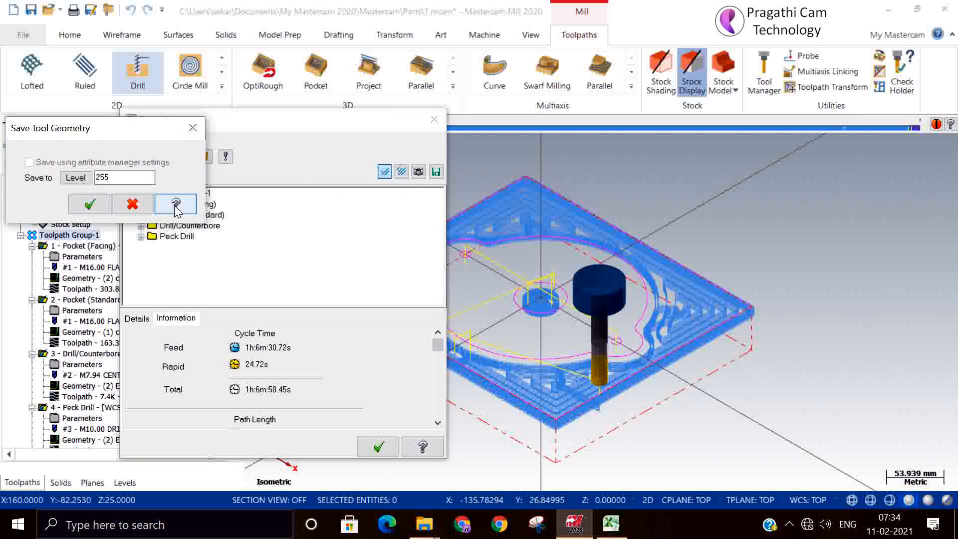
left_click(95, 208)
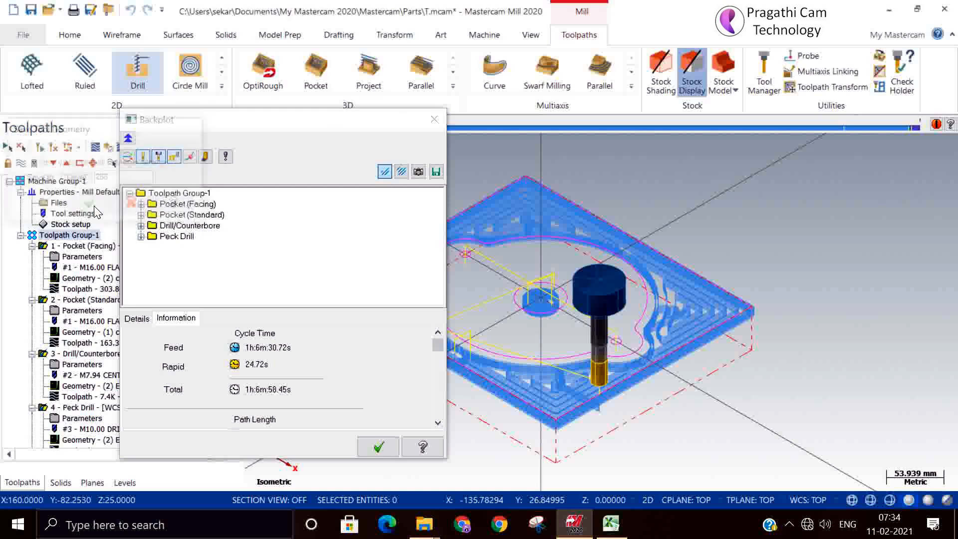
left_click(435, 171)
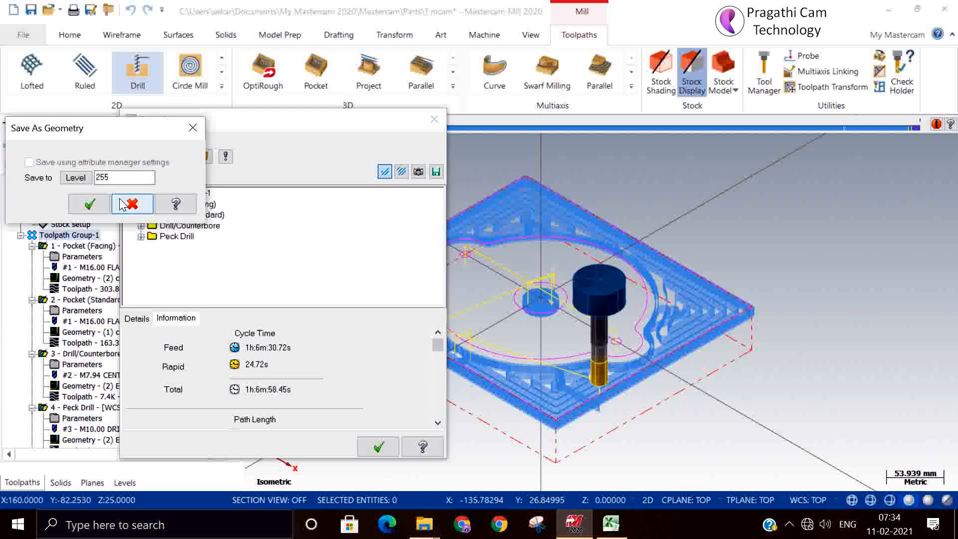
left_click(90, 203)
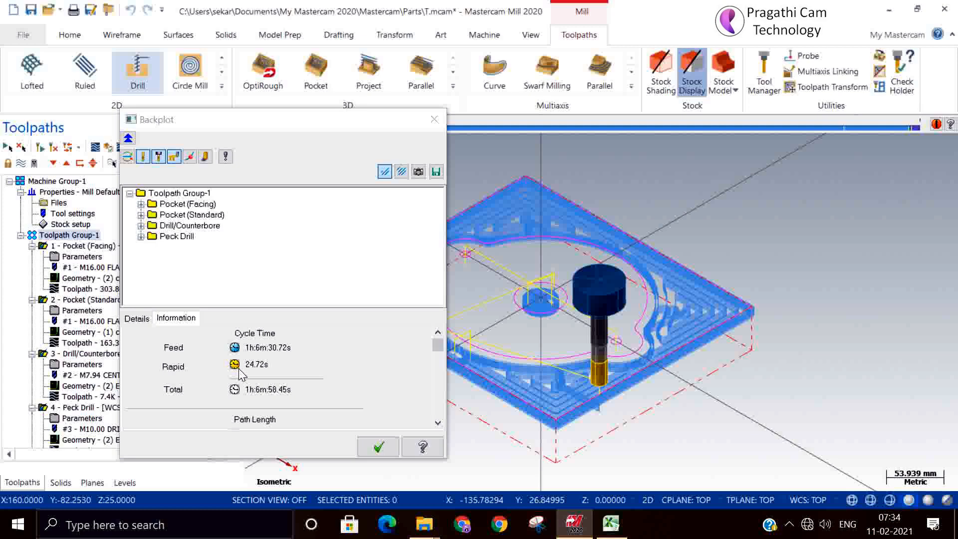
left_click(375, 448)
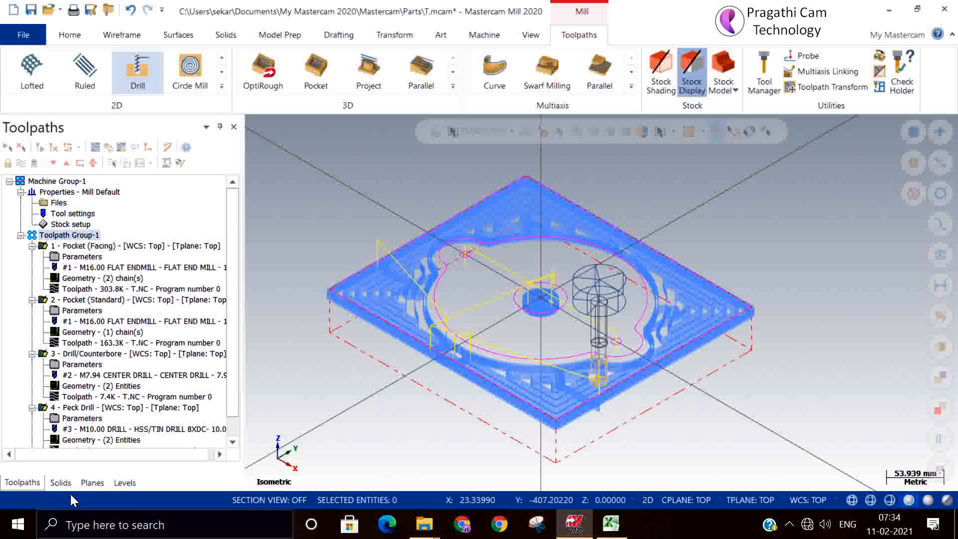
Make level 255 the main level, hide level 1, and examine the saved toolpath geometry up close.
left_click(122, 484)
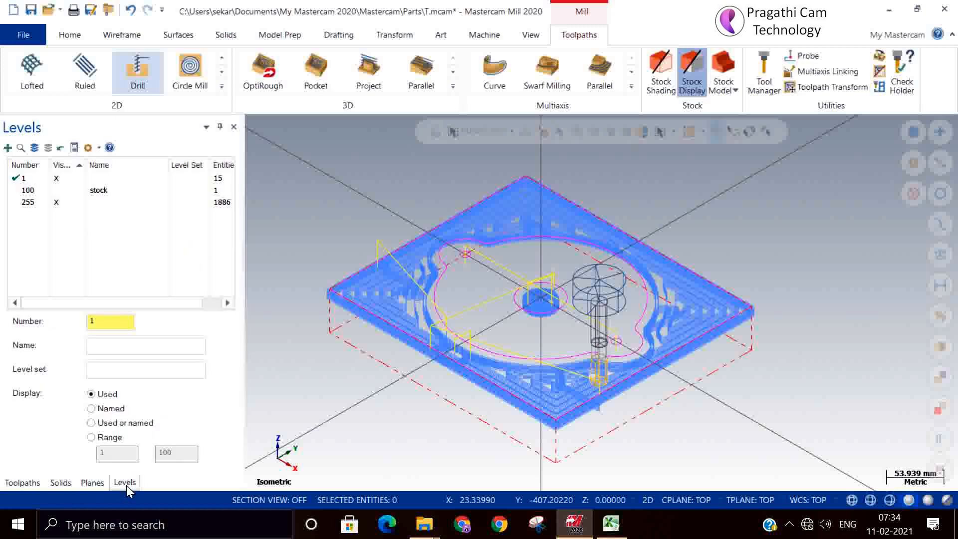
left_click(16, 203)
left_click(56, 178)
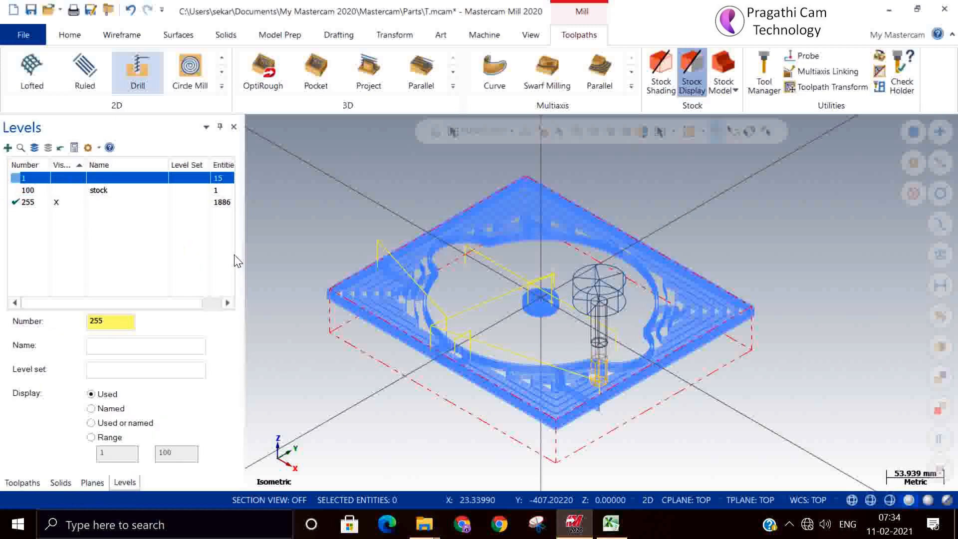
scroll(340, 361, "up", 3)
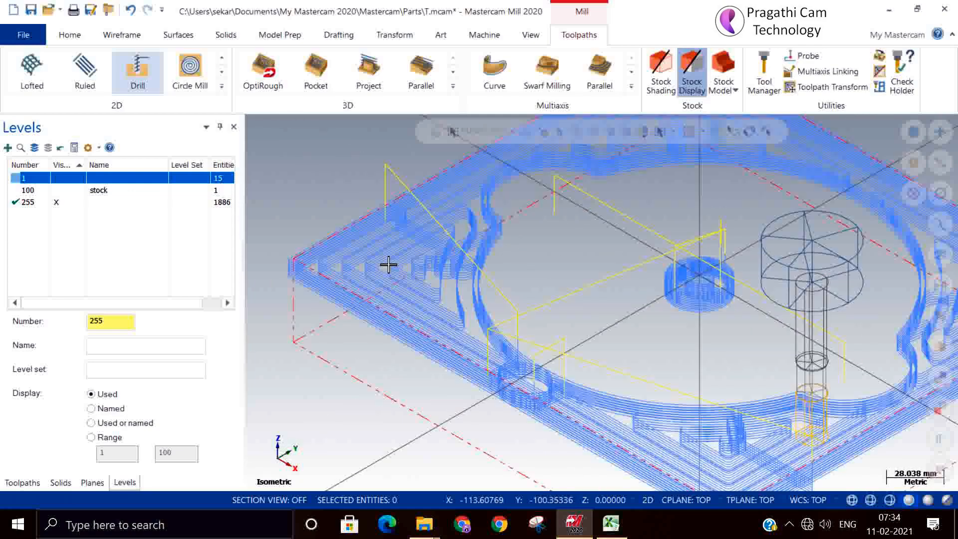
scroll(373, 274, "up", 6)
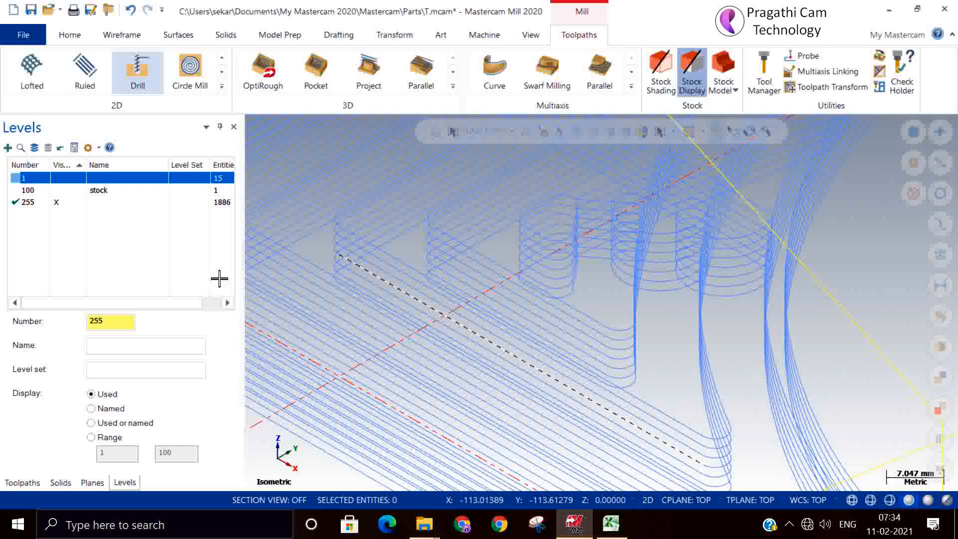
left_click(22, 192)
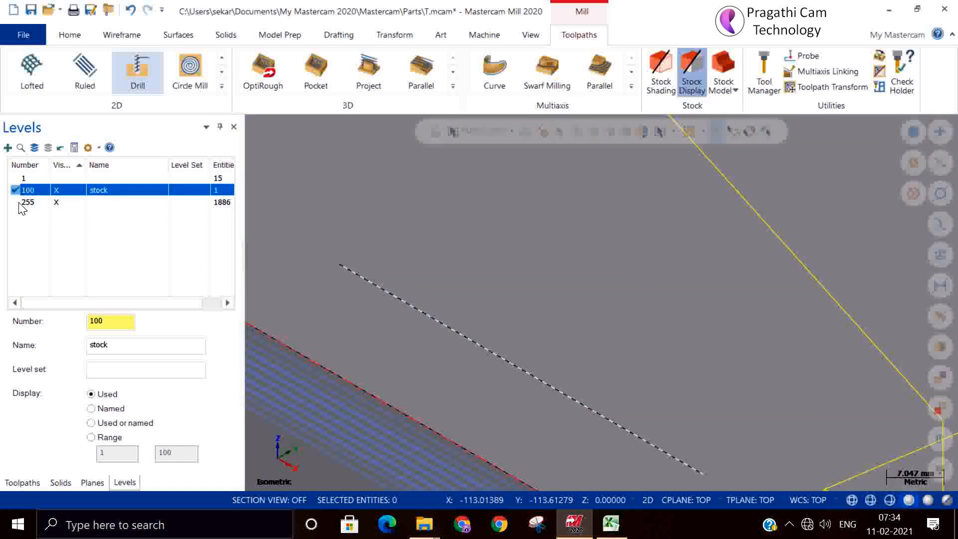
left_click(23, 202)
left_click(56, 190)
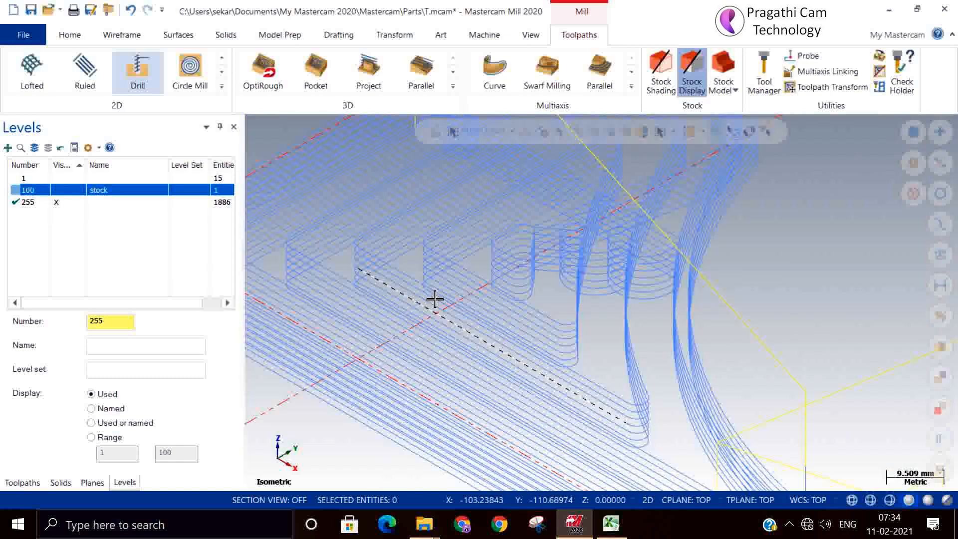
Select all the saved tool and toolpath geometry on level 255 and delete it.
scroll(435, 298, "down", 10)
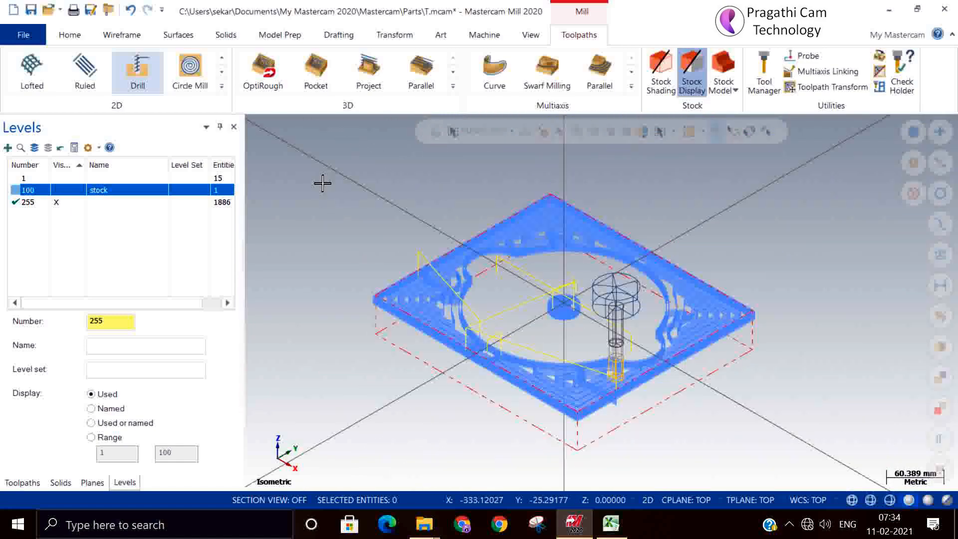
left_click_drag(317, 157, 789, 433)
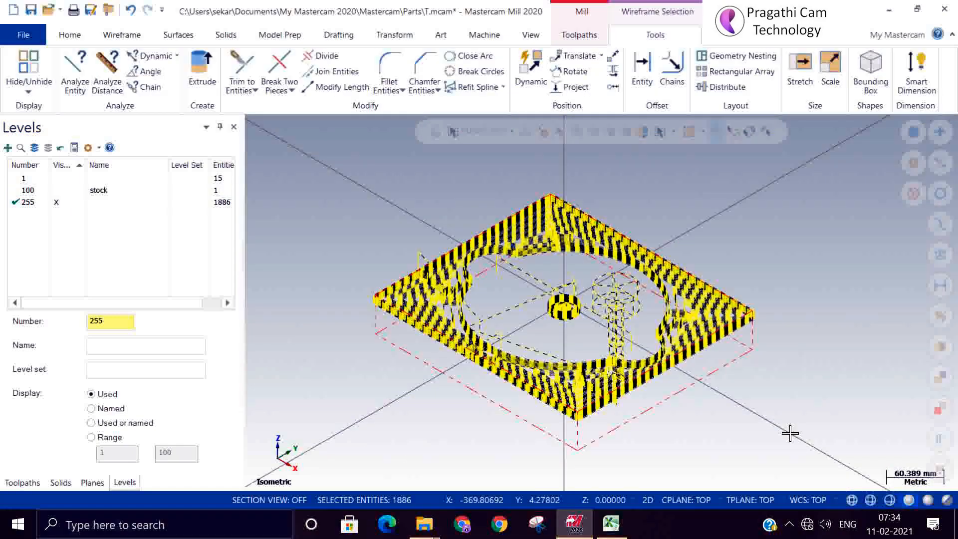
key("Delete")
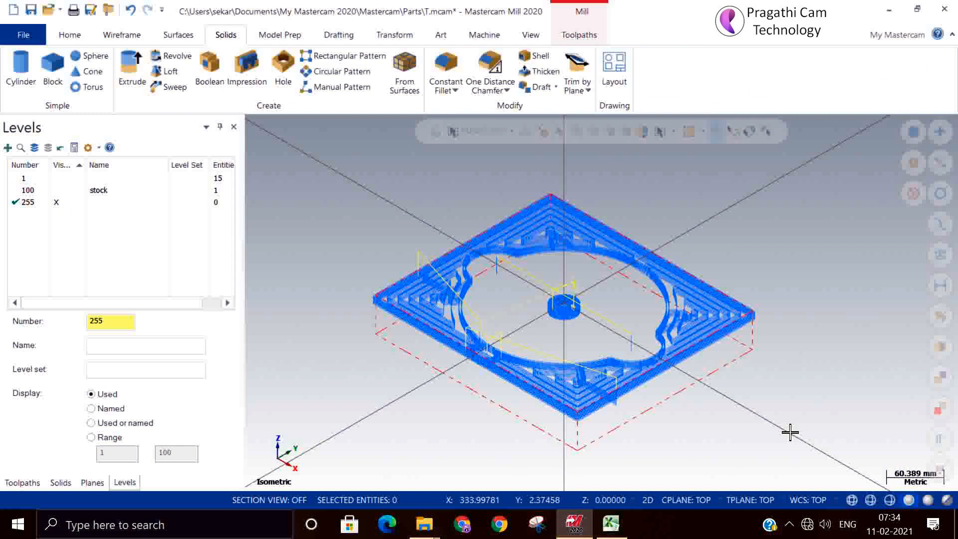
Make level 1 the main level with its geometry visible, and briefly show and hide the stock level 100.
left_click(31, 178)
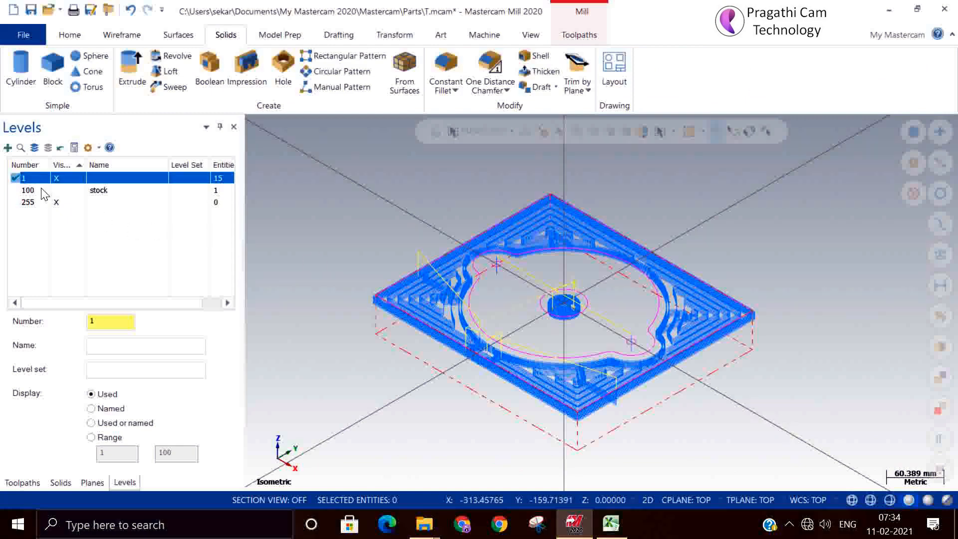
left_click(56, 190)
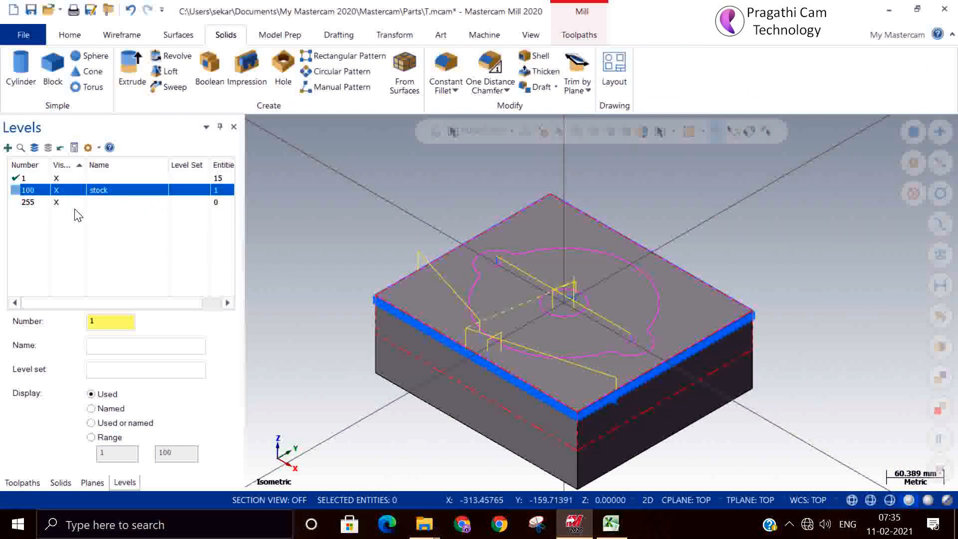
left_click(30, 180)
left_click(56, 190)
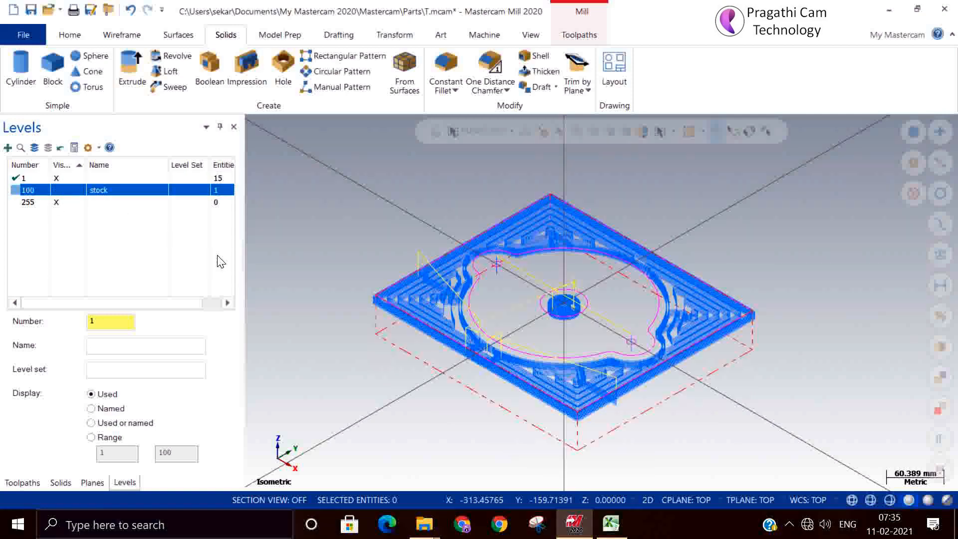
Toggle the toolpath display of all four selected operations several times and leave it off.
left_click(24, 481)
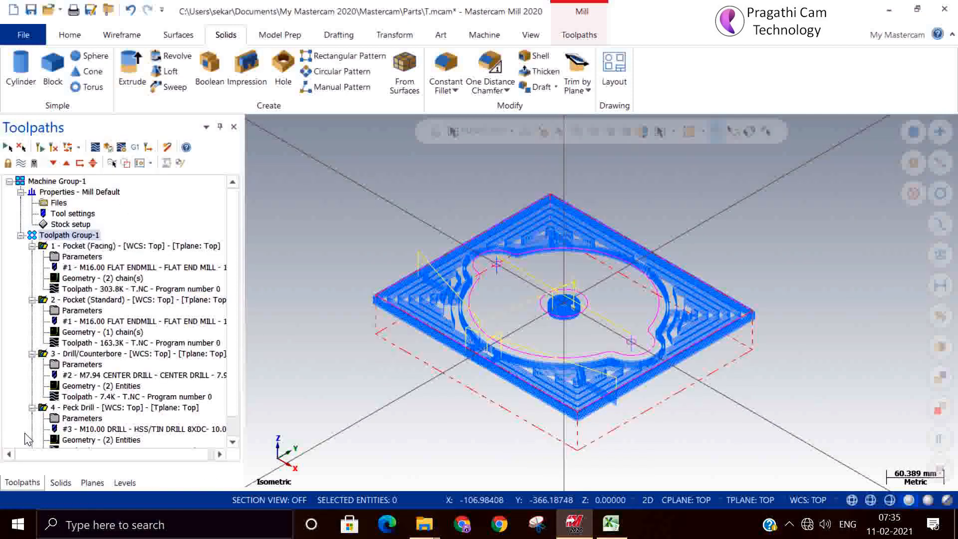
left_click(22, 166)
left_click(22, 167)
left_click(22, 167)
left_click(22, 167)
left_click(22, 166)
left_click(22, 167)
left_click(22, 167)
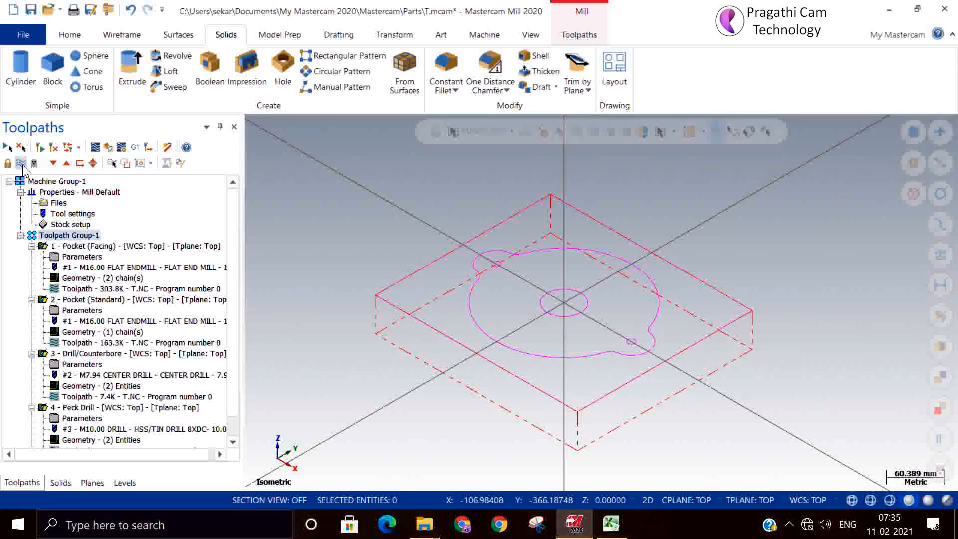
Try locking and unlocking all four operations, and switch their toolpath display on and off again.
left_click(7, 165)
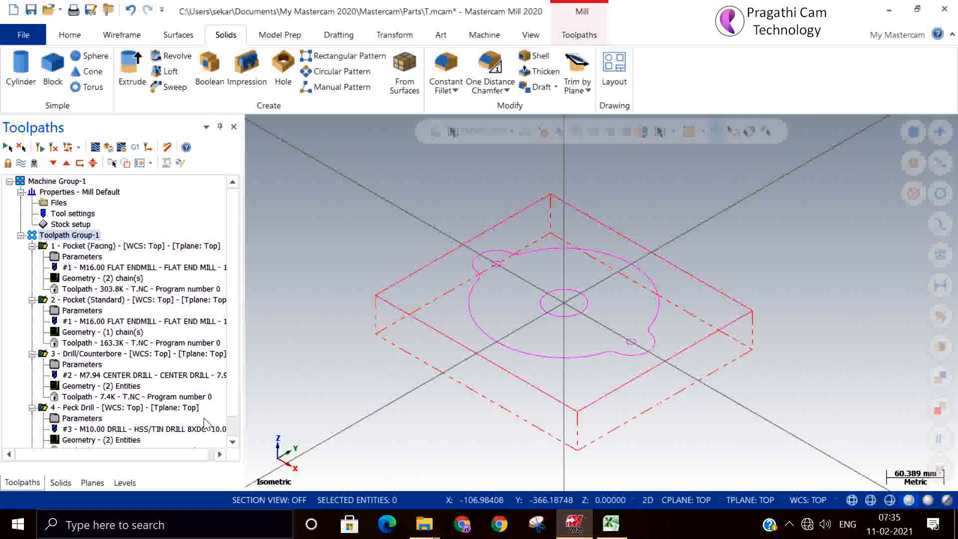
left_click(9, 163)
left_click(9, 163)
left_click(9, 163)
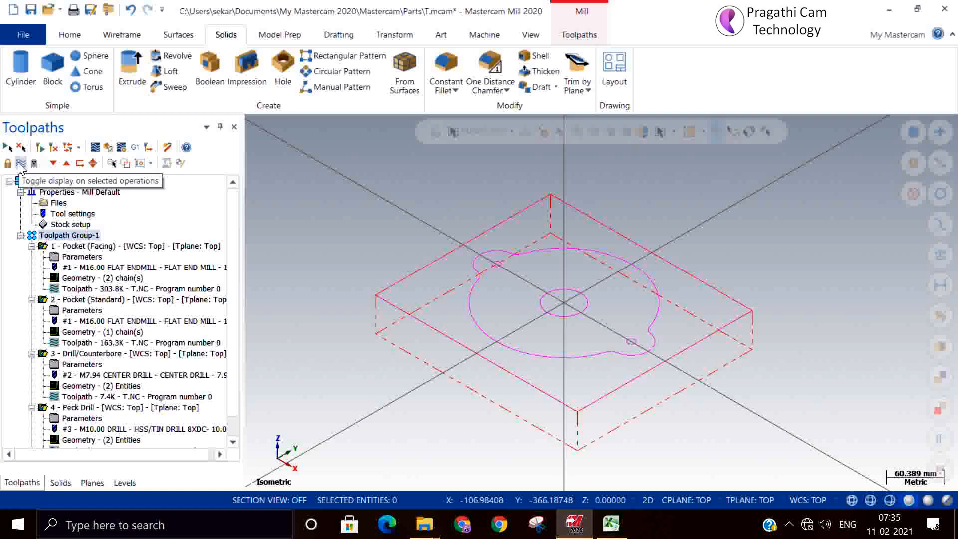
left_click(20, 163)
left_click(20, 163)
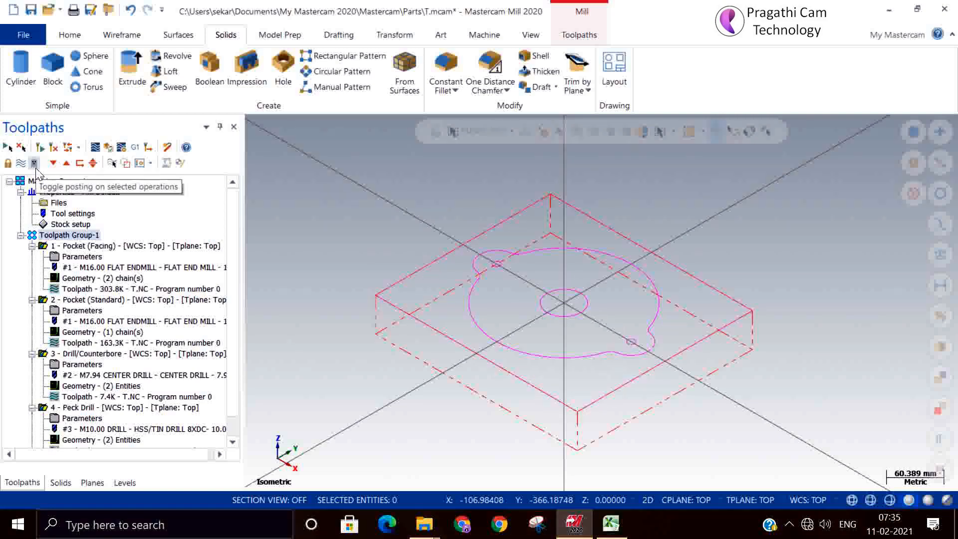
Turn off posting for all four operations and try to post them as an NC file.
left_click(34, 163)
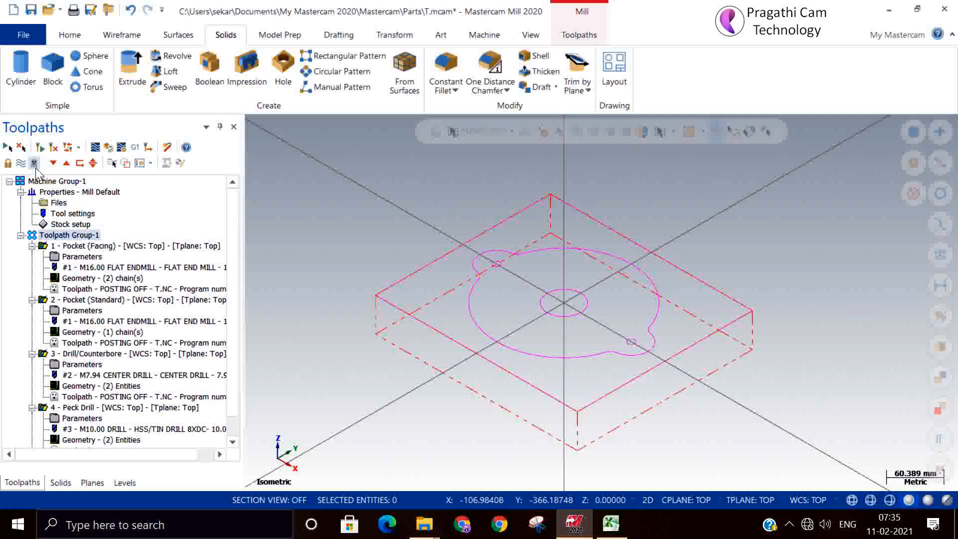
left_click(136, 148)
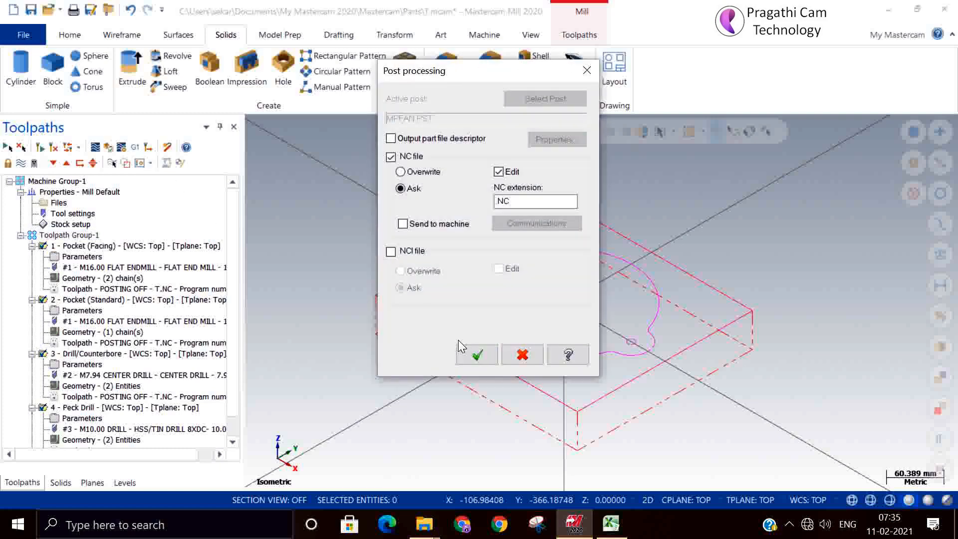
left_click(475, 351)
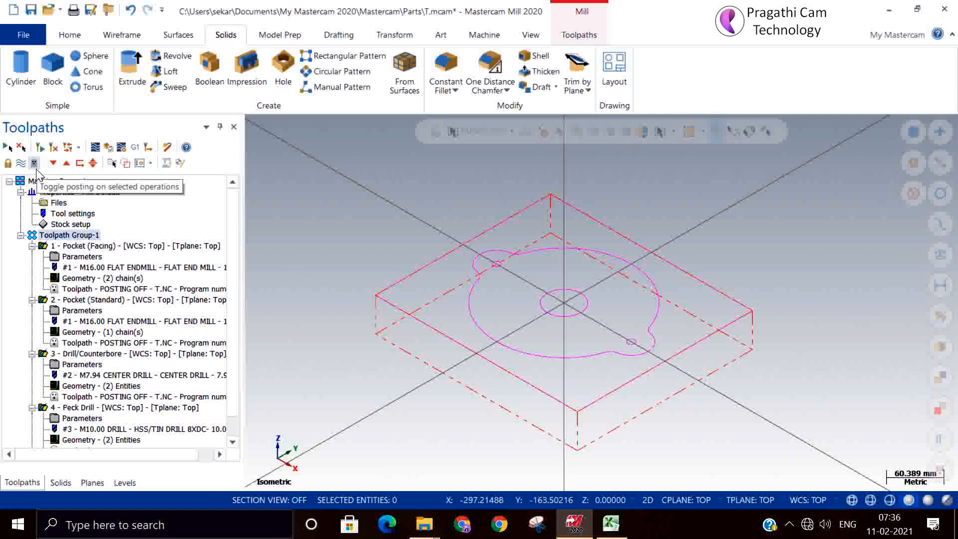
left_click(130, 149)
left_click(476, 354)
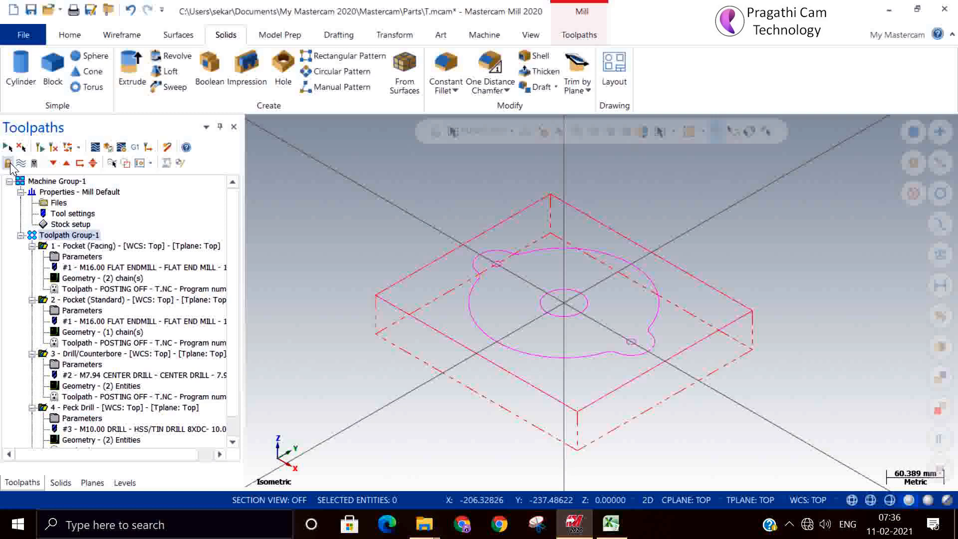
Collapse the four operations in Toolpath Group-1 and turn their posting back on.
left_click(31, 245)
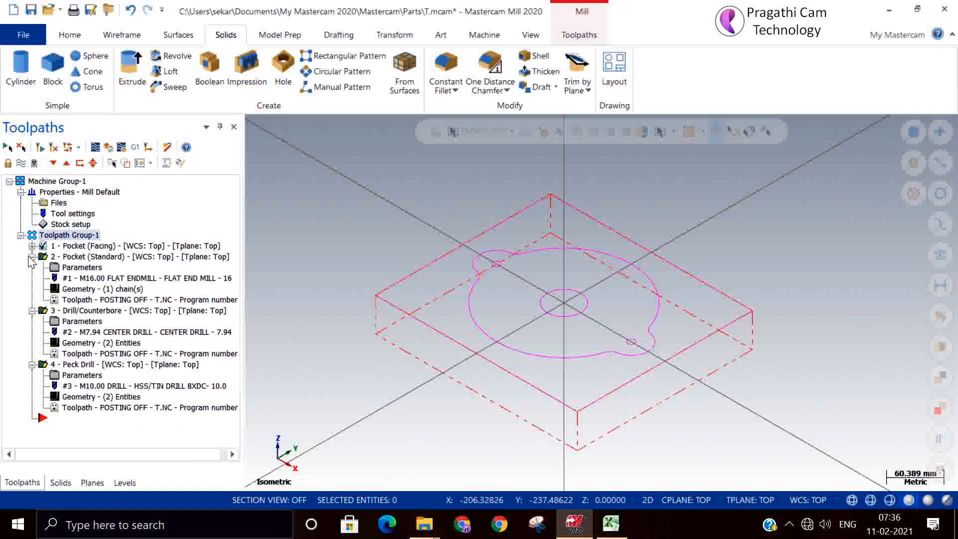
left_click(32, 256)
left_click(31, 267)
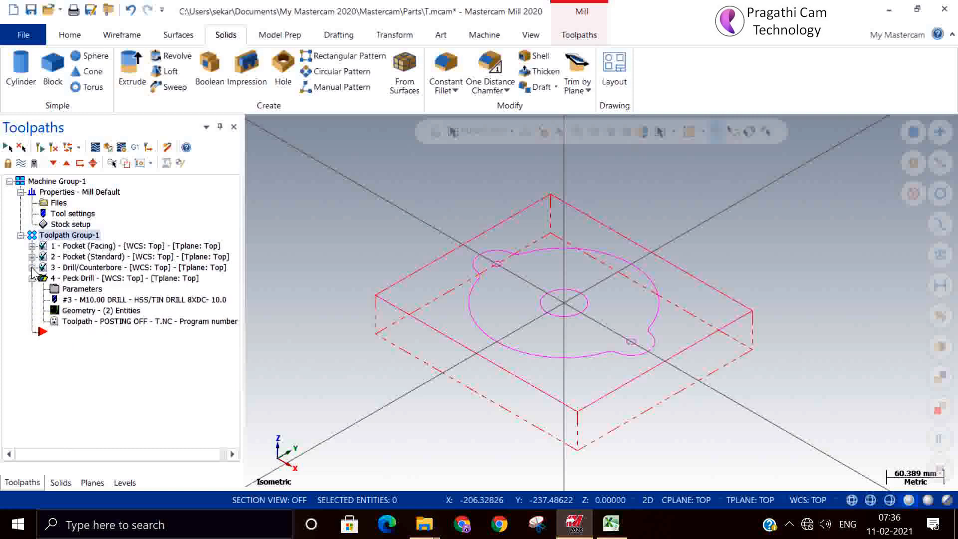
left_click(32, 278)
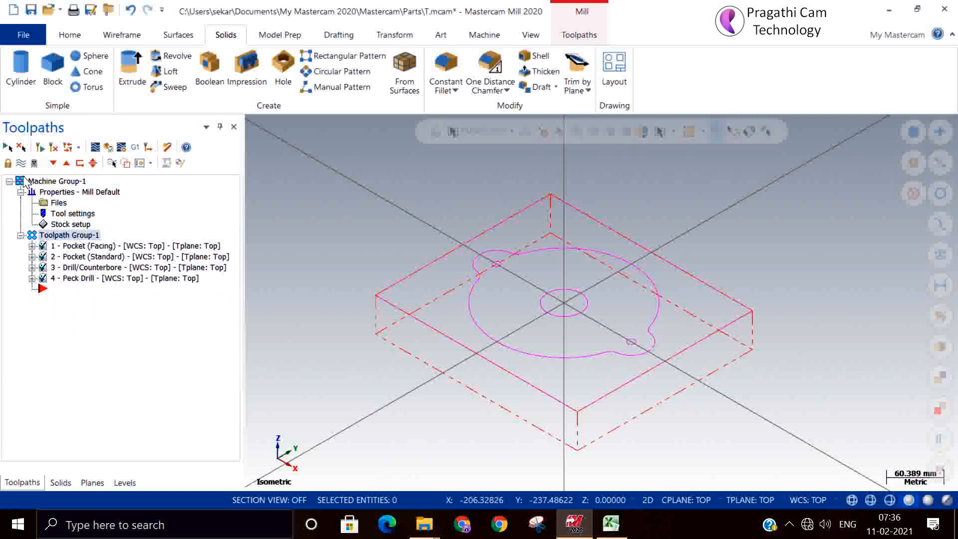
left_click(36, 163)
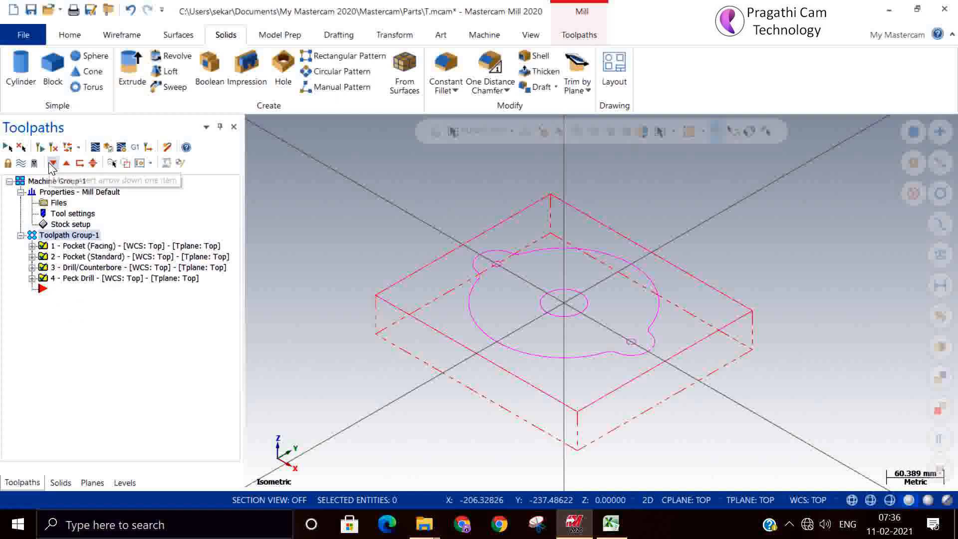
Move the insert arrow up past the last operations and return it to the end of the toolpath group.
left_click(64, 163)
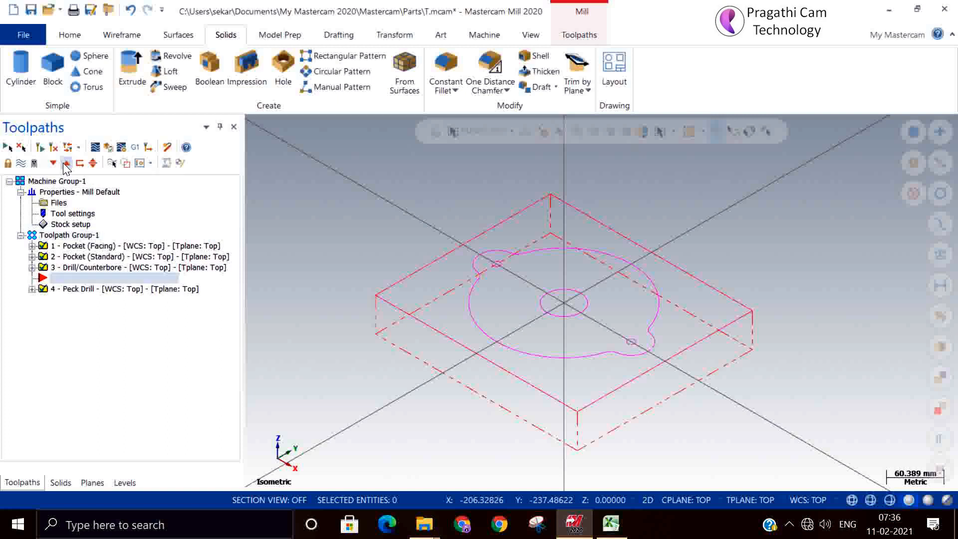
left_click(65, 163)
left_click(57, 165)
left_click(56, 165)
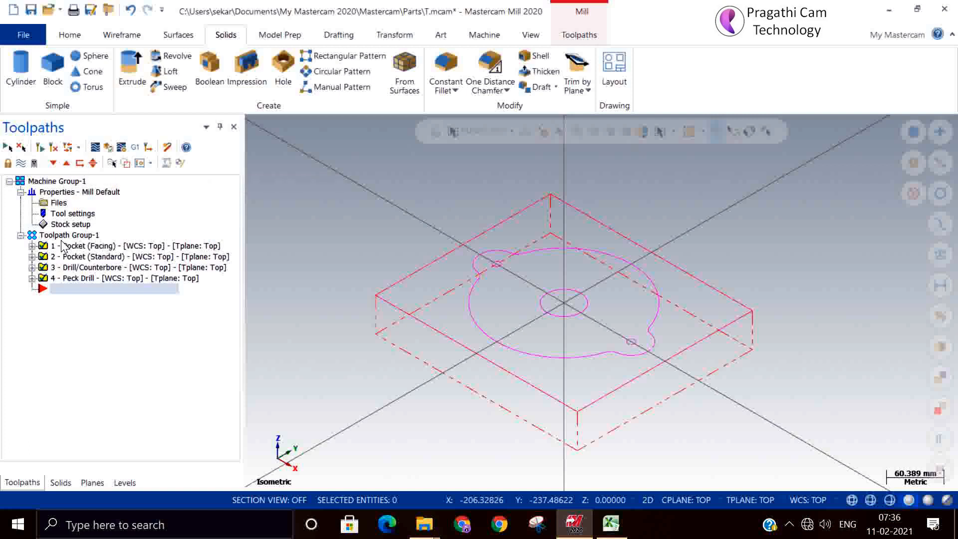
Restrict the display to selected toolpaths, selecting the Drill/Counterbore operation and the Pocket (Standard) operation in turn.
left_click(56, 268)
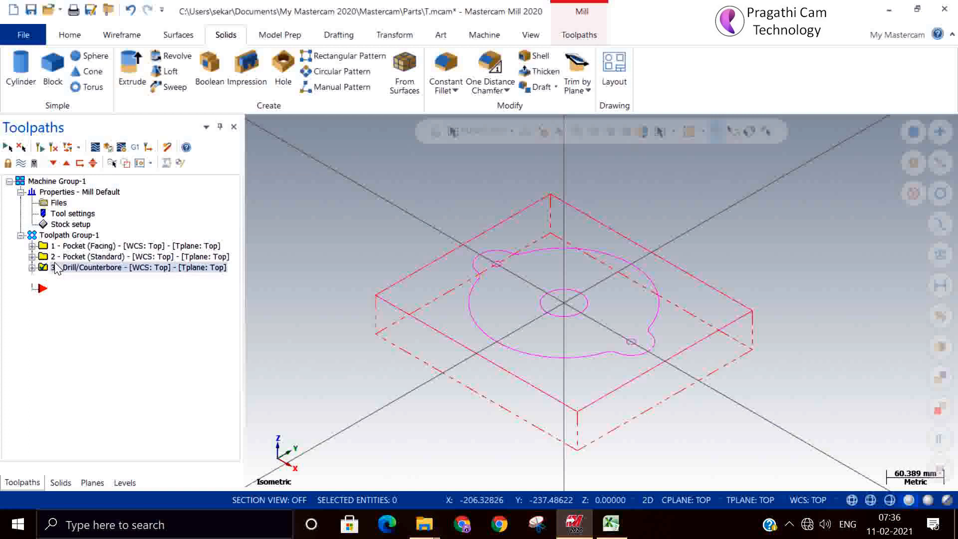
left_click_drag(43, 288, 33, 305)
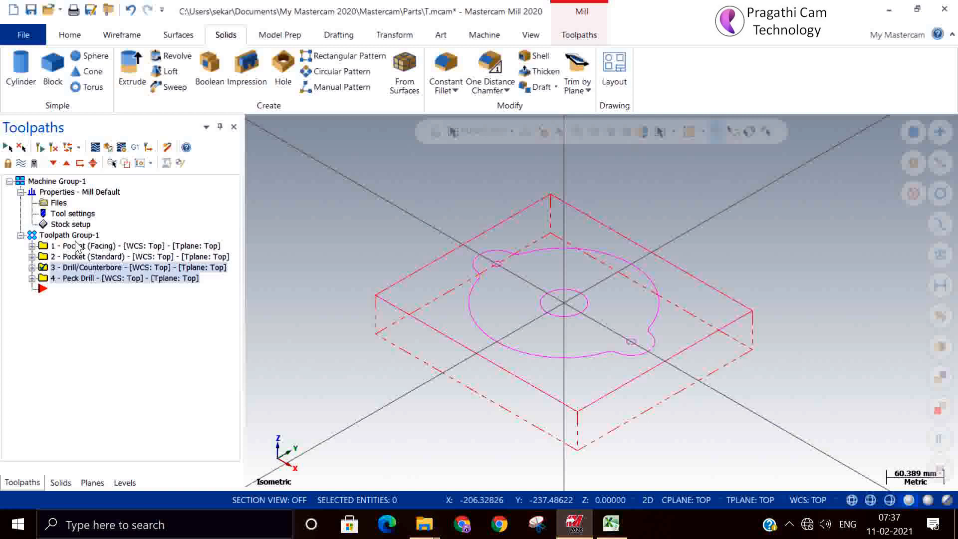
left_click(111, 164)
left_click(67, 257)
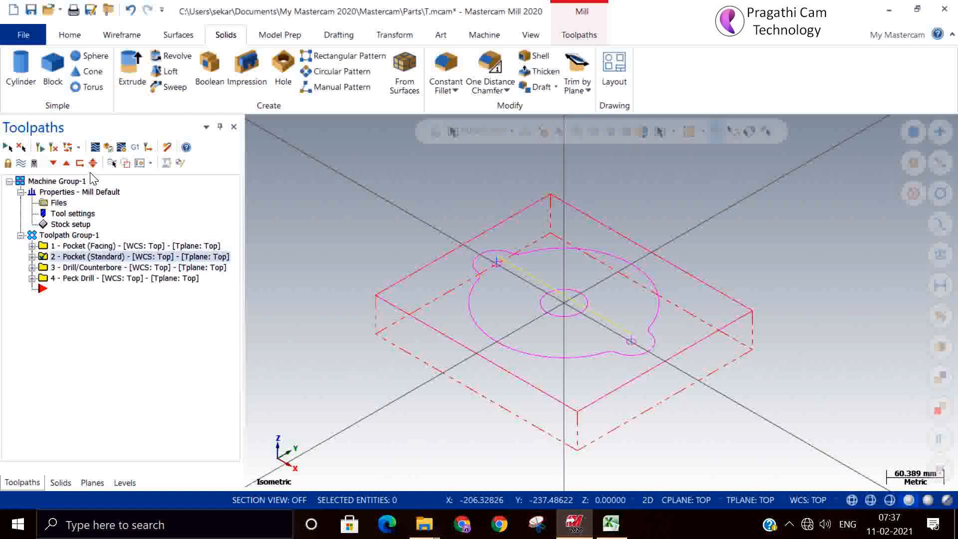
Display only the selected Pocket (Standard) toolpath and toggle its toolpath display off and on.
left_click(111, 164)
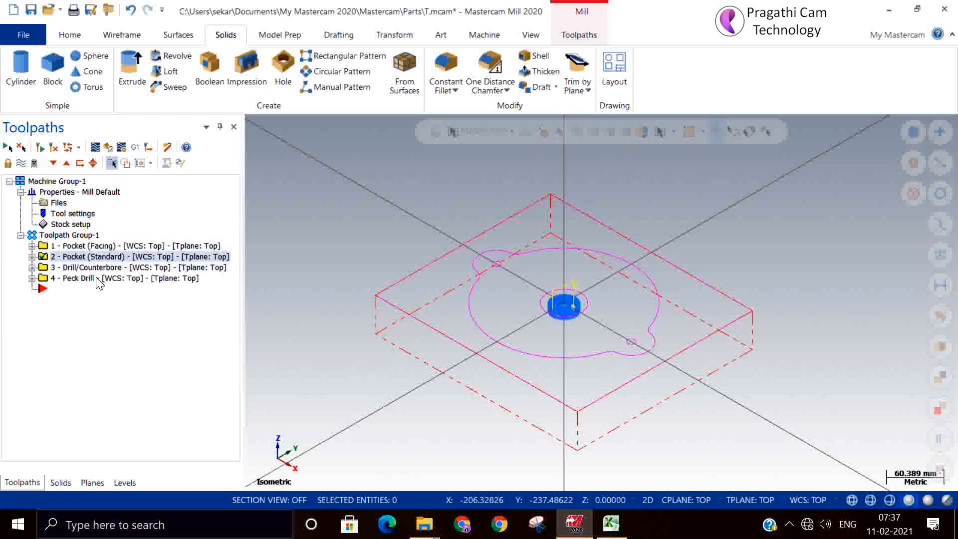
left_click(21, 163)
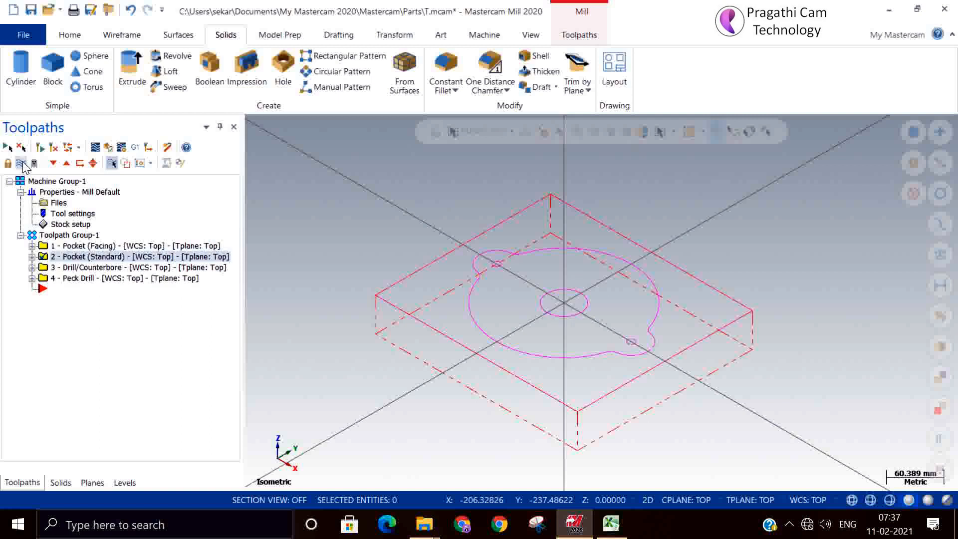
left_click(21, 162)
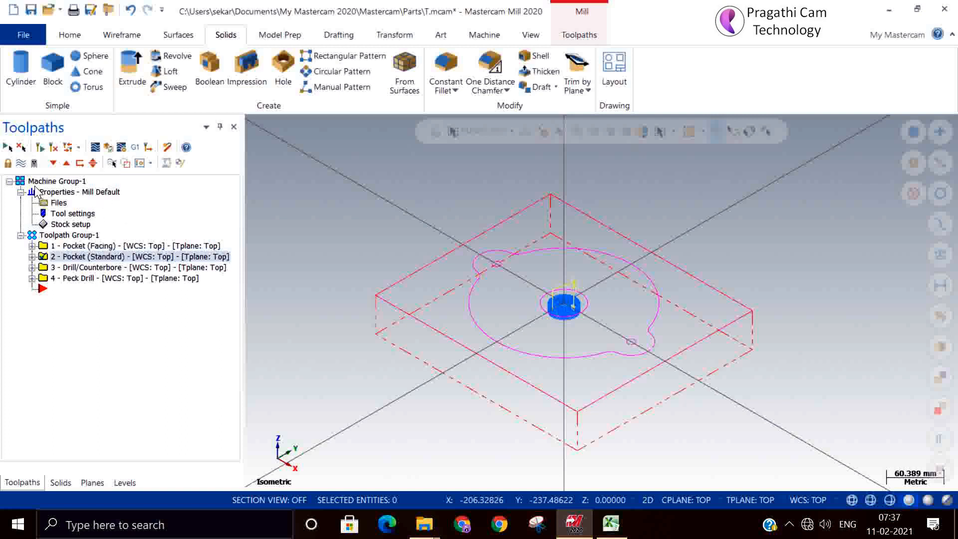
left_click(21, 166)
left_click(23, 168)
Turn off the toolpath display for all operations in Toolpath Group-1.
left_click(63, 235)
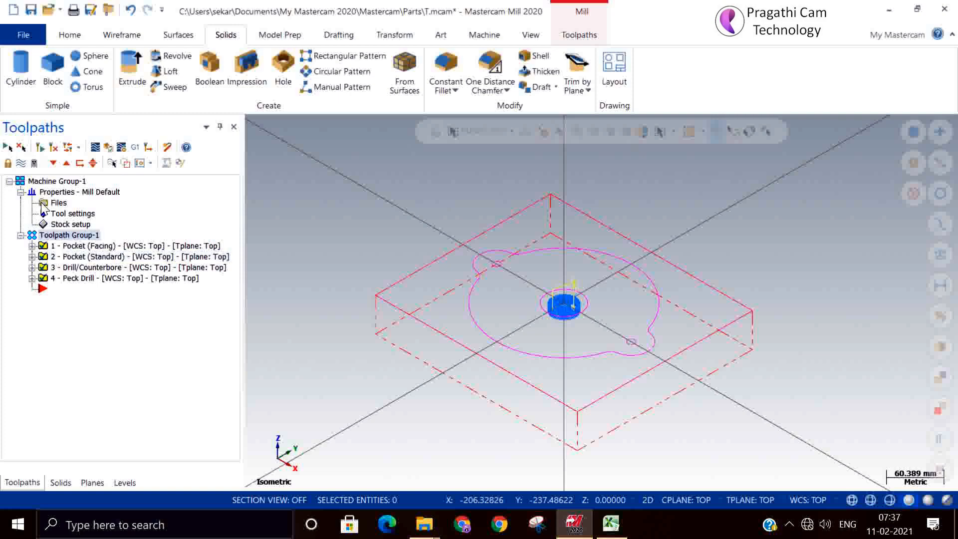
left_click(19, 165)
left_click(20, 166)
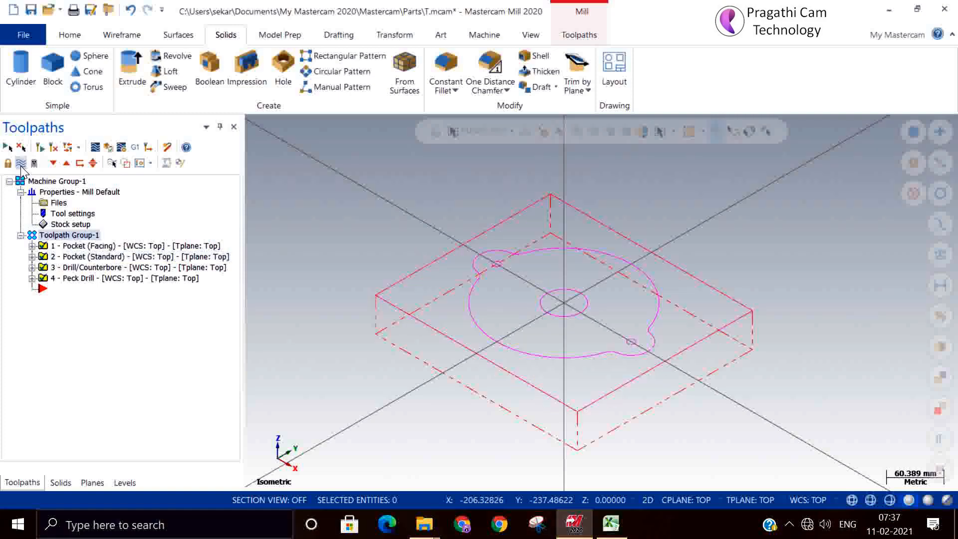
Display only the Pocket (Standard) toolpath with its associative geometry, and look over the advanced display options.
left_click(118, 257)
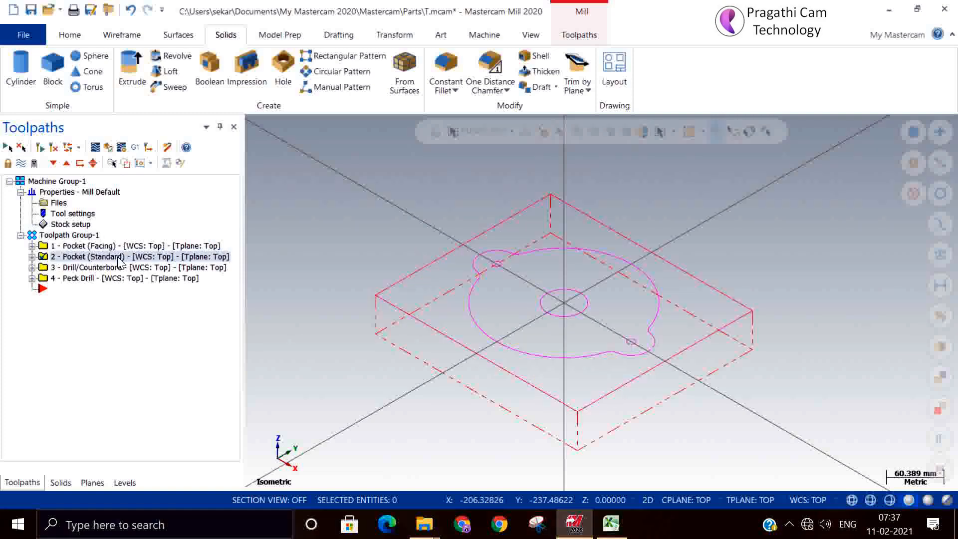
left_click(111, 163)
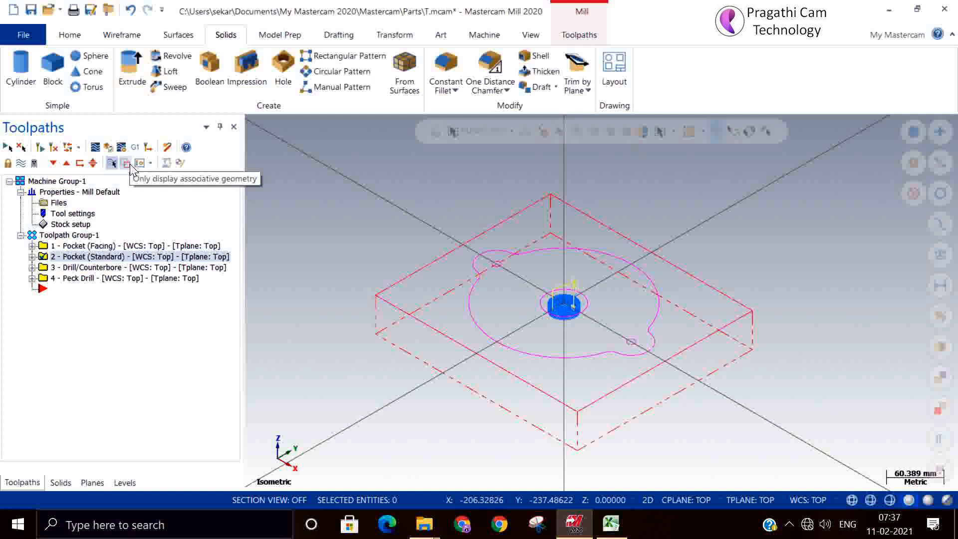
left_click(129, 163)
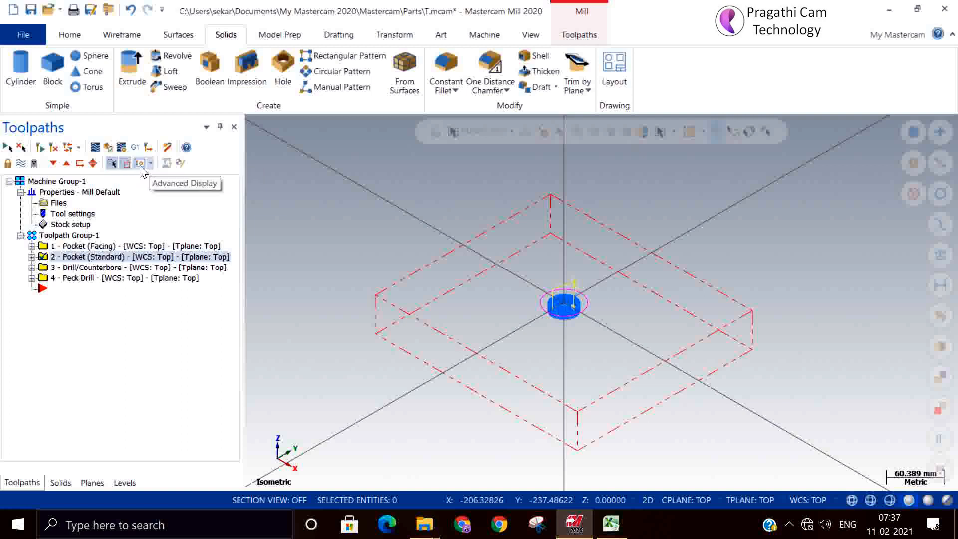
left_click(151, 163)
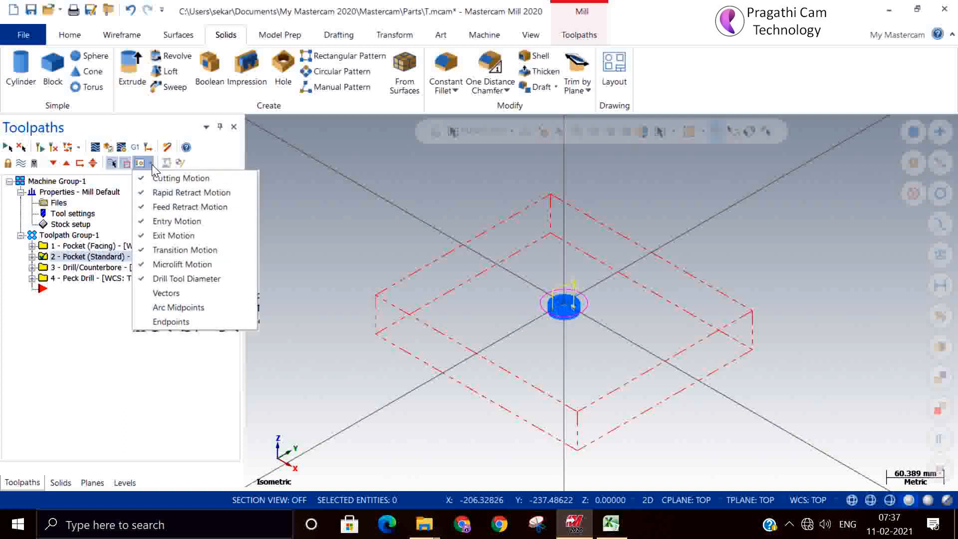
left_click(152, 166)
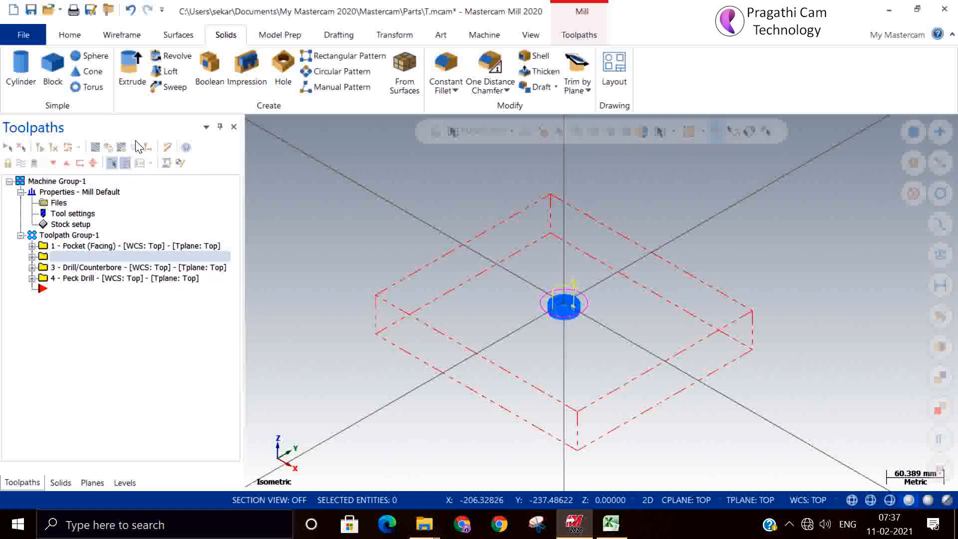
Backplot all operations of Toolpath Group-1, check the cycle time information, play part of the motion and close Backplot.
left_click(48, 234)
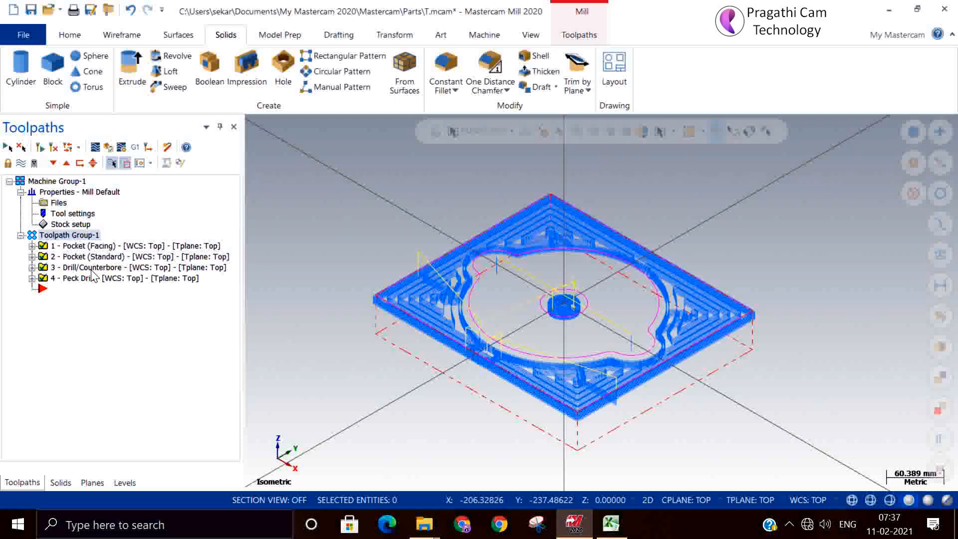
left_click(94, 145)
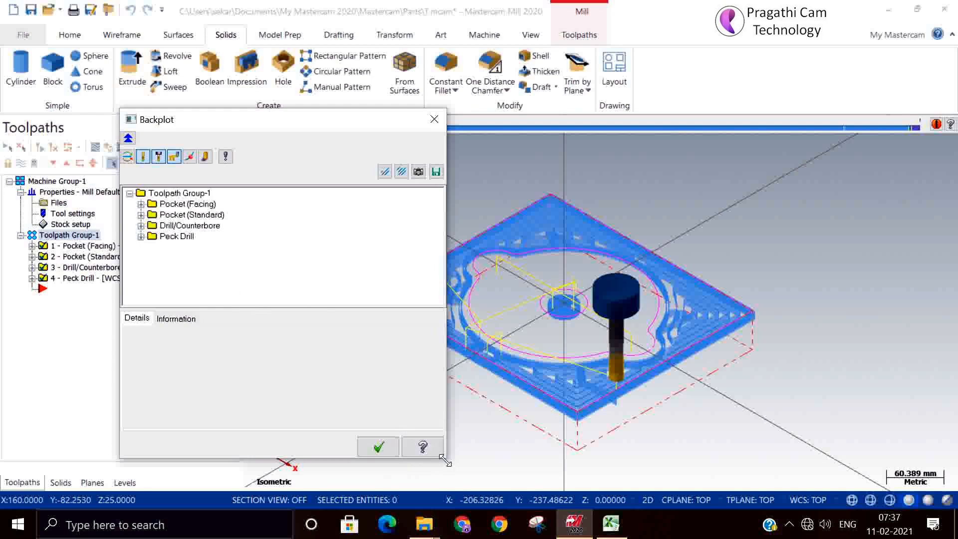
left_click_drag(445, 459, 323, 458)
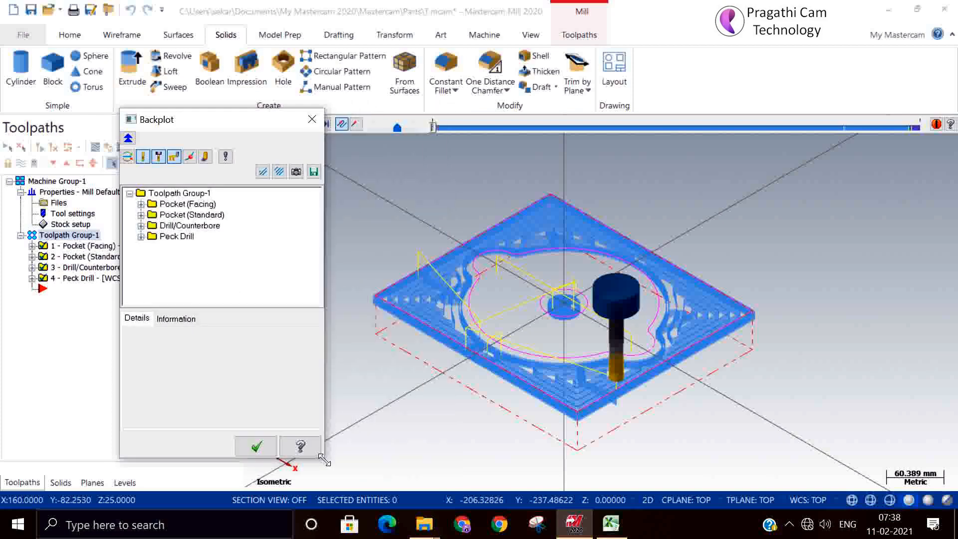
left_click(184, 319)
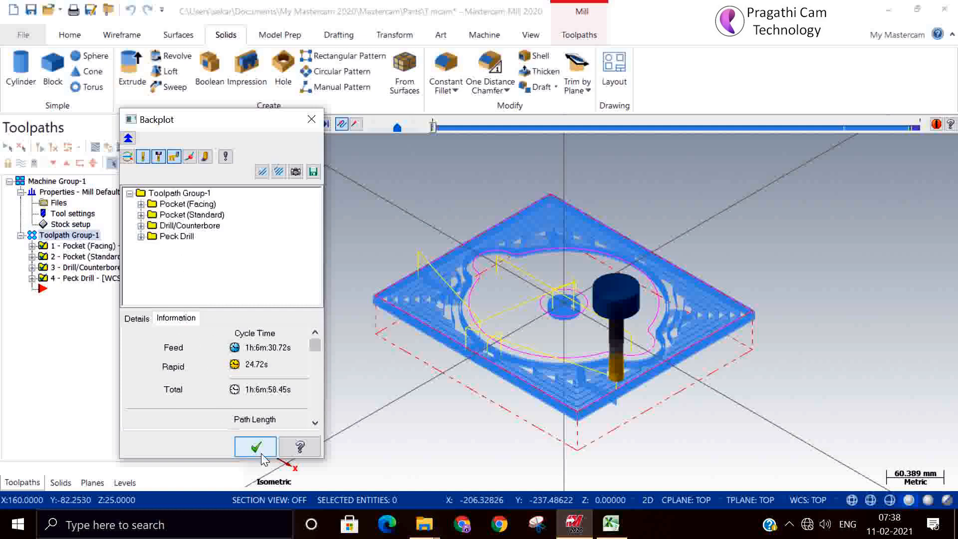
left_click_drag(231, 130, 208, 187)
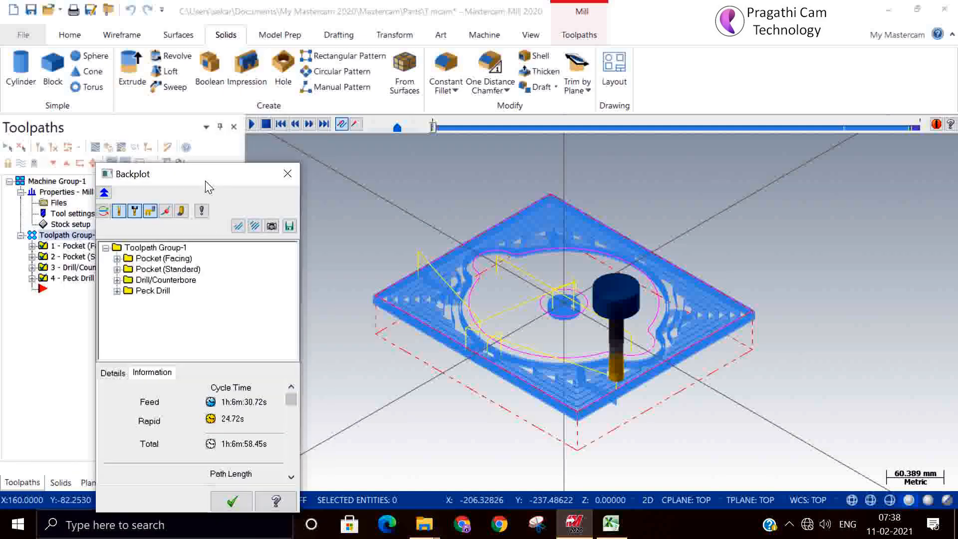
left_click(252, 125)
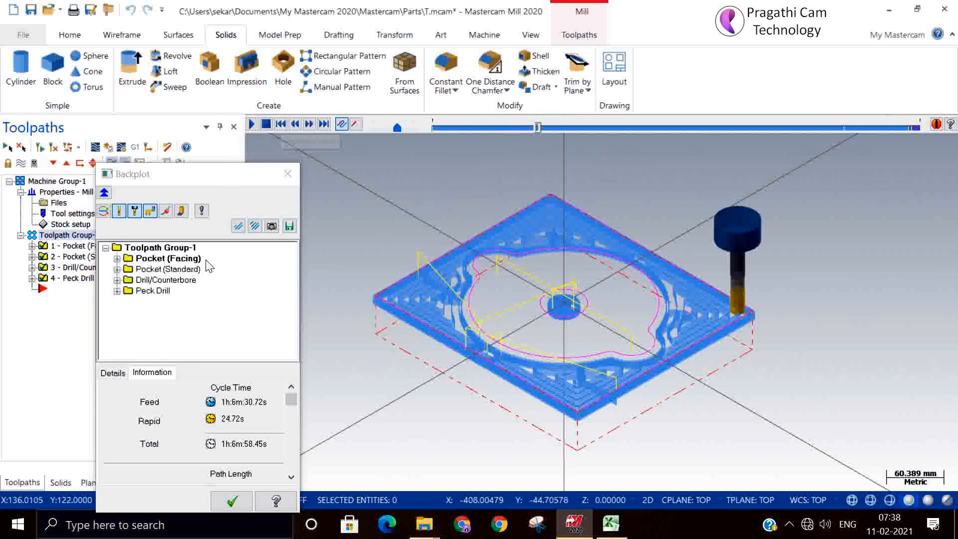
left_click(288, 173)
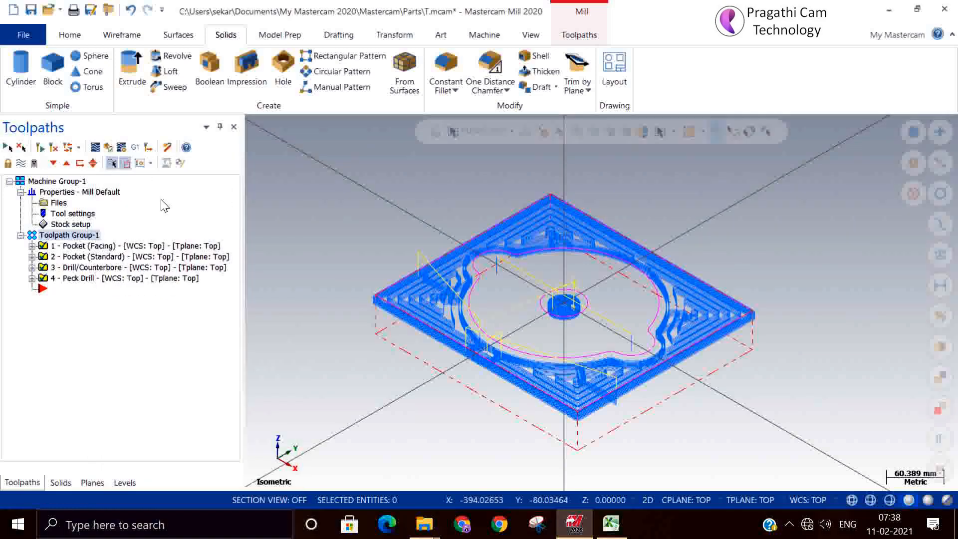
Hide the toolpaths of Toolpath Group-1 and play all four operations in Backplot using Run mode.
left_click(26, 166)
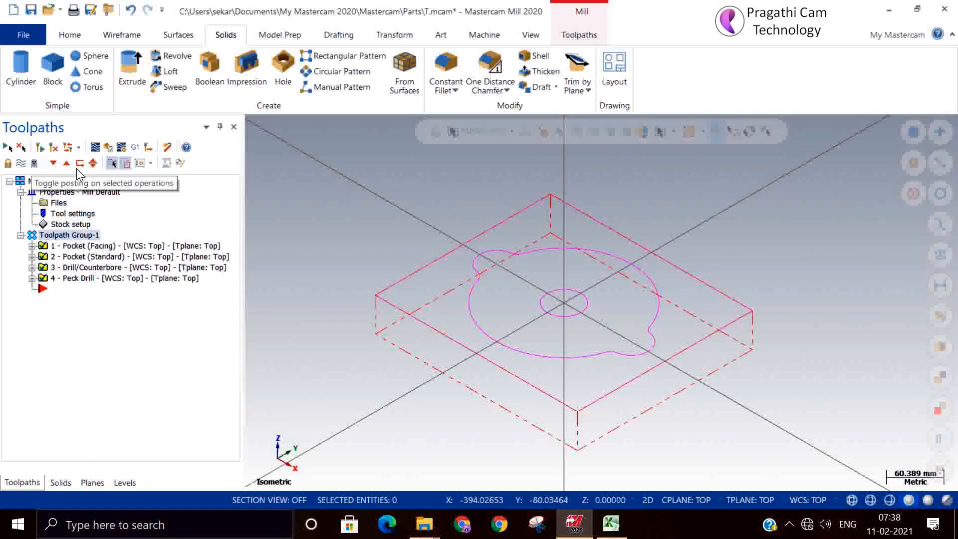
left_click(95, 147)
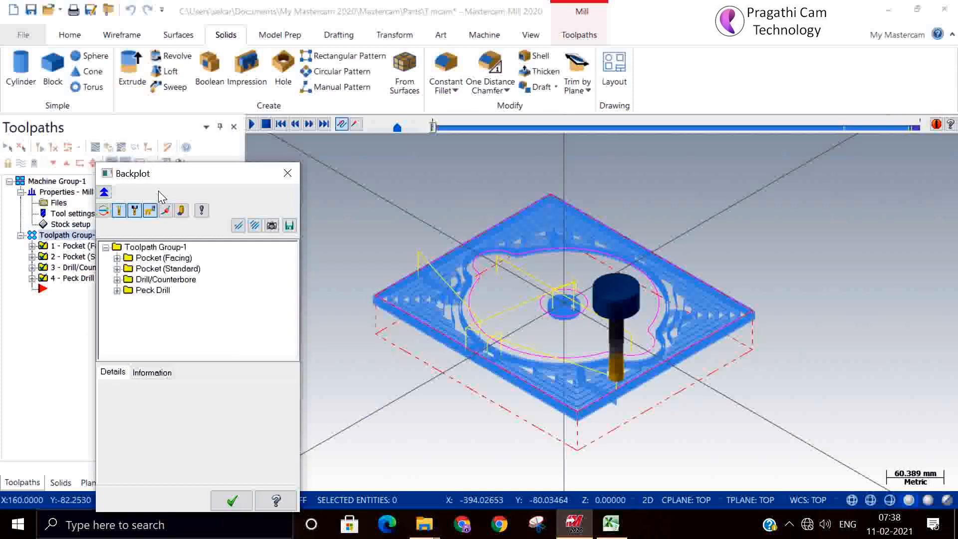
left_click(104, 211)
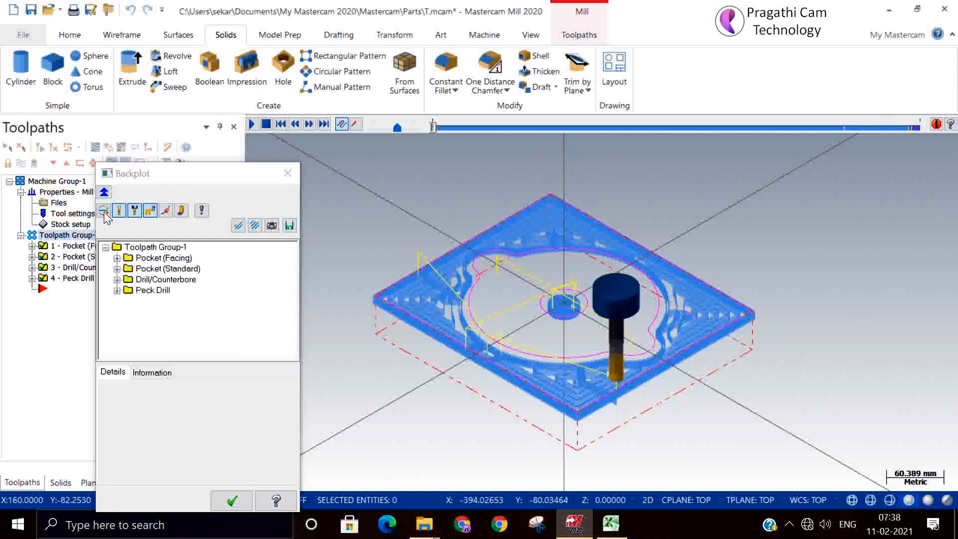
left_click(342, 124)
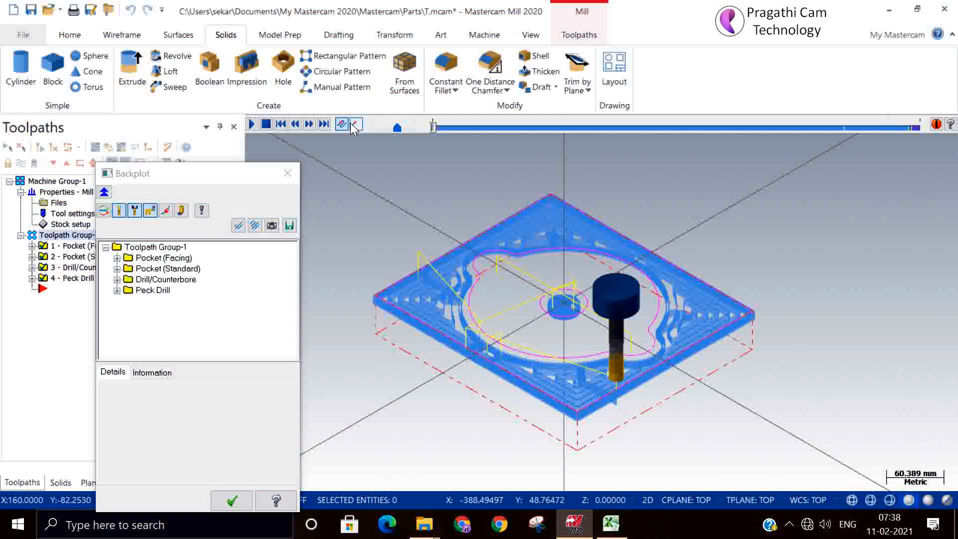
left_click(355, 125)
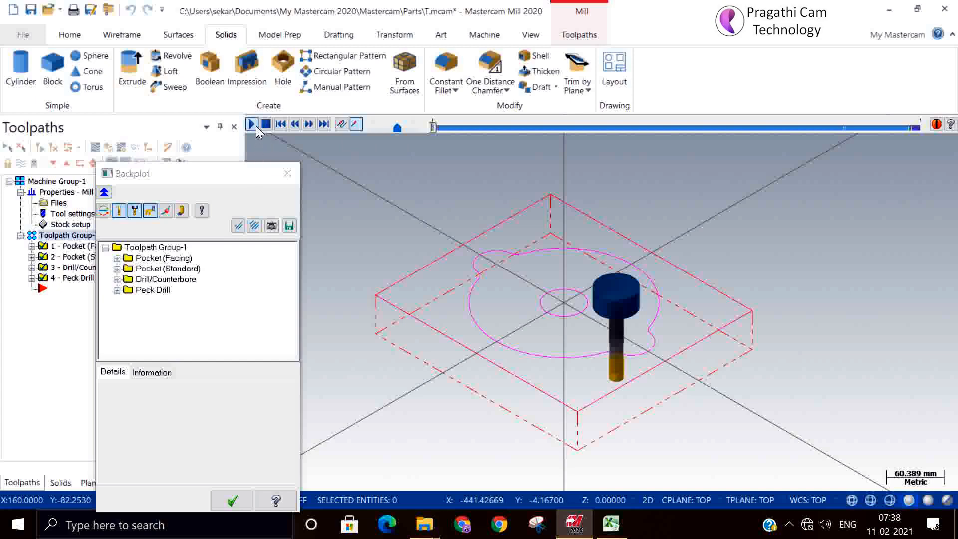
left_click(256, 126)
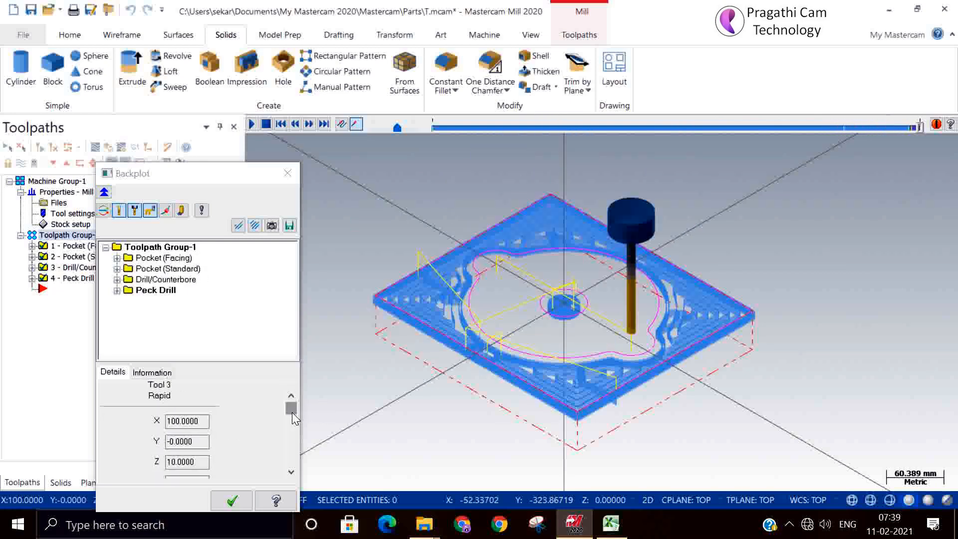
Review the Backplot information from cycle time down to path length and feedrates, and close Backplot.
left_click(152, 372)
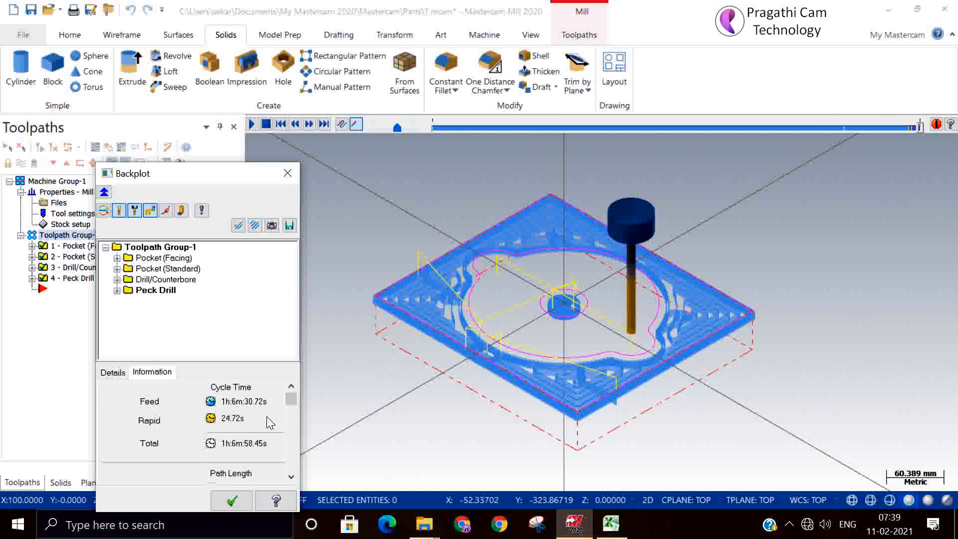
left_click_drag(289, 401, 293, 470)
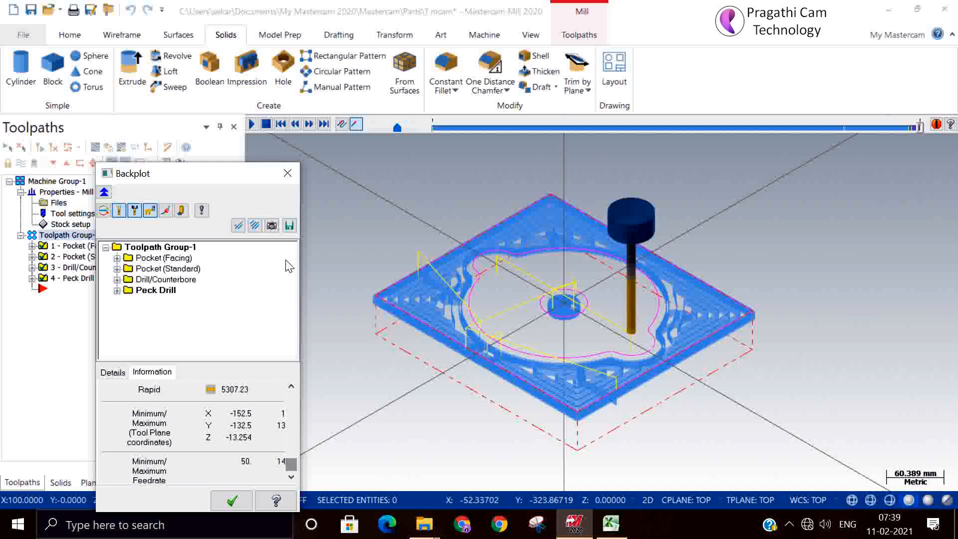
left_click(292, 174)
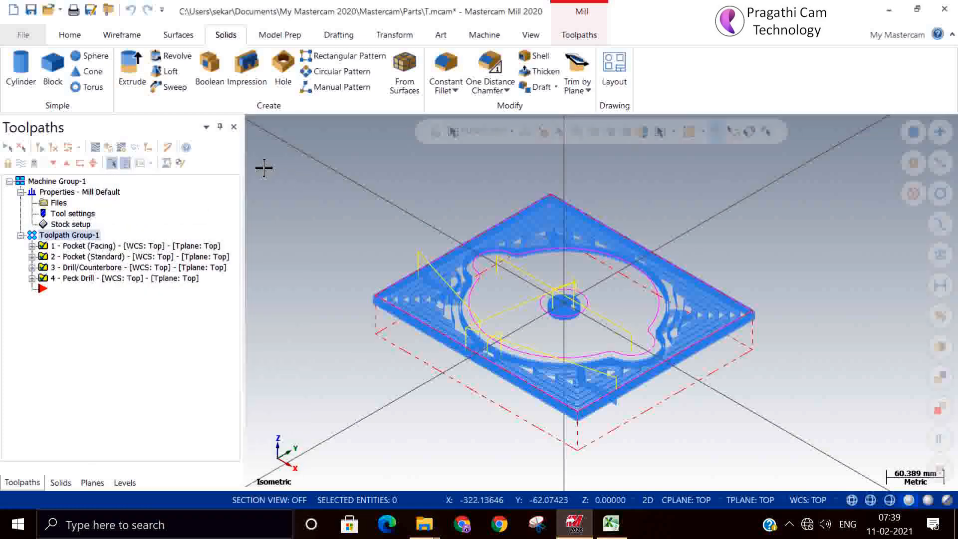
Reopen Backplot for the toolpath group and step forward through the first Pocket (Facing) moves, stepping back a couple of moves at the end.
left_click(105, 150)
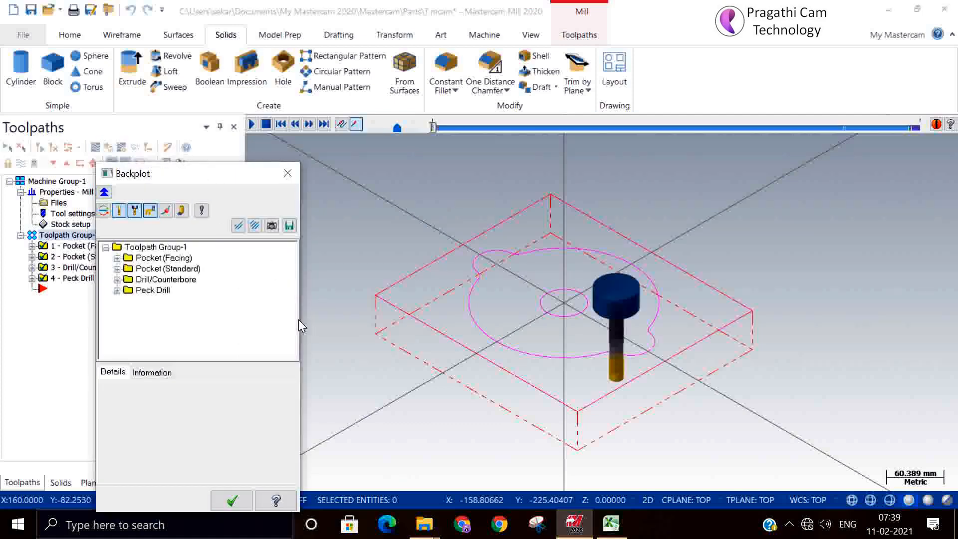
left_click(309, 125)
left_click(308, 124)
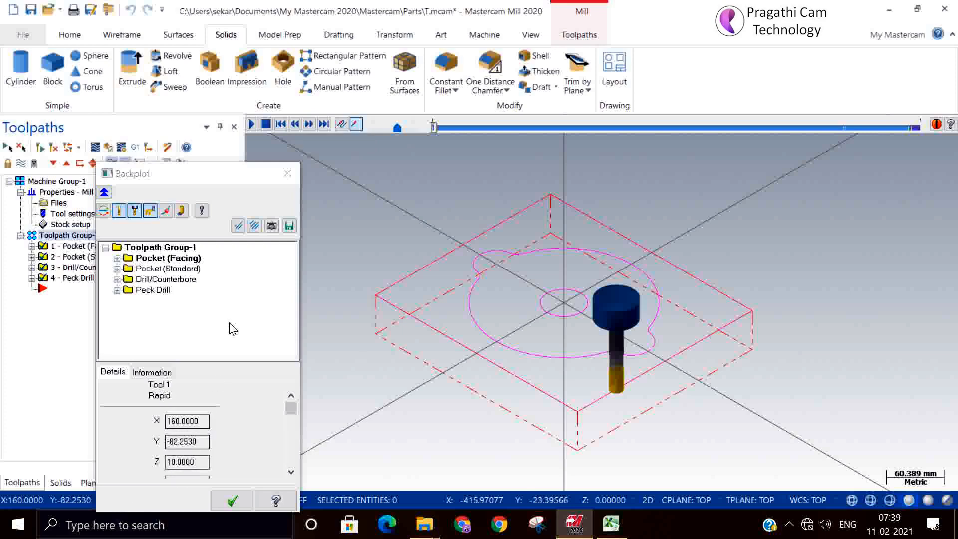
left_click(309, 124)
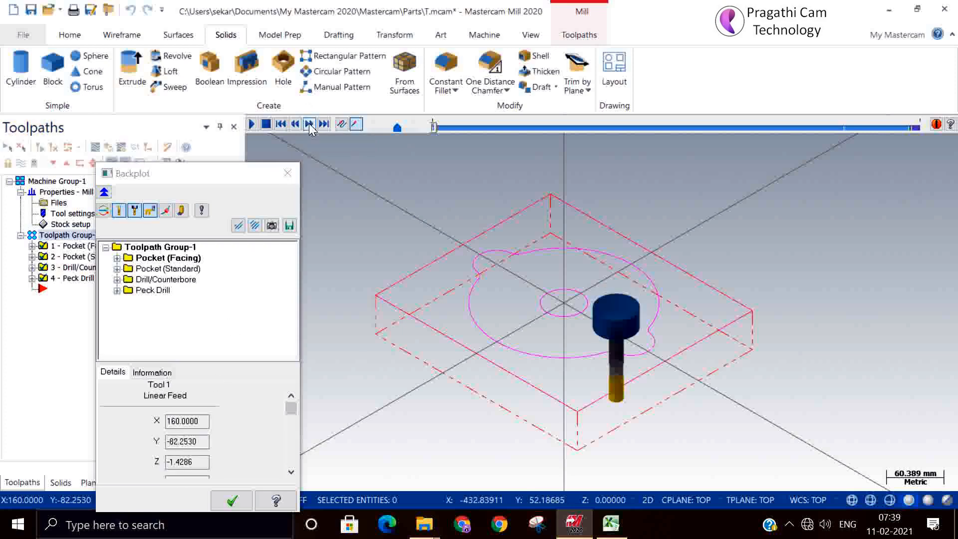
left_click(309, 124)
left_click(309, 123)
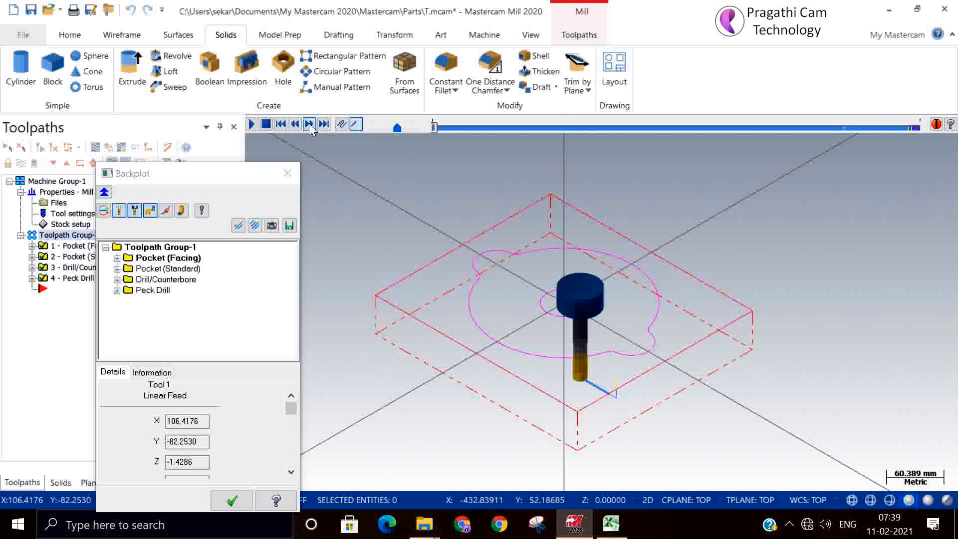
left_click(309, 124)
left_click(309, 123)
left_click(310, 124)
left_click(310, 124)
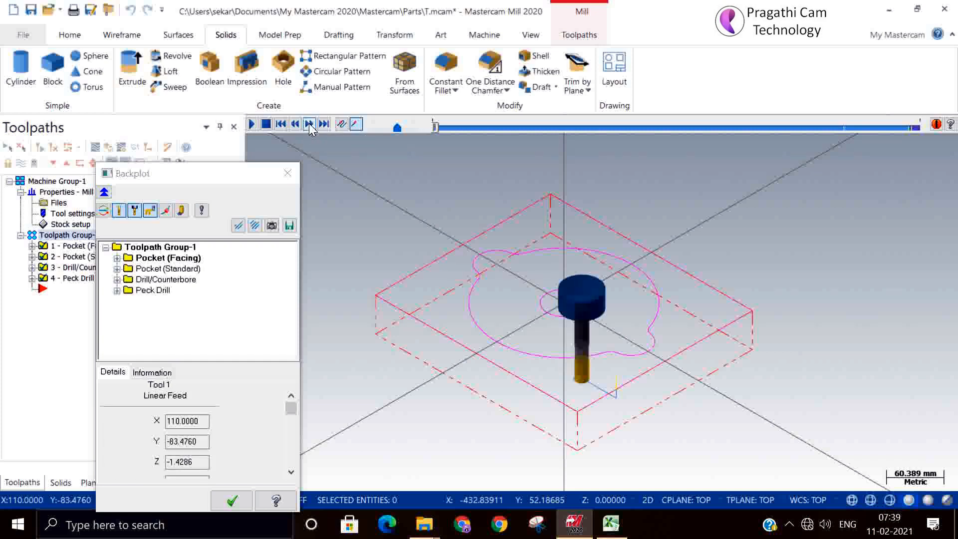
left_click(310, 124)
left_click(310, 123)
left_click(310, 124)
left_click(309, 124)
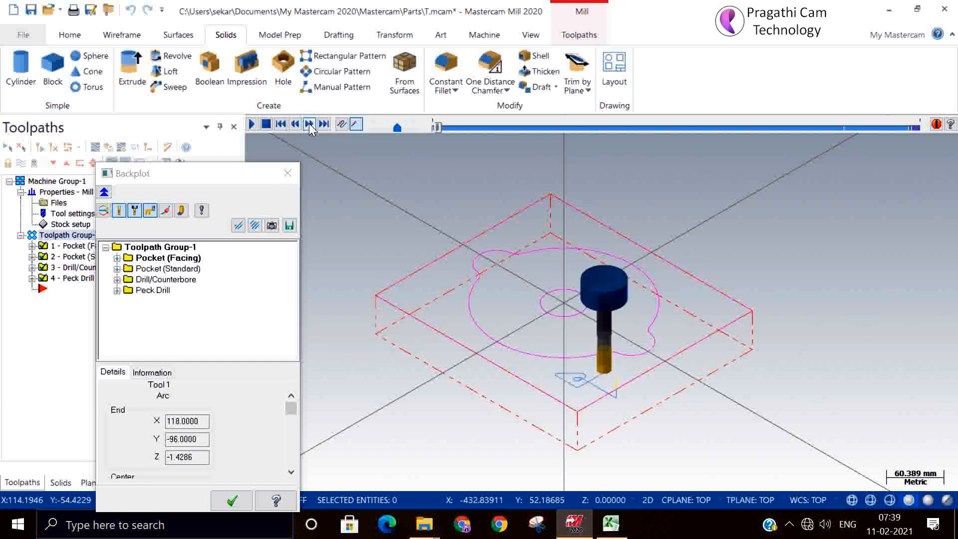
left_click(309, 124)
left_click(309, 124)
left_click(309, 124)
left_click(309, 124)
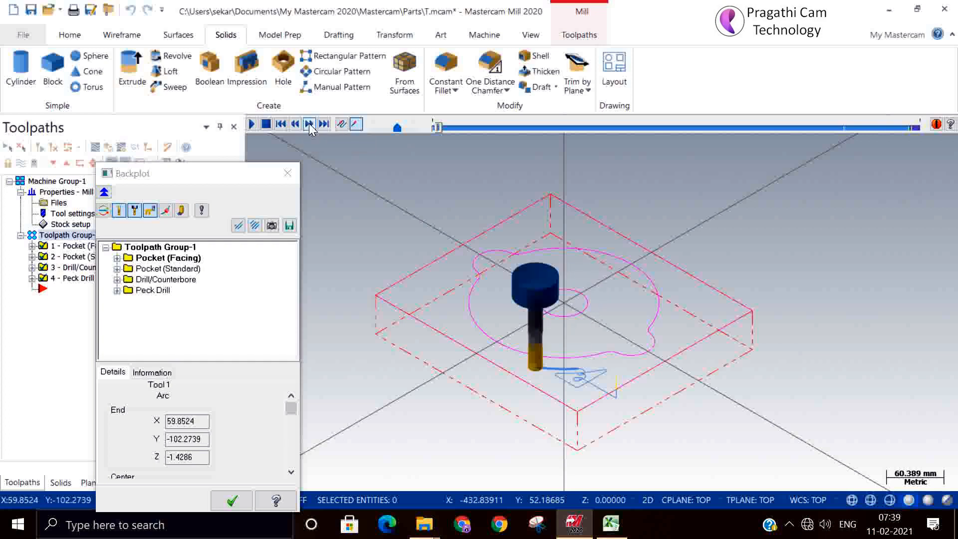
left_click(309, 124)
left_click(309, 123)
left_click(309, 124)
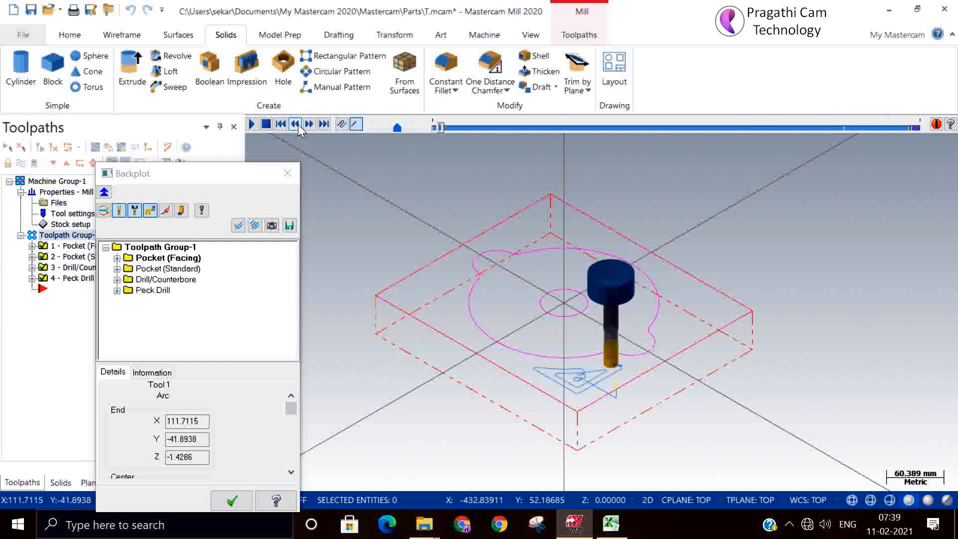
left_click(298, 124)
left_click(298, 124)
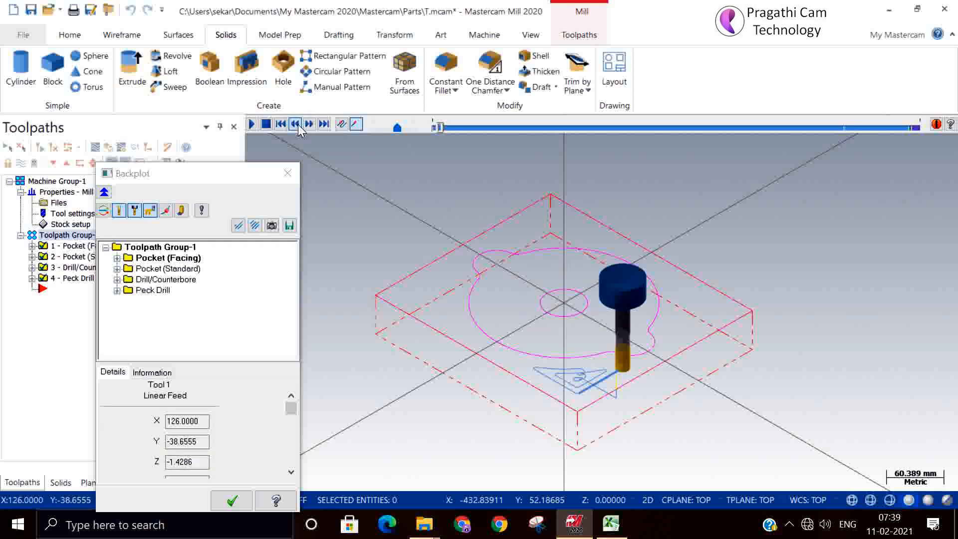
Skip the Backplot to its end and use Trace mode to place the tool at two points on the Pocket (Facing) toolpath.
left_click(298, 125)
left_click(323, 124)
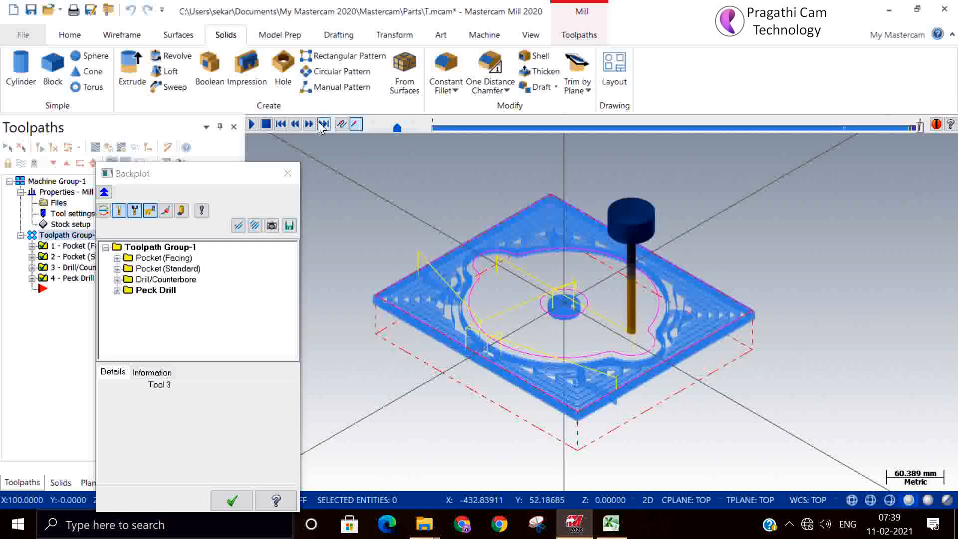
left_click(345, 125)
left_click(476, 251)
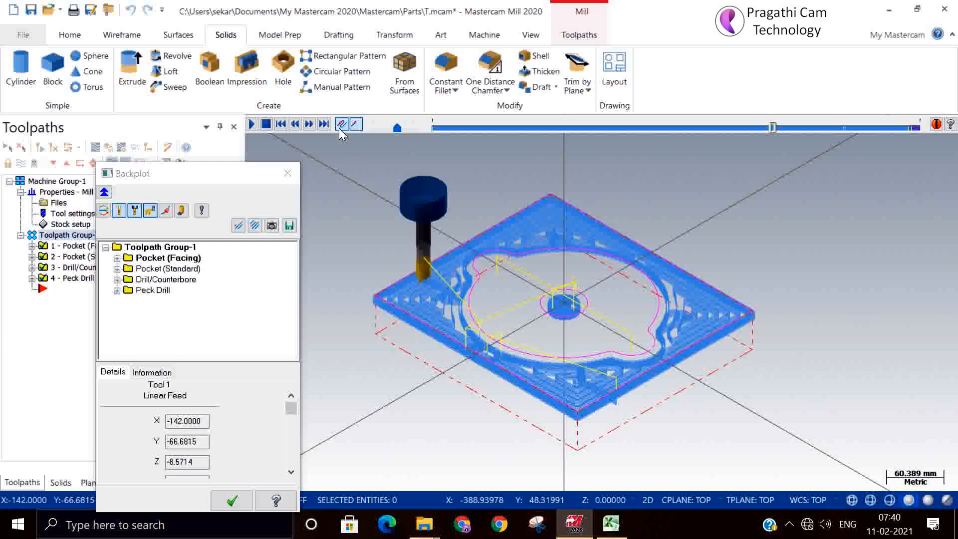
left_click(676, 335)
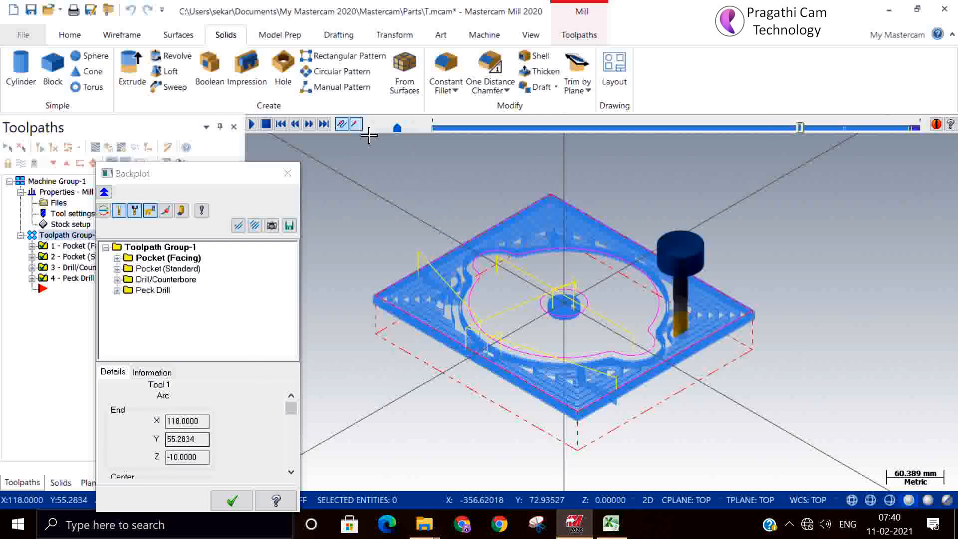
Switch Backplot to Run mode, slightly reduce the playback speed and close Backplot.
left_click(356, 125)
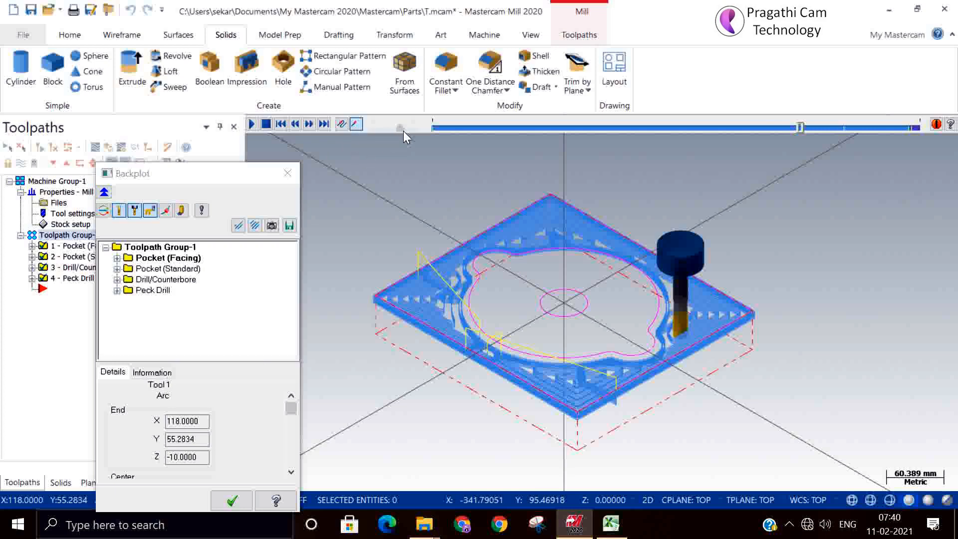
left_click_drag(403, 130, 394, 130)
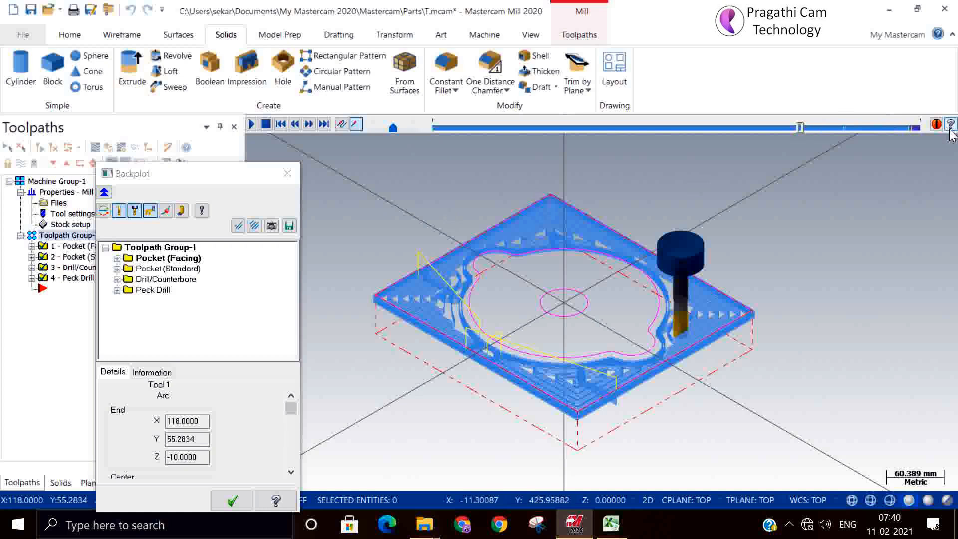
left_click(238, 501)
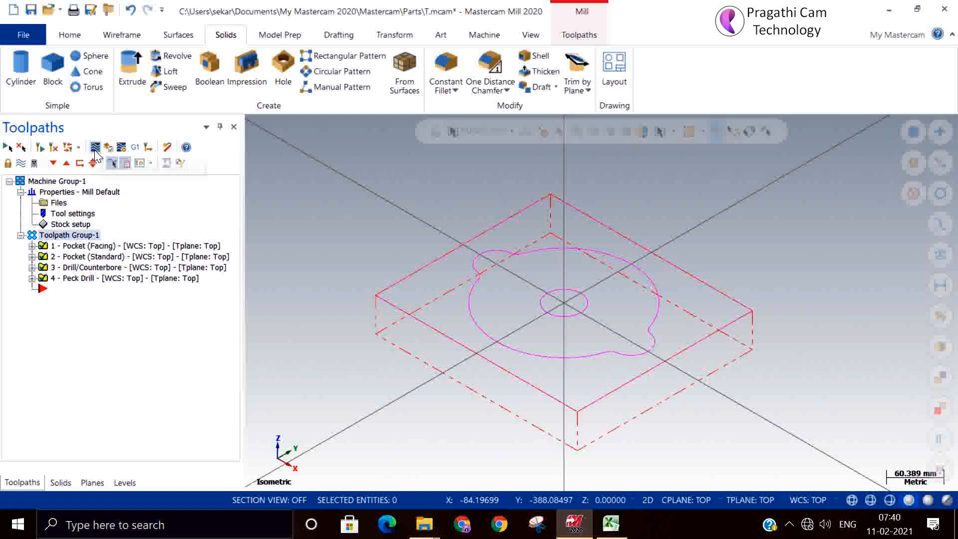
Reopen Backplot for Toolpath Group-1 and play the motion of all four operations, moving the Backplot dialog aside.
left_click(95, 147)
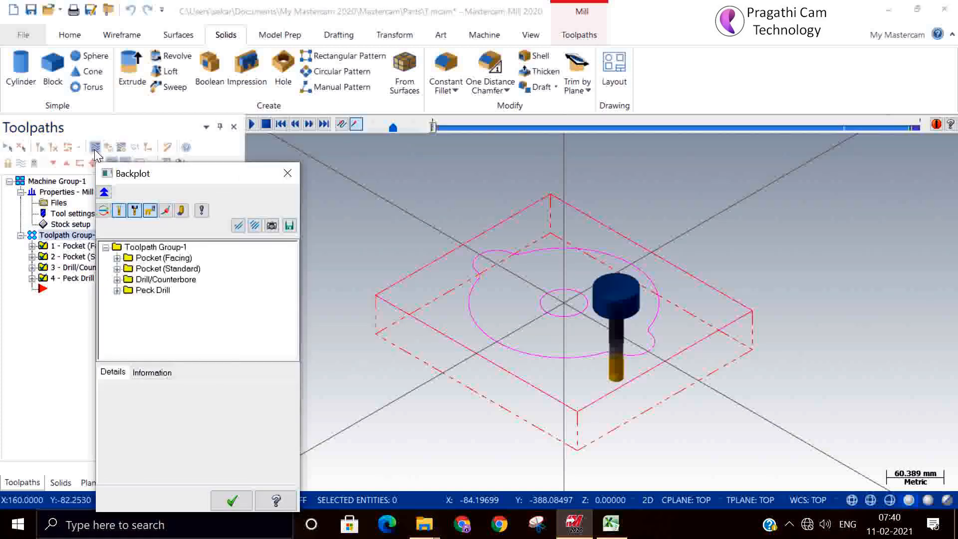
left_click(253, 125)
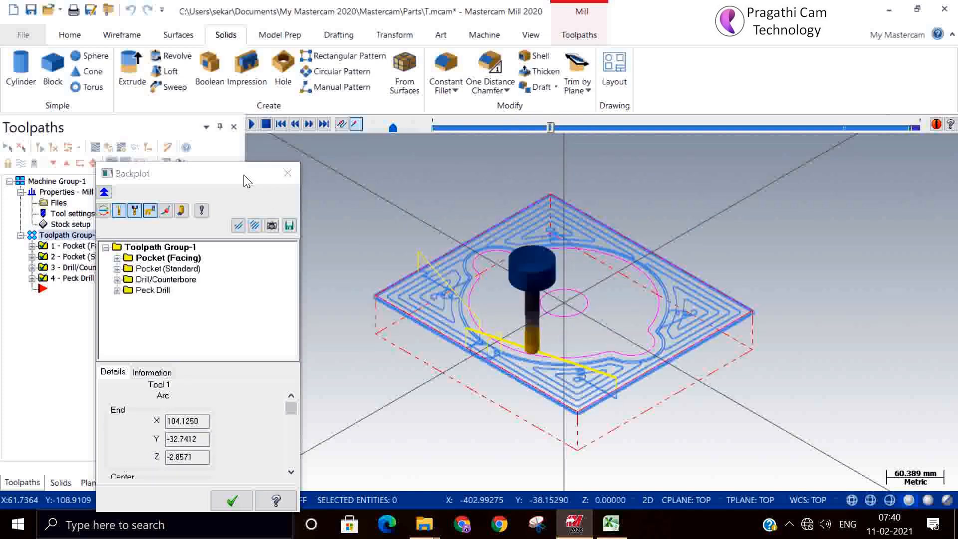
left_click_drag(244, 173, 231, 135)
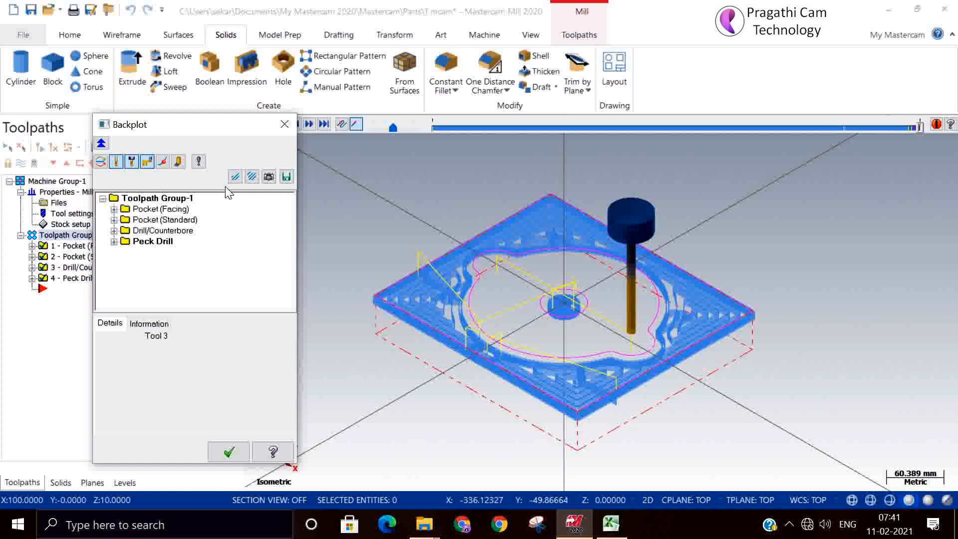
Contract the Backplot dialog to its compact form, move it clear of the playback controls and close it.
left_click(102, 144)
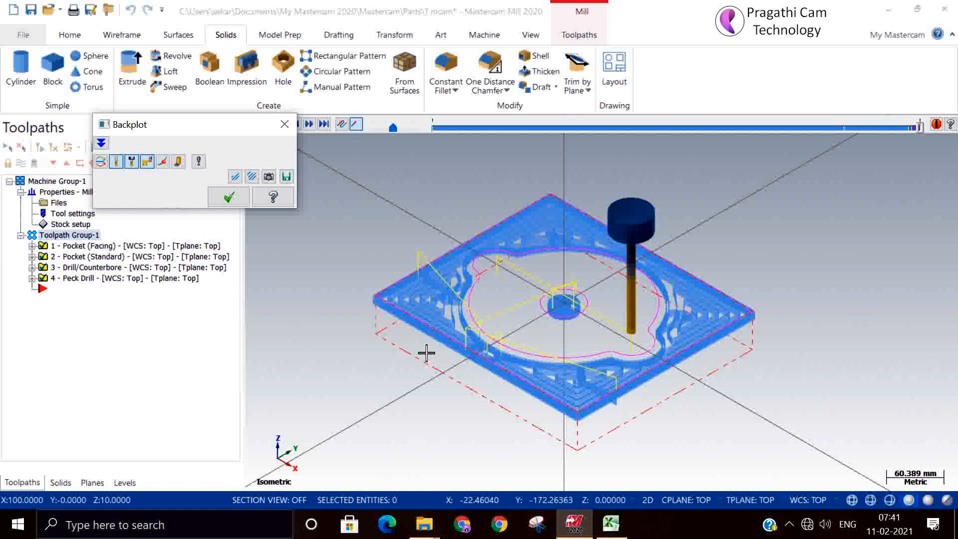
left_click(101, 144)
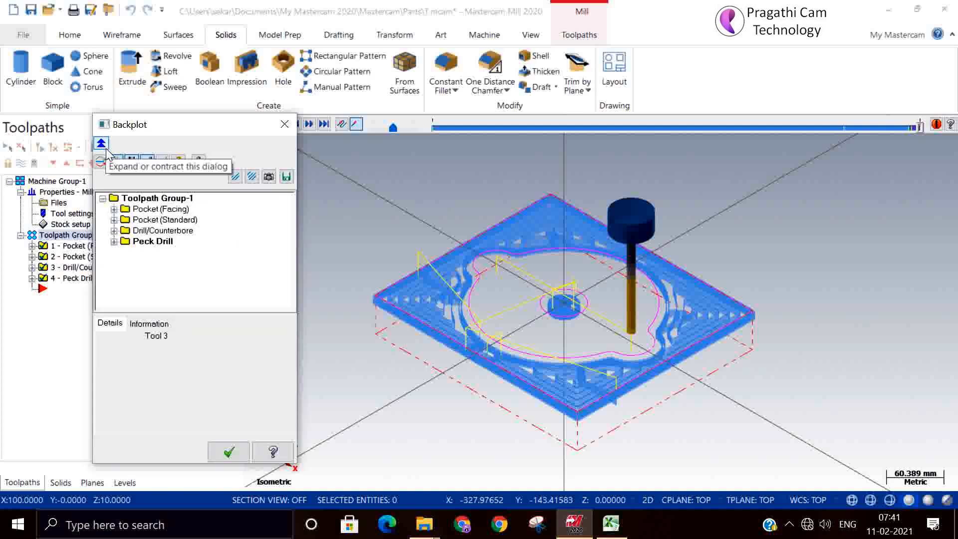
left_click(102, 145)
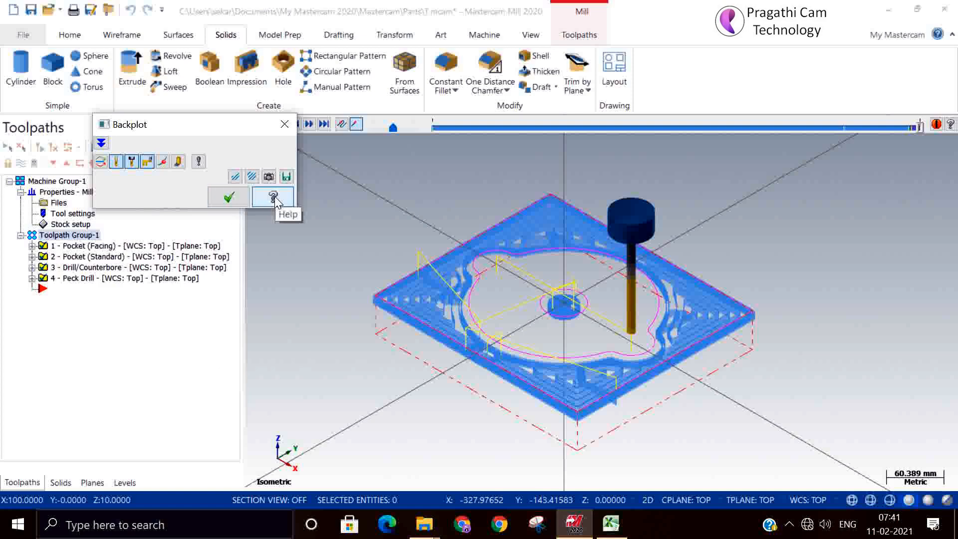
left_click_drag(244, 117, 244, 226)
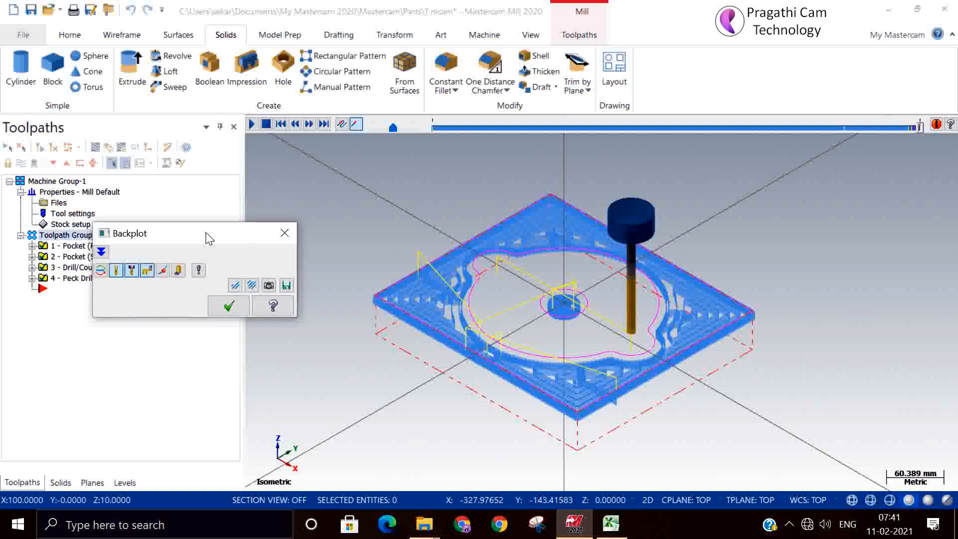
left_click(284, 233)
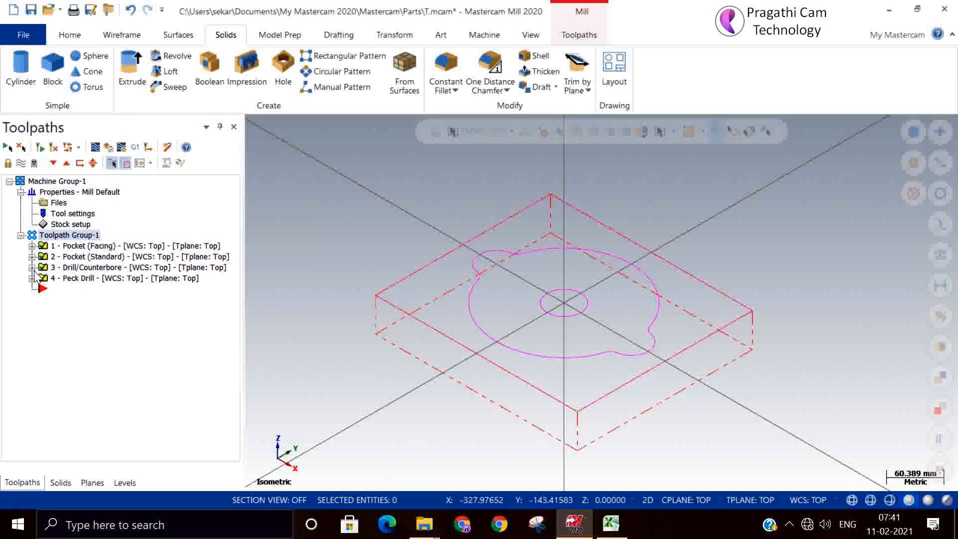
left_click(20, 235)
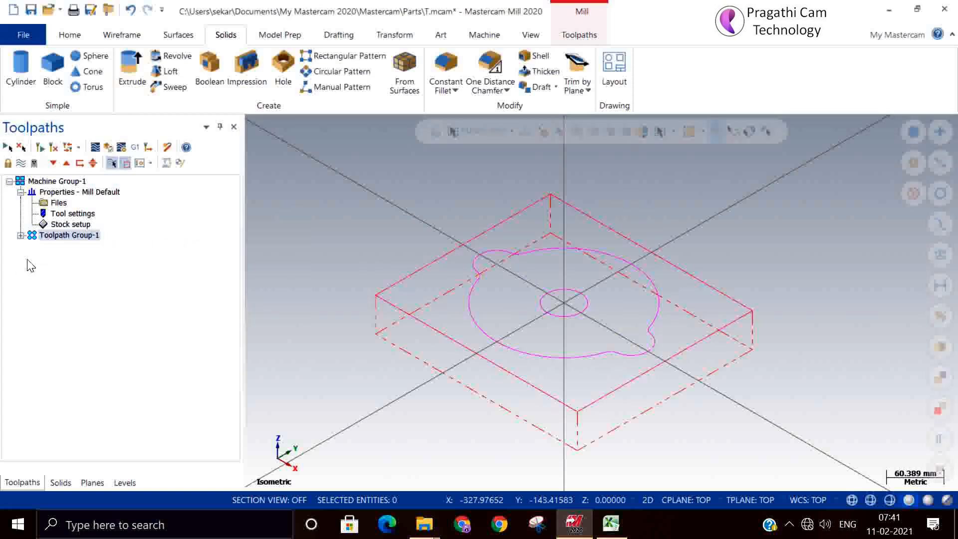
left_click(20, 235)
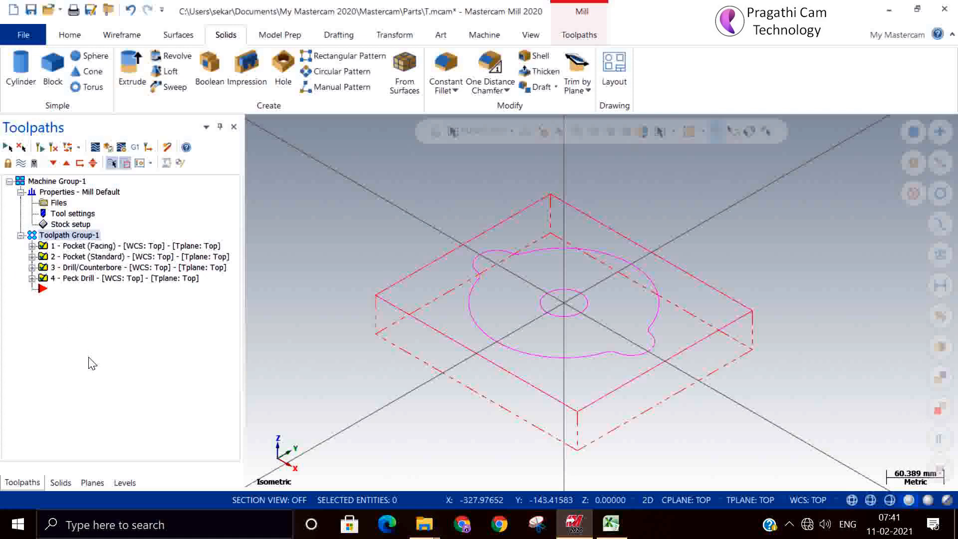